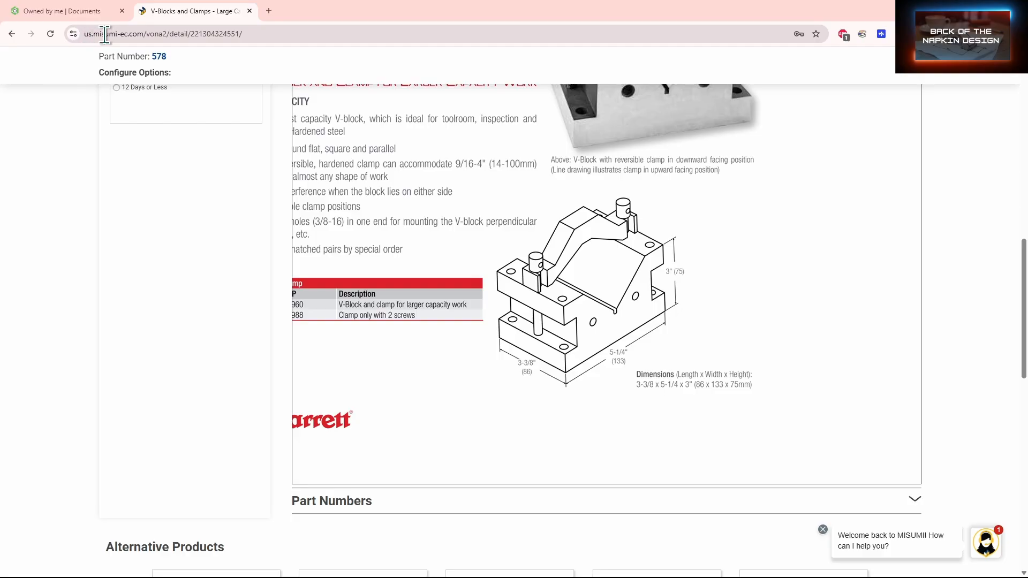
Step: Switch to Onshape and create a new document named Example 14, shown in full screen
{"action": "left_click", "coordinate": [80, 13]}
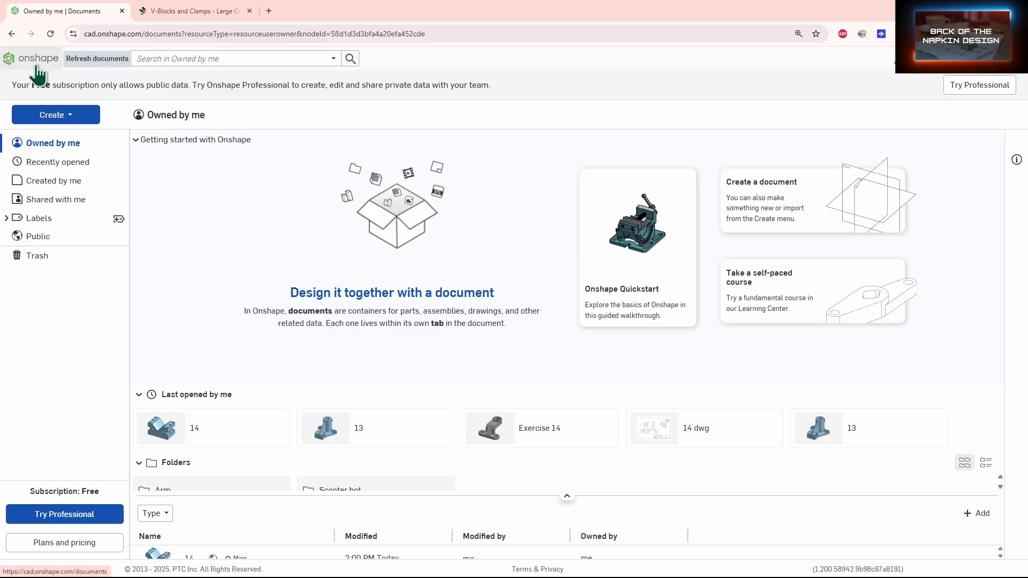
{"action": "left_click_drag", "start_coordinate": [10, 85], "coordinate": [100, 85]}
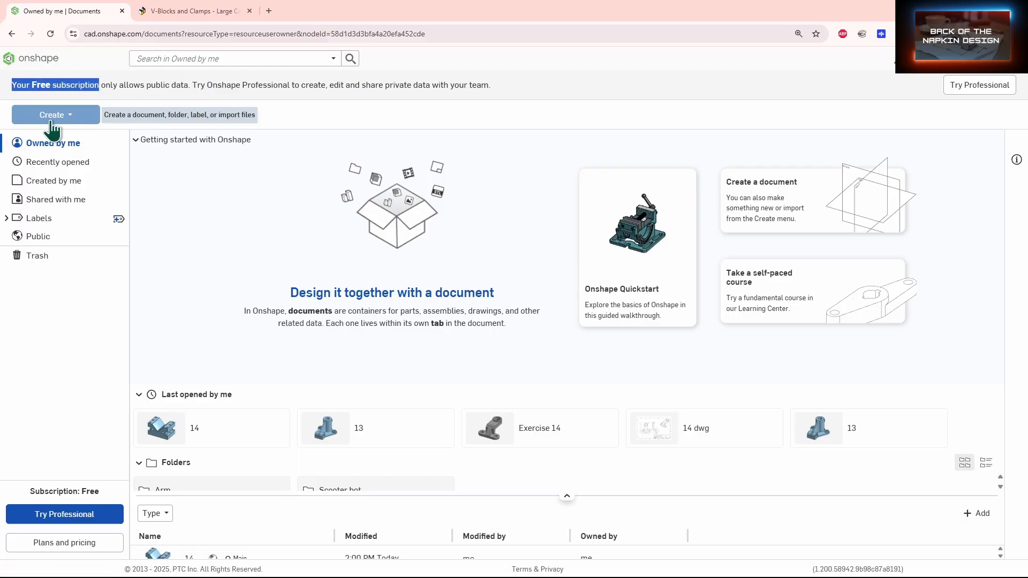
{"action": "left_click", "coordinate": [51, 114]}
{"action": "left_click", "coordinate": [54, 136]}
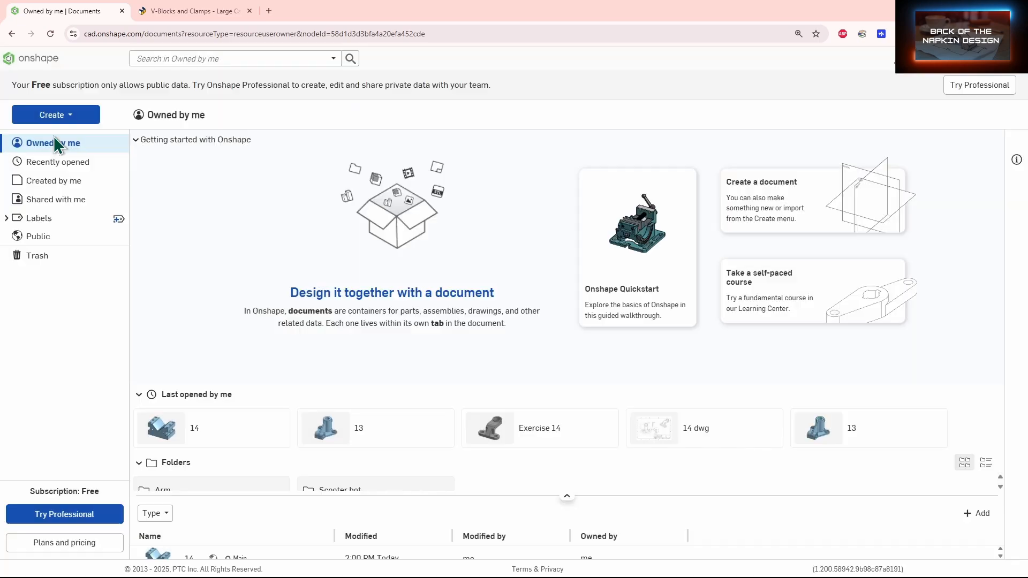
{"action": "key", "text": "F11"}
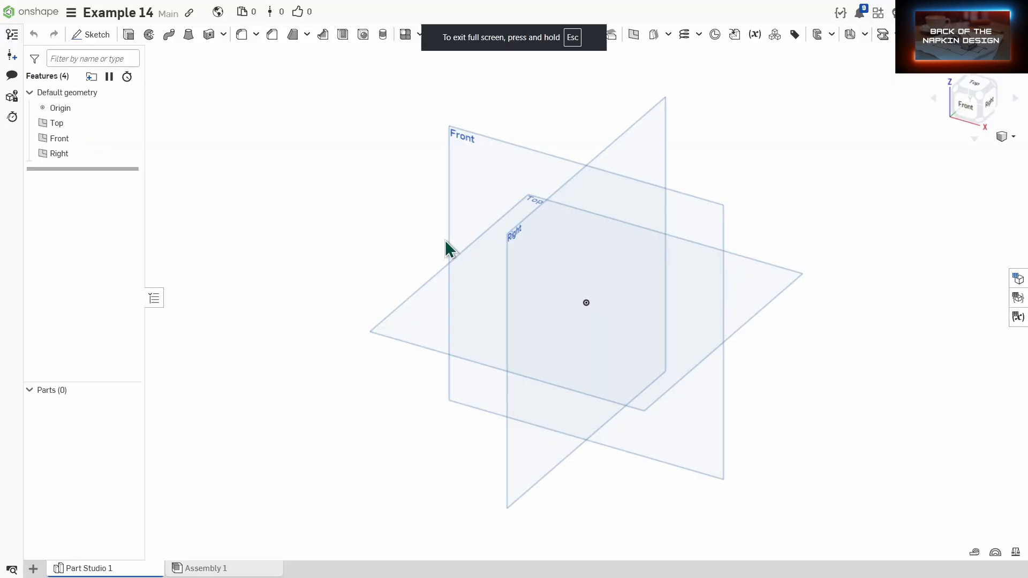
Step: Hide the Right and Top default planes so that only the Front plane is displayed
{"action": "left_click", "coordinate": [628, 137]}
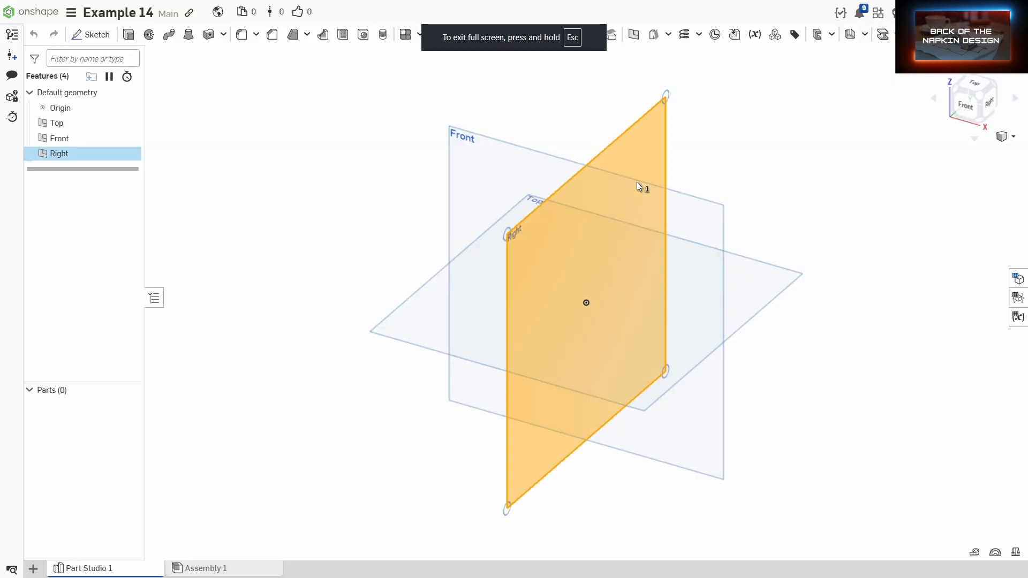
{"action": "left_click", "coordinate": [740, 253]}
{"action": "key", "text": "y"}
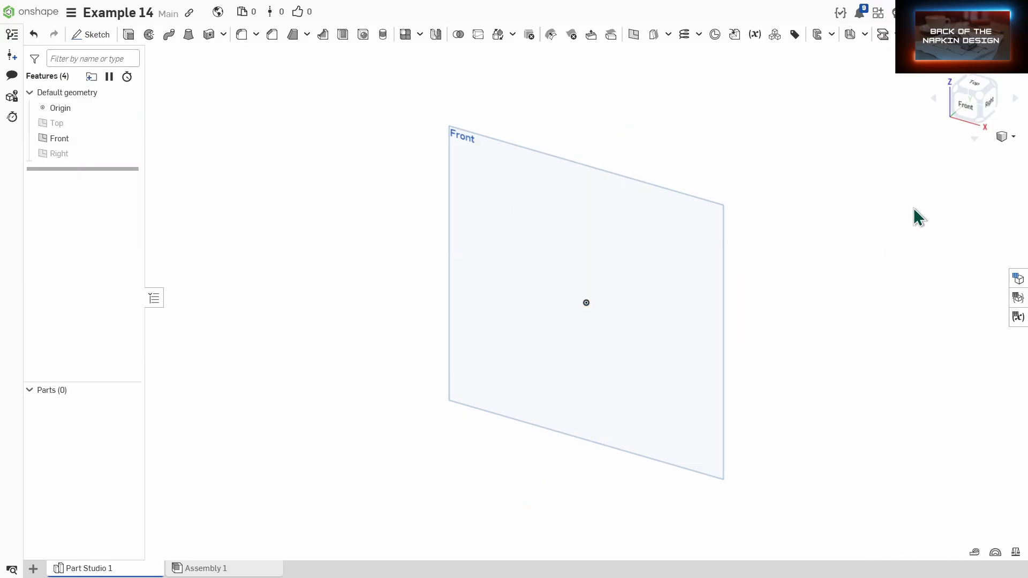
Step: Orient the view normal to the Front plane and move the view cube closer to the origin
{"action": "left_click", "coordinate": [966, 103]}
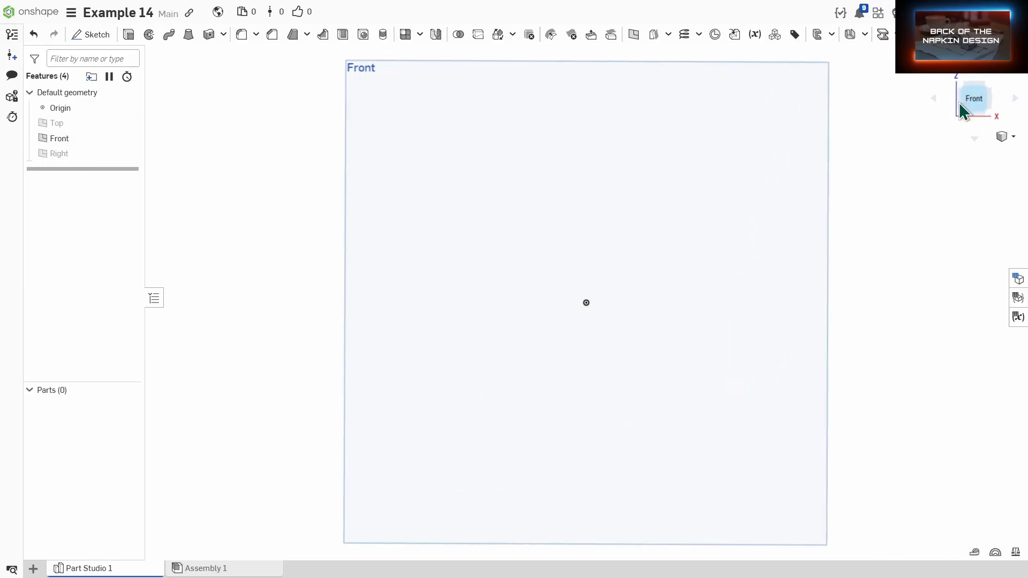
{"action": "left_click_drag", "start_coordinate": [721, 204], "coordinate": [743, 149]}
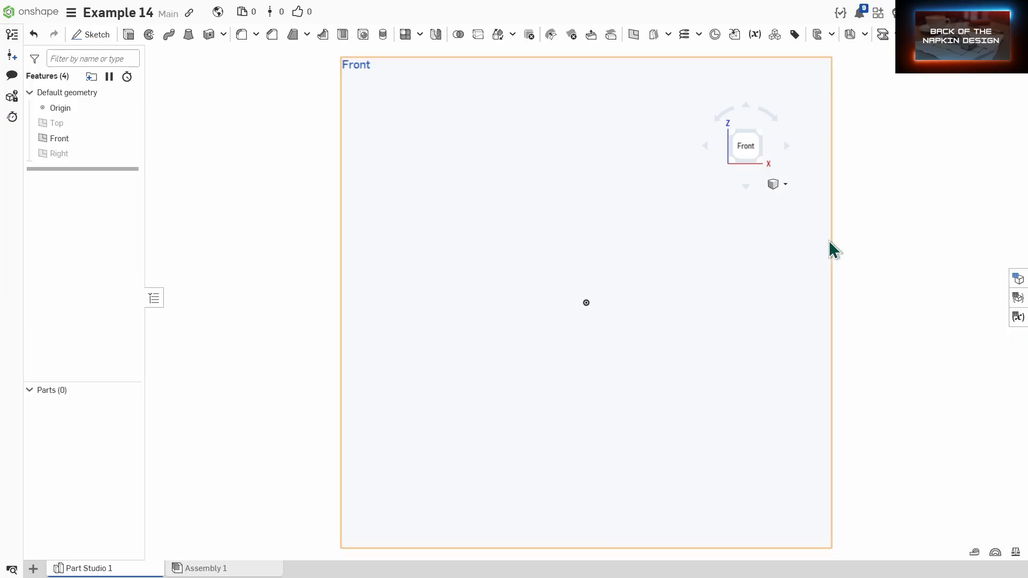
{"action": "mouse_move", "coordinate": [867, 291]}
{"action": "middle_mouse_down"}
{"action": "mouse_move", "coordinate": [764, 305]}
{"action": "mouse_move", "coordinate": [781, 301]}
{"action": "mouse_move", "coordinate": [763, 294]}
{"action": "middle_mouse_up"}
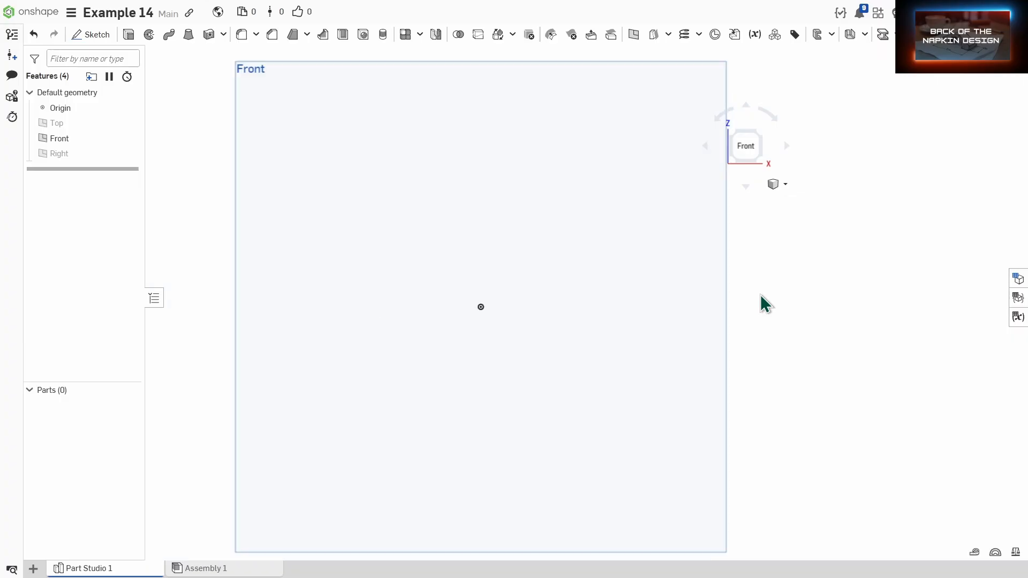
{"action": "scroll", "coordinate": [761, 295], "scroll_direction": "up", "scroll_amount": 2}
{"action": "scroll", "coordinate": [761, 296], "scroll_direction": "down", "scroll_amount": 4}
{"action": "right_click_drag", "start_coordinate": [745, 294], "coordinate": [697, 278]}
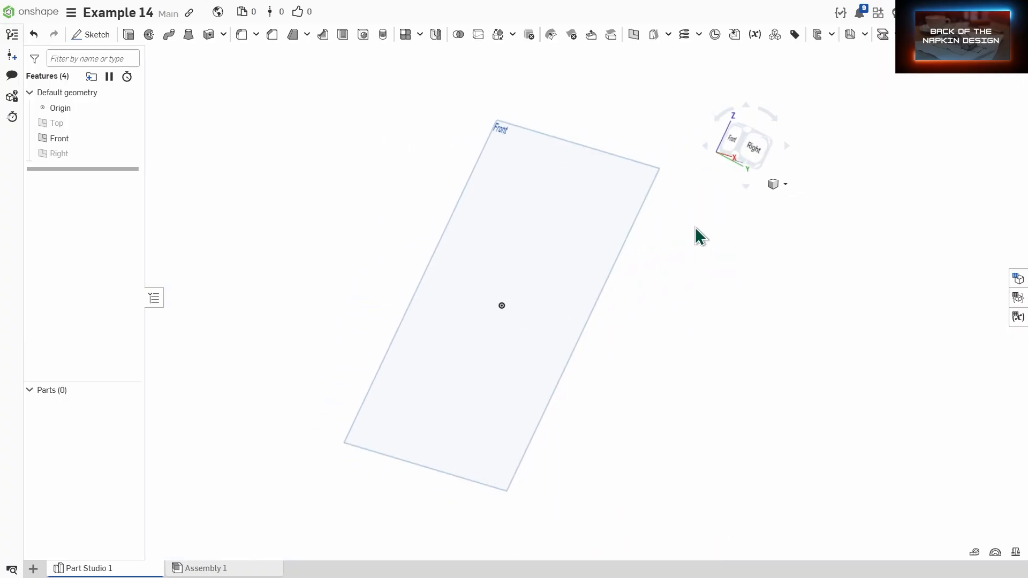
{"action": "left_click", "coordinate": [729, 142]}
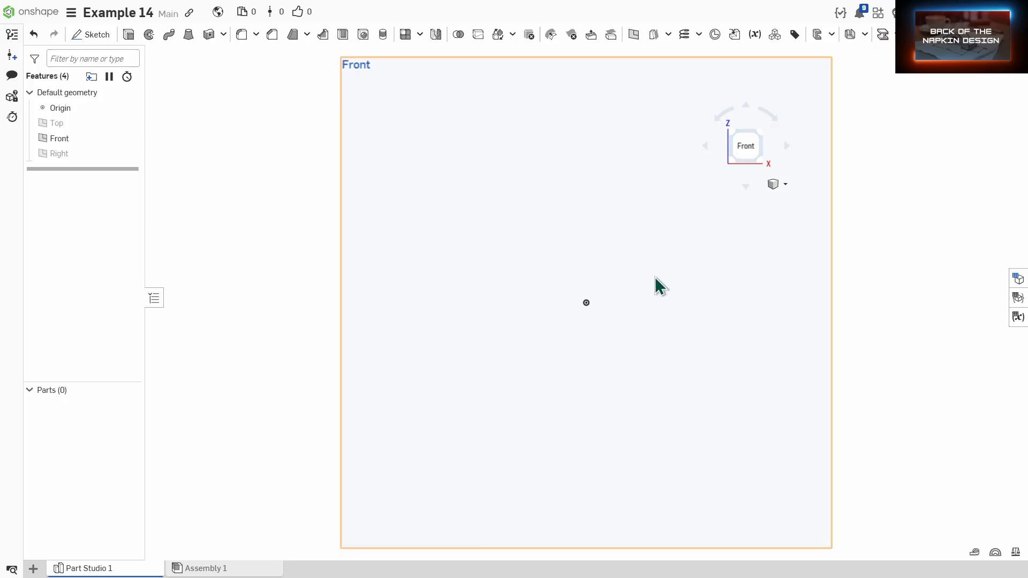
Step: Start a sketch on the Front plane and draw a center point rectangle about 102 by 45 mm centred on the origin
{"action": "left_click", "coordinate": [99, 40]}
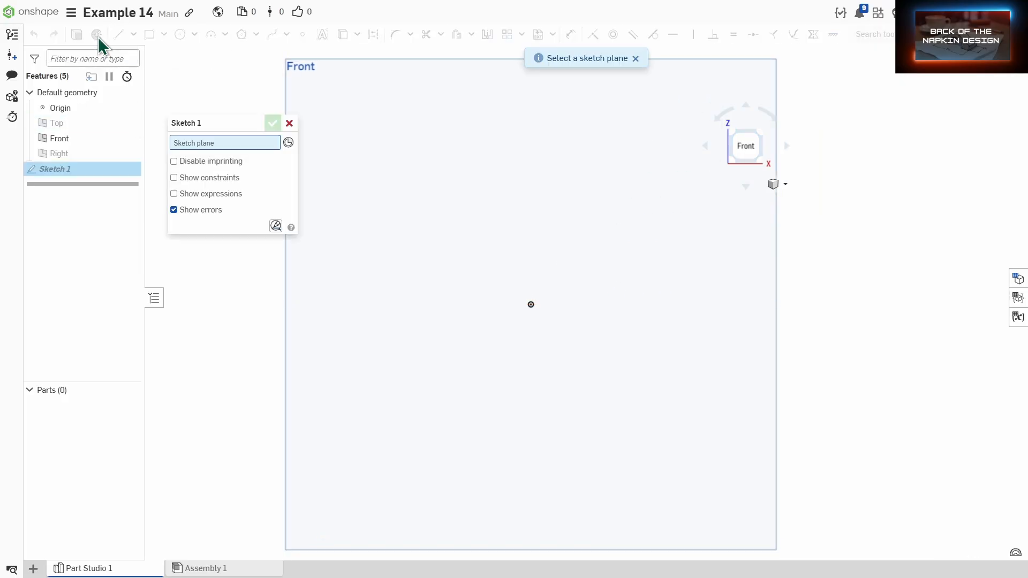
{"action": "left_click", "coordinate": [343, 134]}
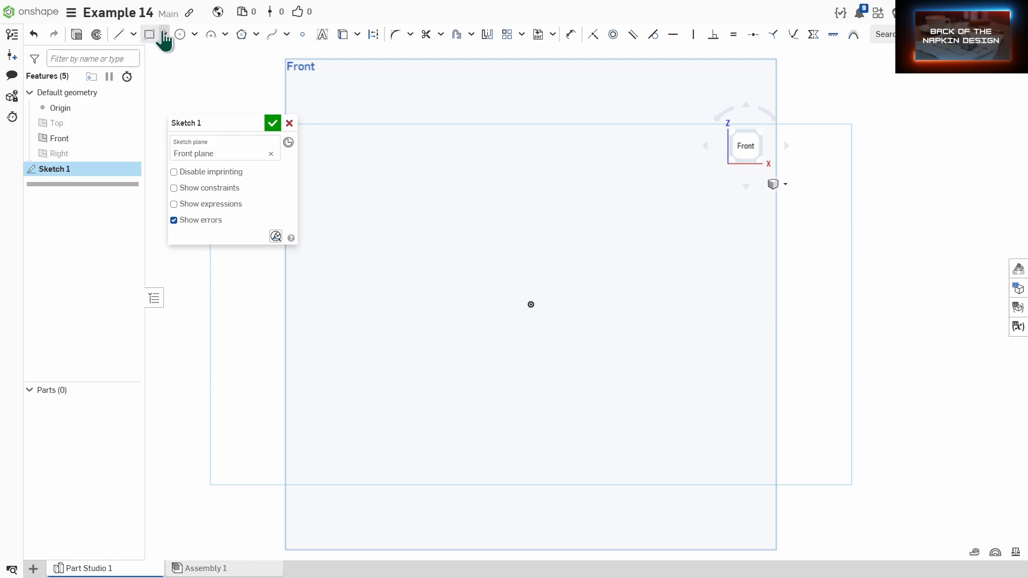
{"action": "left_click", "coordinate": [164, 34]}
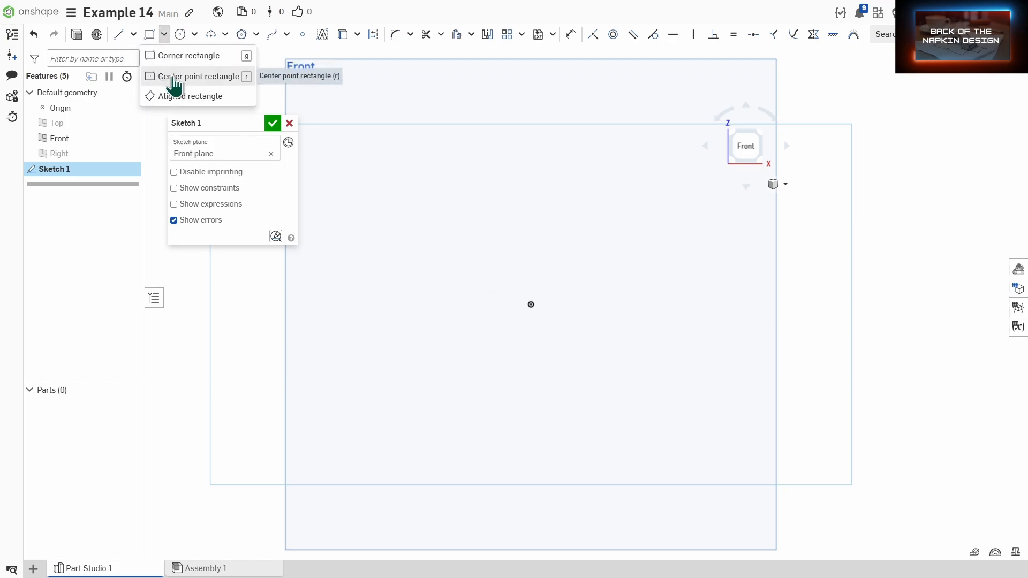
{"action": "left_click", "coordinate": [175, 80]}
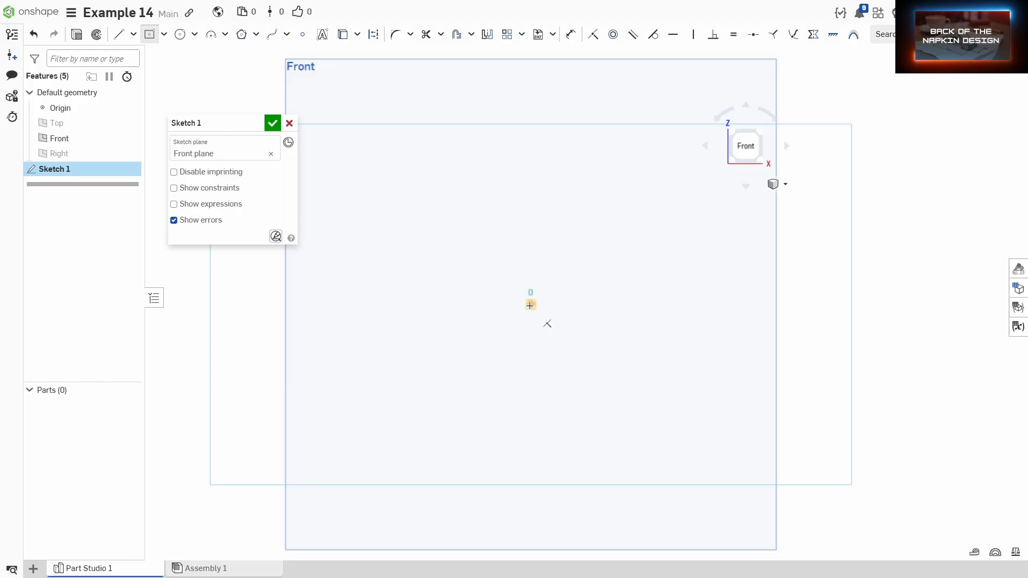
{"action": "left_click", "coordinate": [530, 305]}
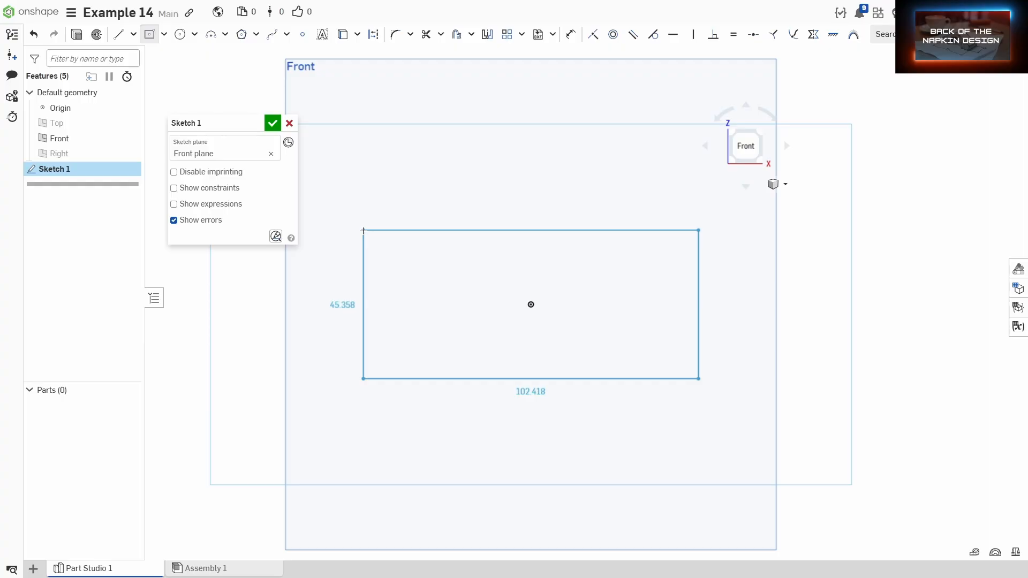
{"action": "left_click", "coordinate": [363, 230]}
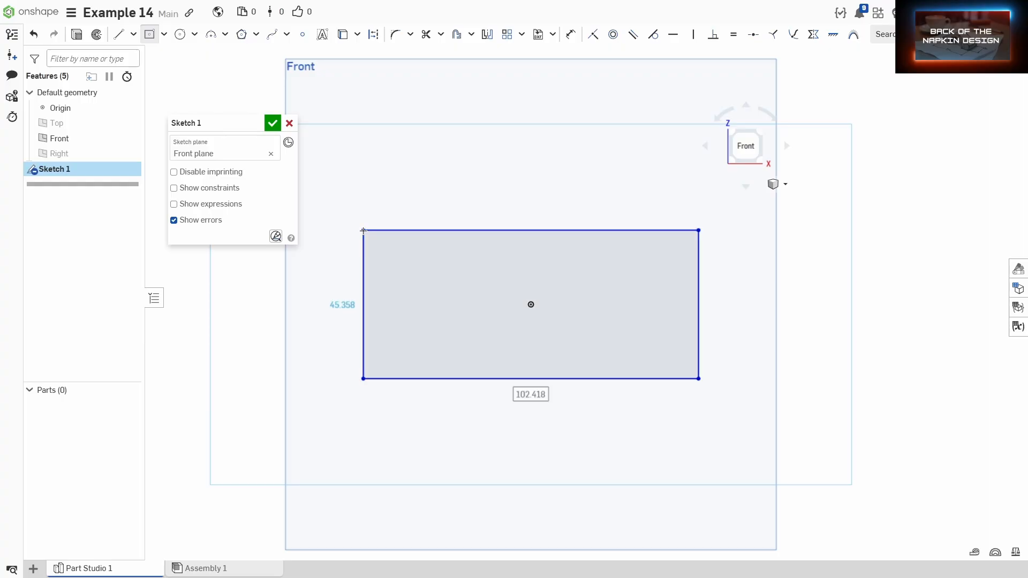
Step: Dimension the distance between the rectangle's two vertical edges as 133 mm
{"action": "key", "text": "d"}
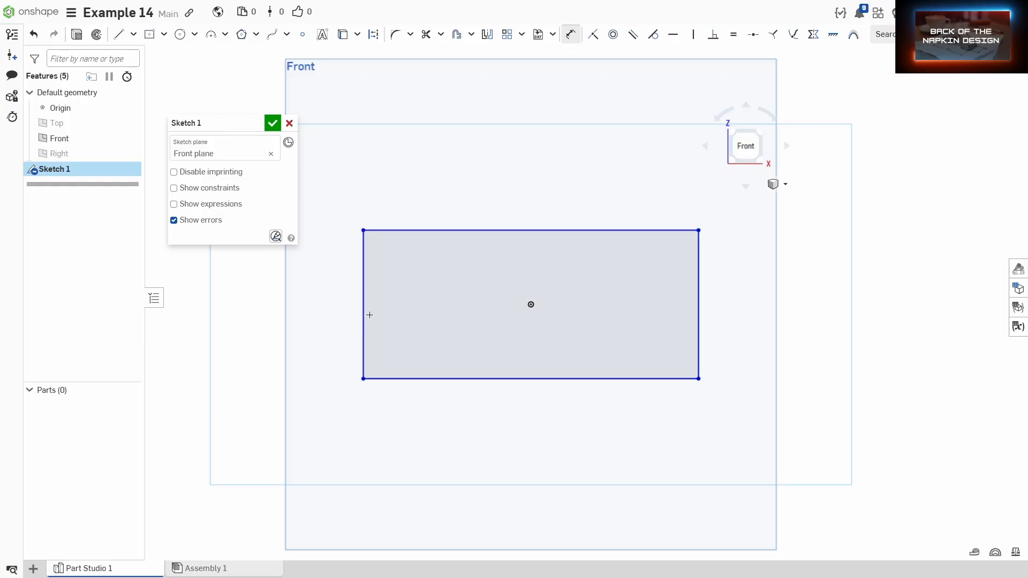
{"action": "left_click", "coordinate": [366, 315]}
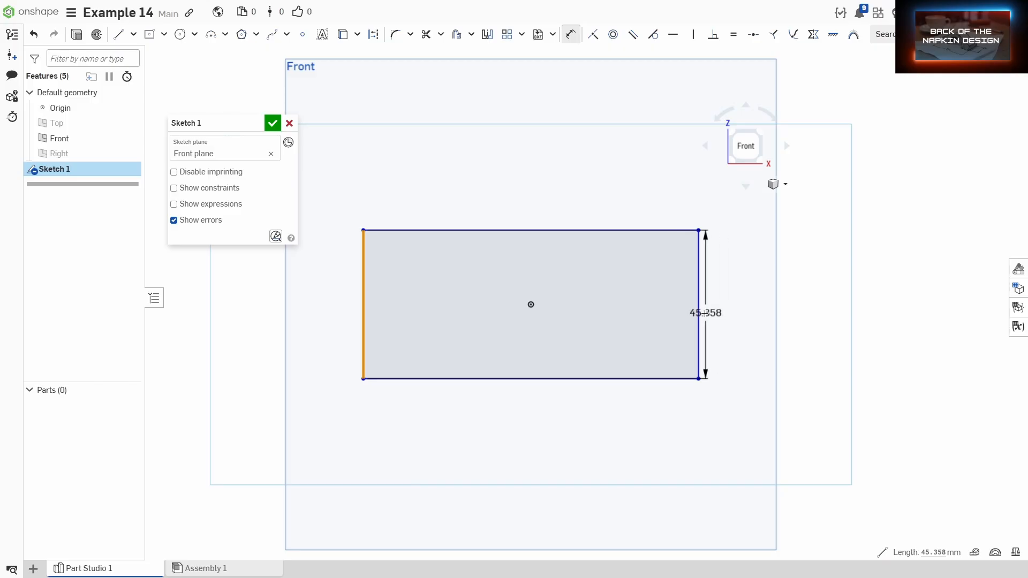
{"action": "left_click", "coordinate": [699, 313]}
{"action": "left_click", "coordinate": [582, 422]}
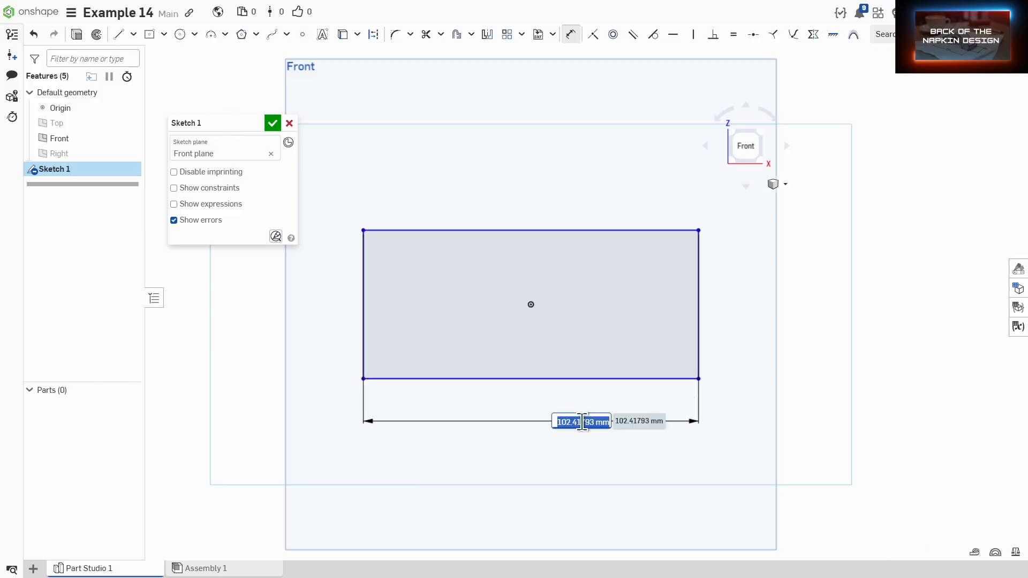
{"action": "type", "text": "133"}
{"action": "key", "text": "Return"}
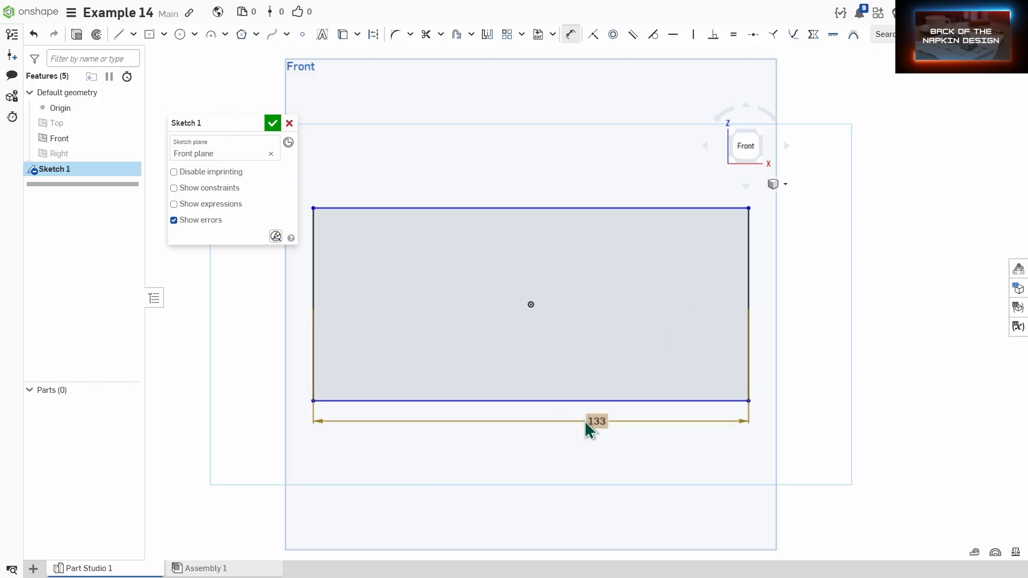
Step: Dimension the distance between the rectangle's top and bottom edges as 75 mm
{"action": "left_click", "coordinate": [655, 400]}
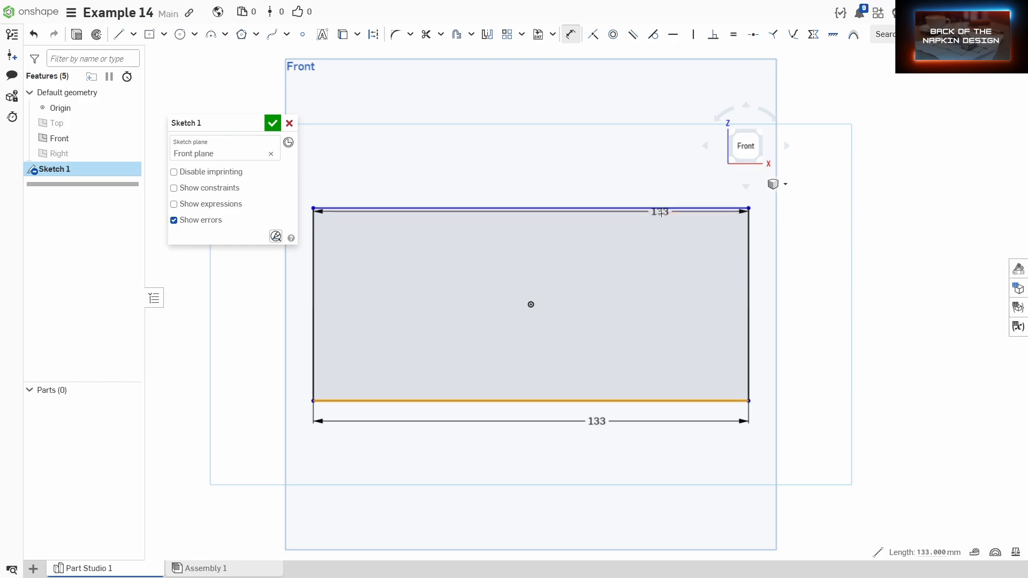
{"action": "left_click", "coordinate": [658, 210]}
{"action": "left_click", "coordinate": [845, 307]}
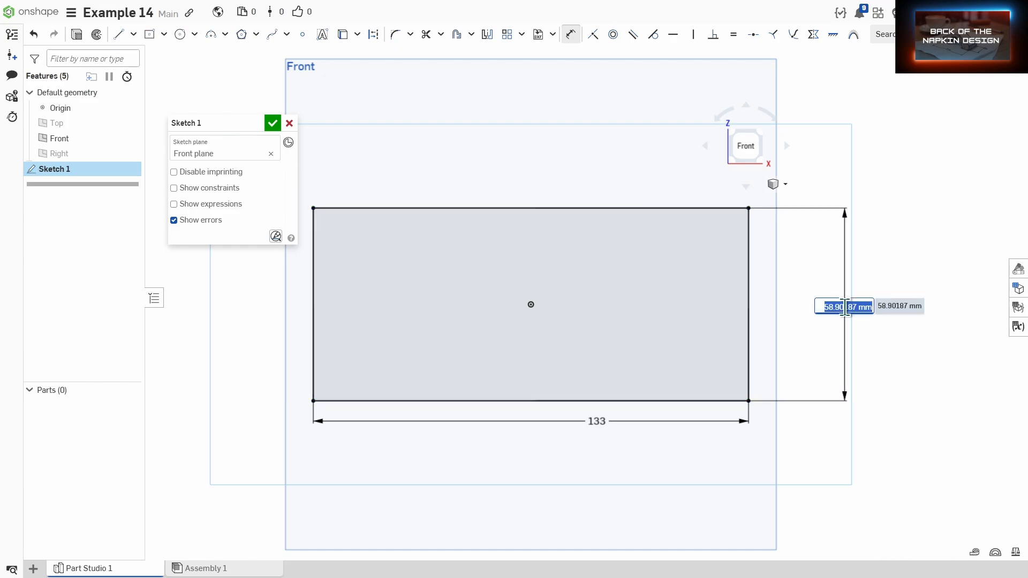
{"action": "type", "text": "75"}
{"action": "key", "text": "Return"}
Step: Draw a corner rectangle about 26 by 23 mm straddling the middle of the large rectangle's right edge
{"action": "scroll", "coordinate": [840, 310], "scroll_direction": "down", "scroll_amount": 2}
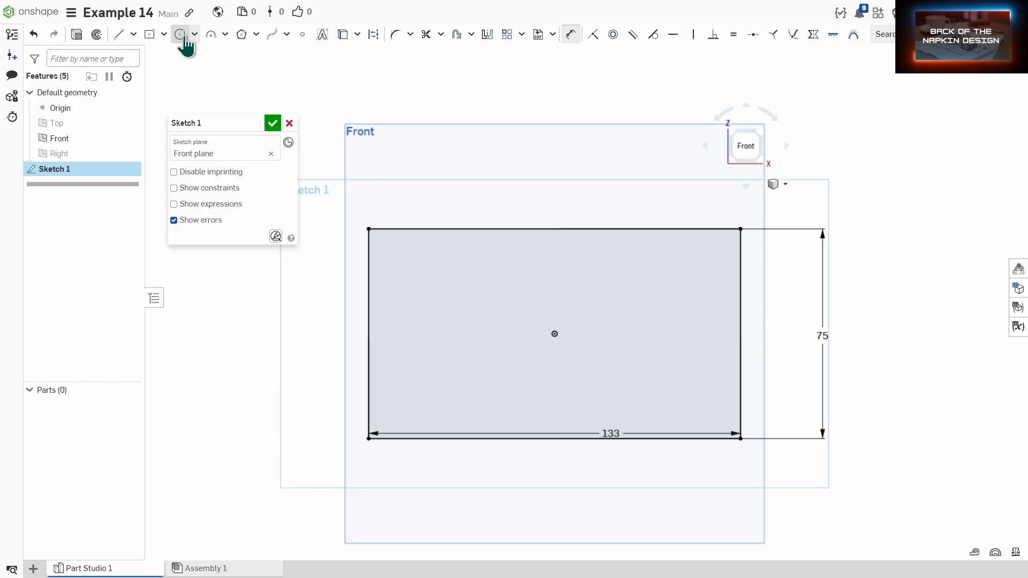
{"action": "left_click", "coordinate": [164, 34]}
{"action": "left_click", "coordinate": [195, 58]}
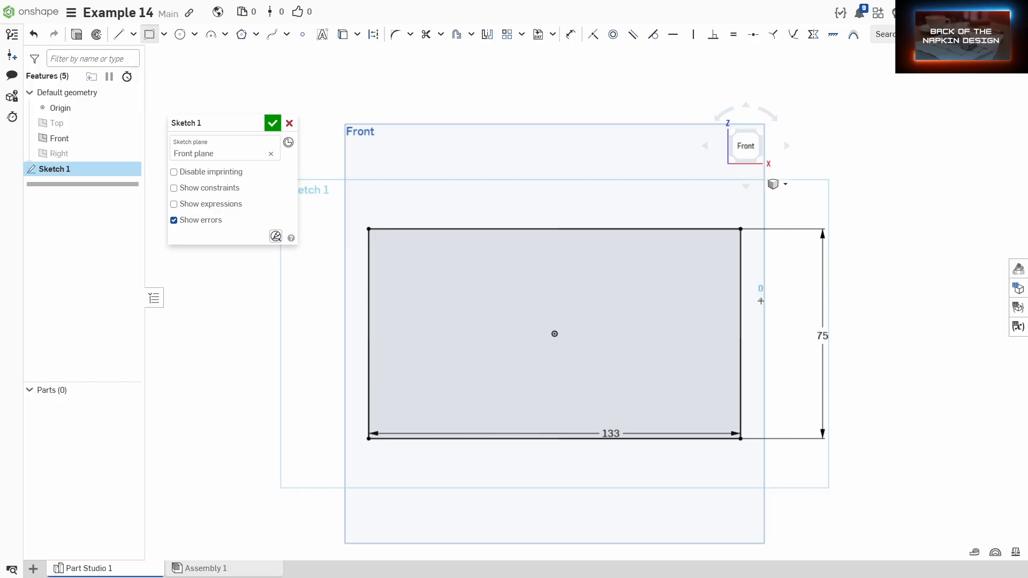
{"action": "left_click_drag", "start_coordinate": [761, 301], "coordinate": [689, 365]}
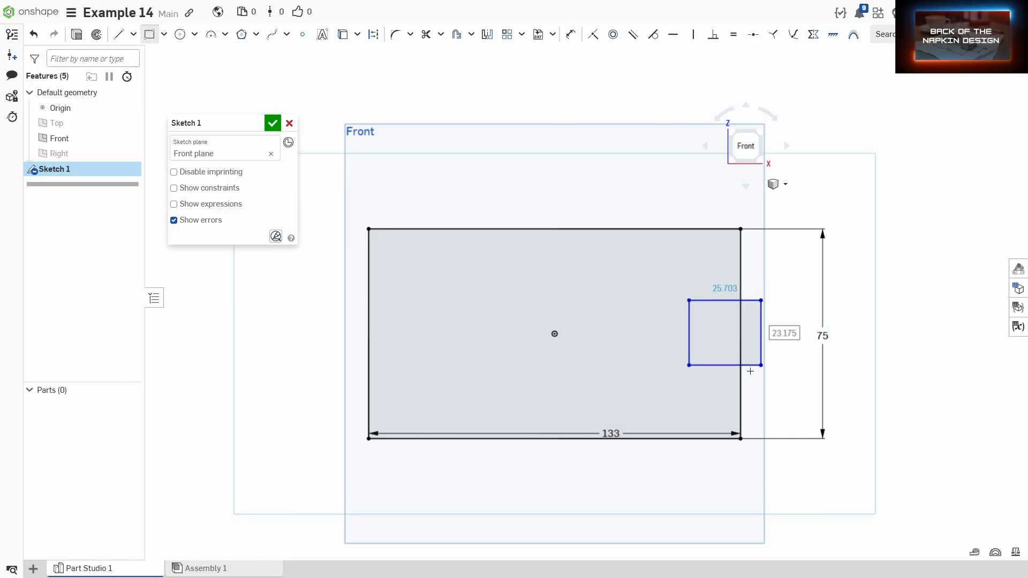
Step: Set the distance from the large rectangle's bottom edge to the small rectangle's lower edge to 25 mm
{"action": "key", "text": "d"}
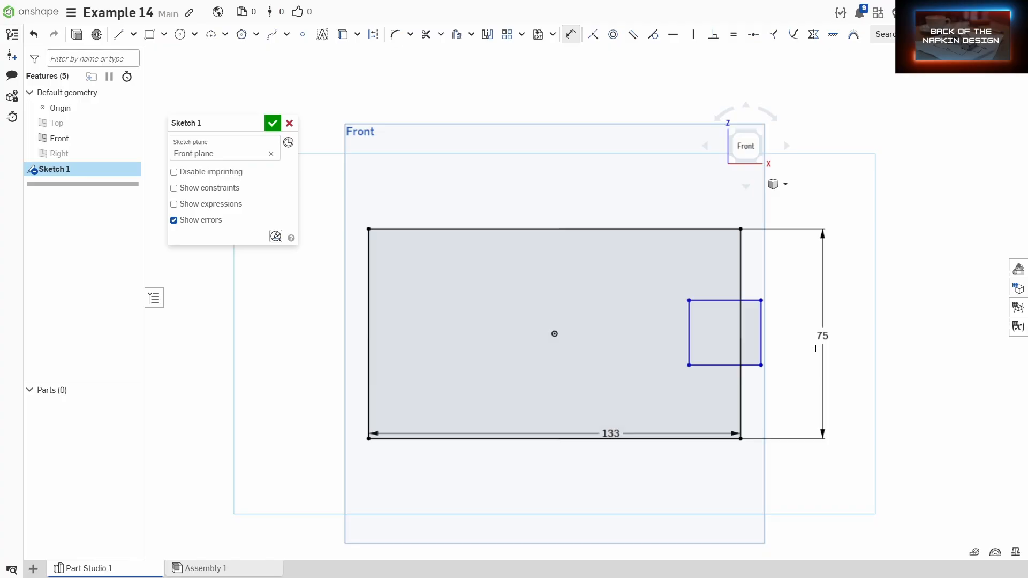
{"action": "left_click", "coordinate": [713, 439]}
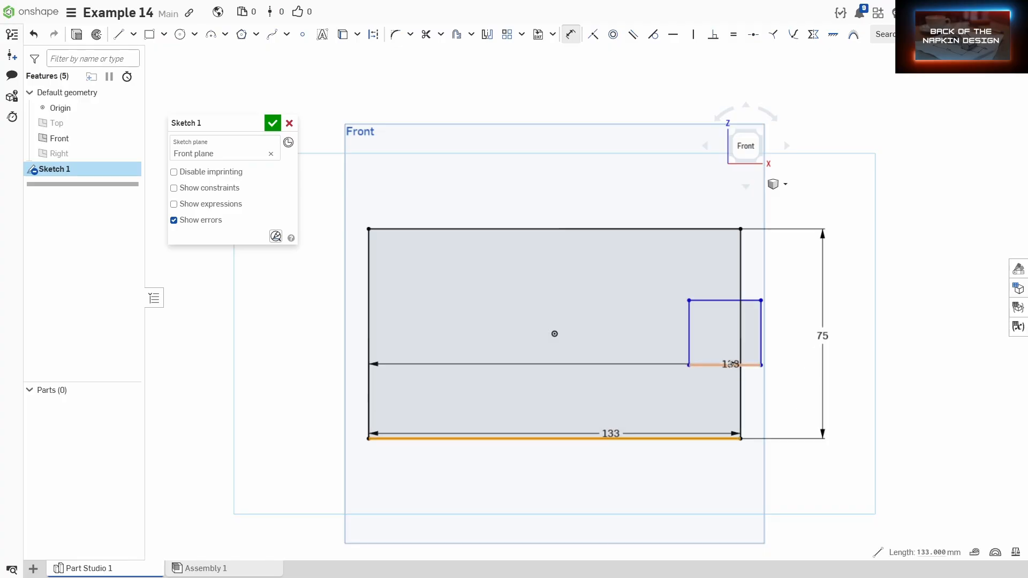
{"action": "left_click", "coordinate": [750, 365]}
{"action": "left_click", "coordinate": [760, 401]}
{"action": "type", "text": "25"}
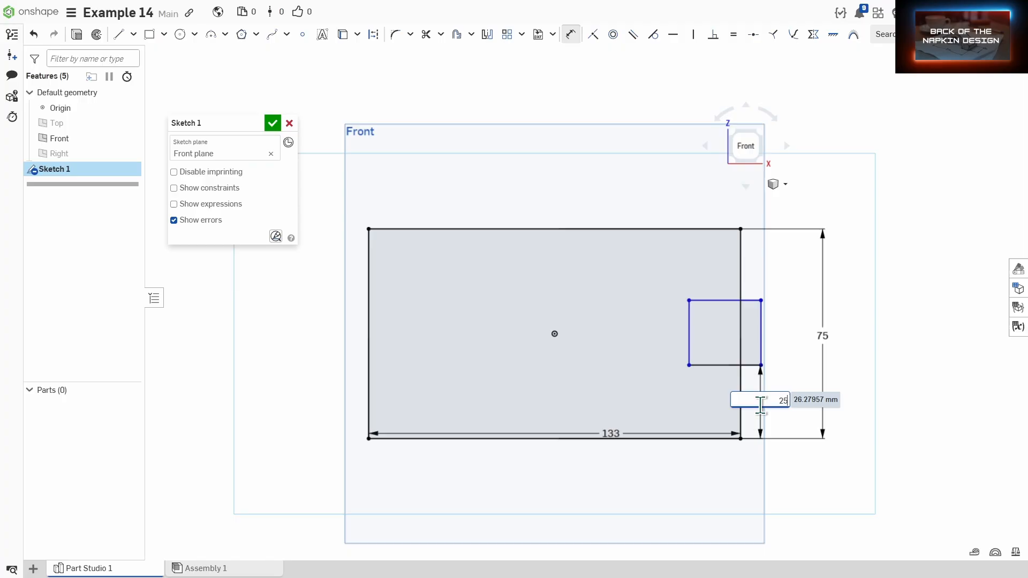
{"action": "key", "text": "Return"}
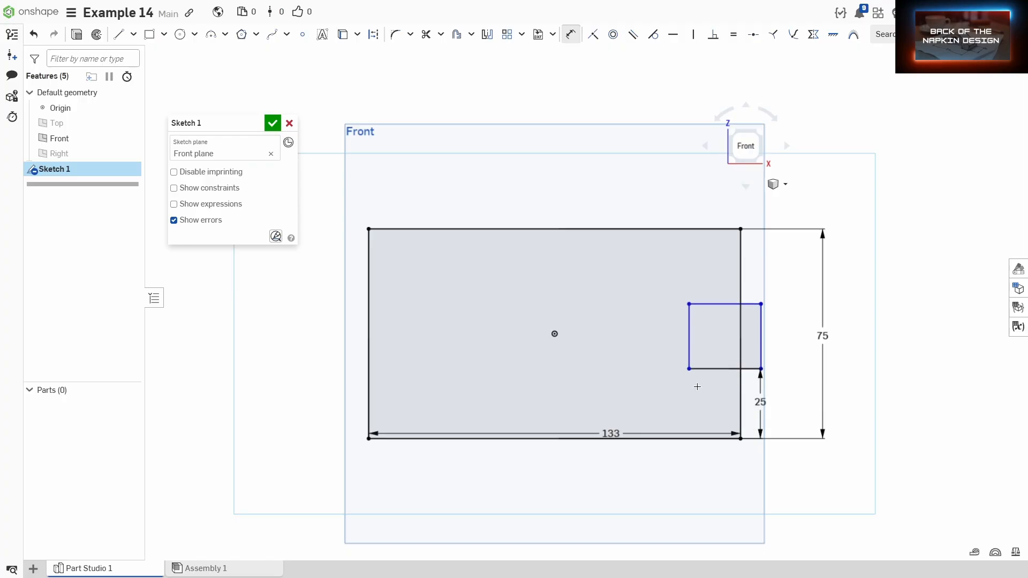
Step: Set the small rectangle's height to 25 mm by dimensioning between its lower and upper edges
{"action": "left_click", "coordinate": [704, 369]}
{"action": "left_click", "coordinate": [711, 304]}
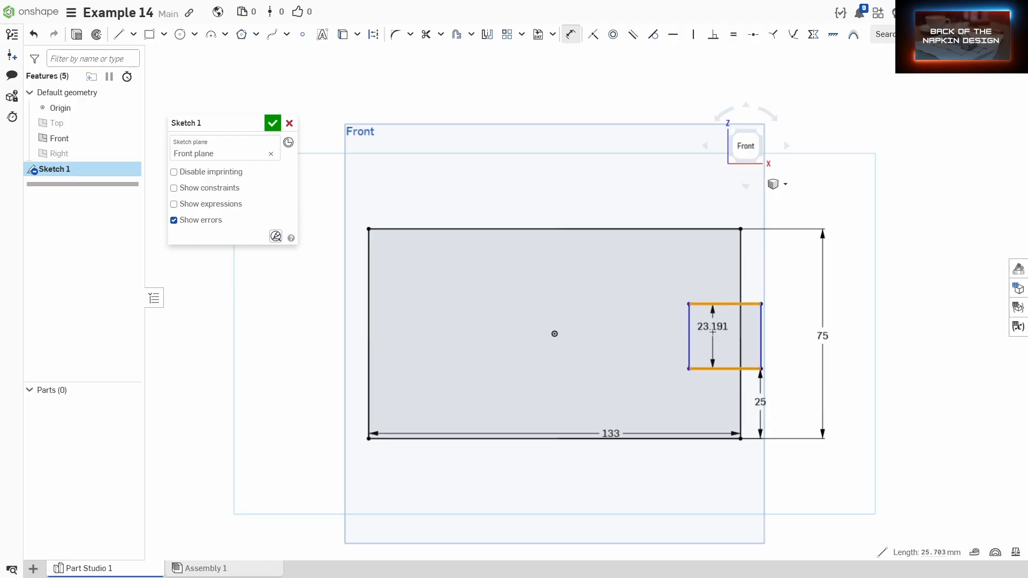
{"action": "left_click", "coordinate": [713, 336]}
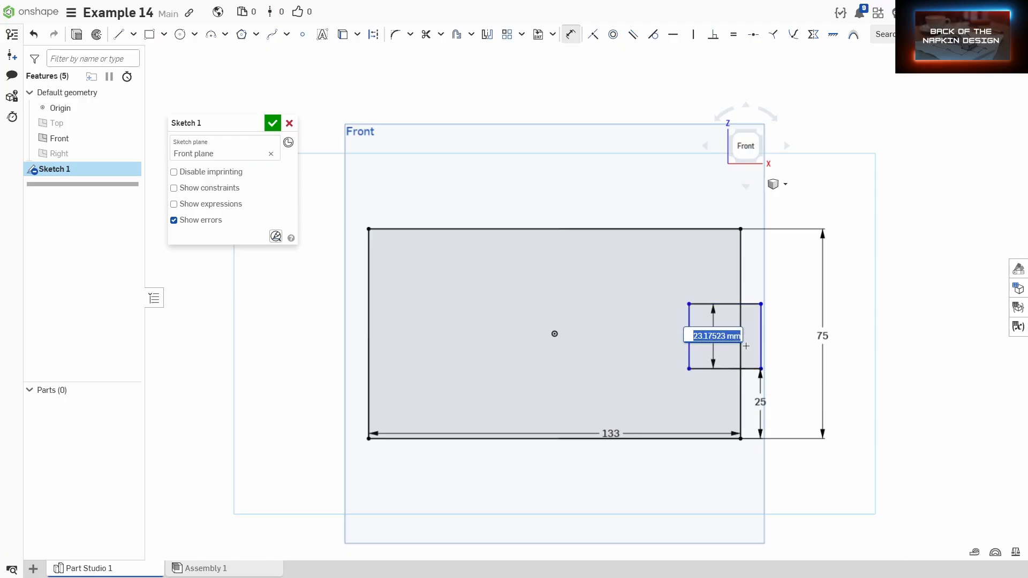
{"action": "type", "text": "25"}
{"action": "key", "text": "Return"}
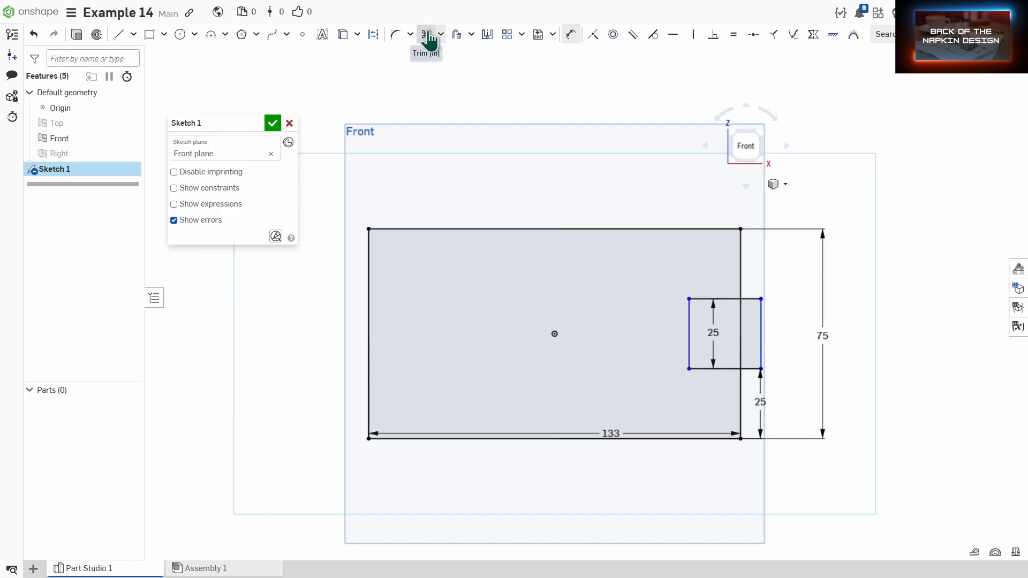
Step: Trim the small rectangle's protruding lines and the large rectangle's edge segment between them to leave an open side slot
{"action": "left_click", "coordinate": [426, 35]}
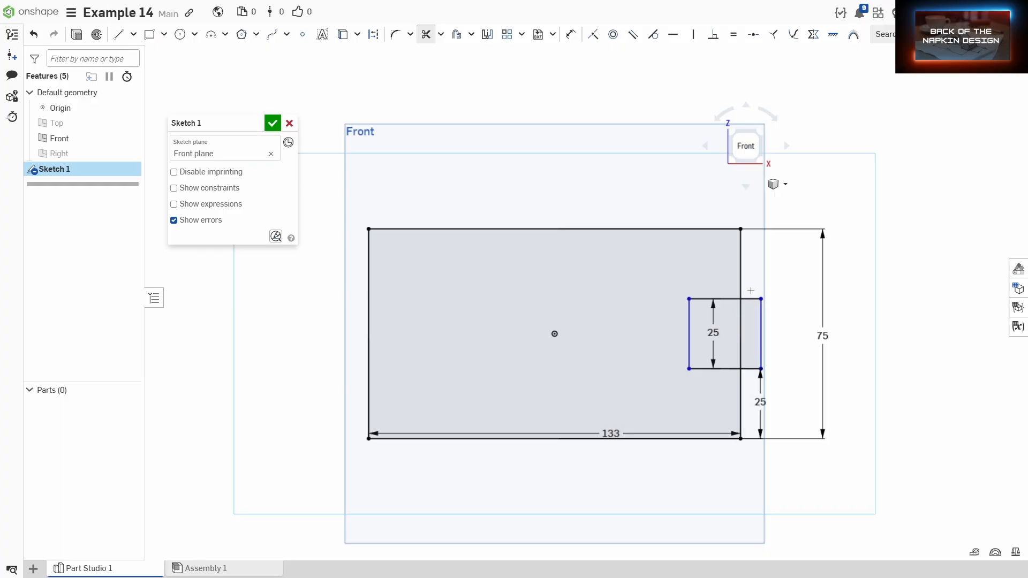
{"action": "mouse_move", "coordinate": [752, 284]}
{"action": "left_mouse_down"}
{"action": "mouse_move", "coordinate": [750, 302]}
{"action": "mouse_move", "coordinate": [726, 318]}
{"action": "mouse_move", "coordinate": [738, 326]}
{"action": "left_mouse_up"}
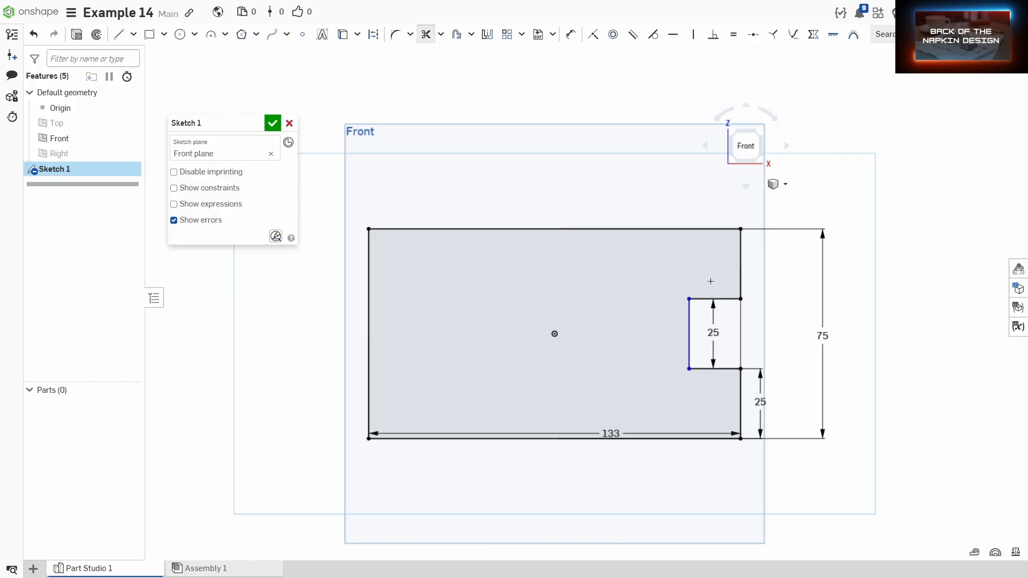
Step: Move the two 25 mm slot dimensions outside the profile so they line up beyond its right edge
{"action": "left_click", "coordinate": [426, 34]}
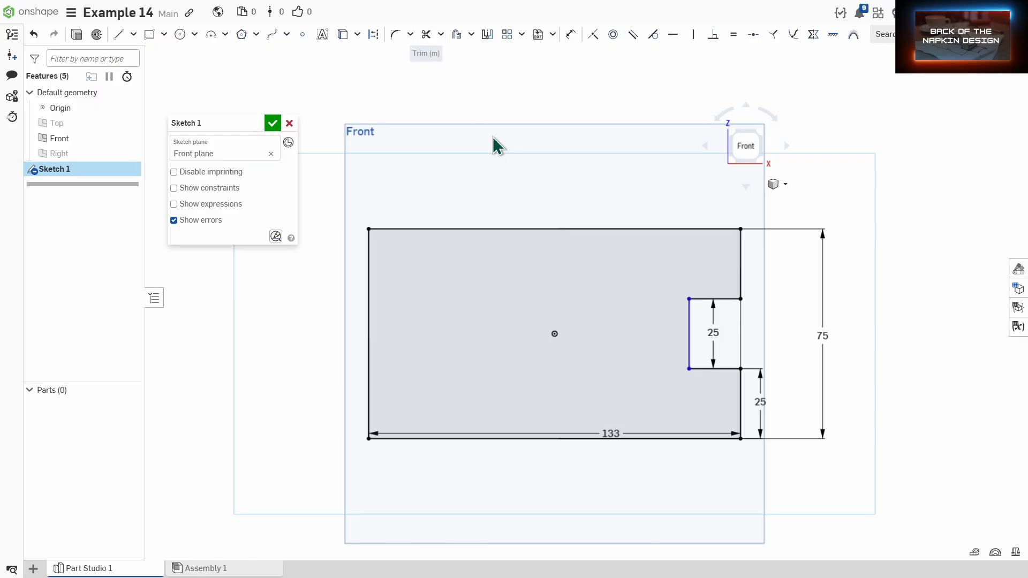
{"action": "left_click_drag", "start_coordinate": [720, 331], "coordinate": [780, 331]}
{"action": "left_click_drag", "start_coordinate": [757, 398], "coordinate": [771, 399]}
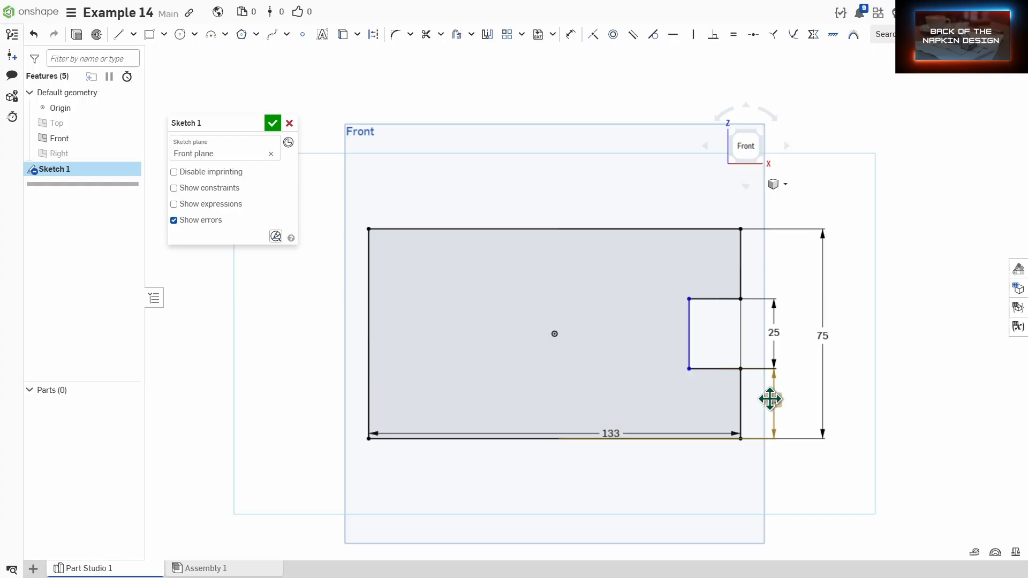
{"action": "middle_click_drag", "start_coordinate": [750, 338], "coordinate": [820, 360]}
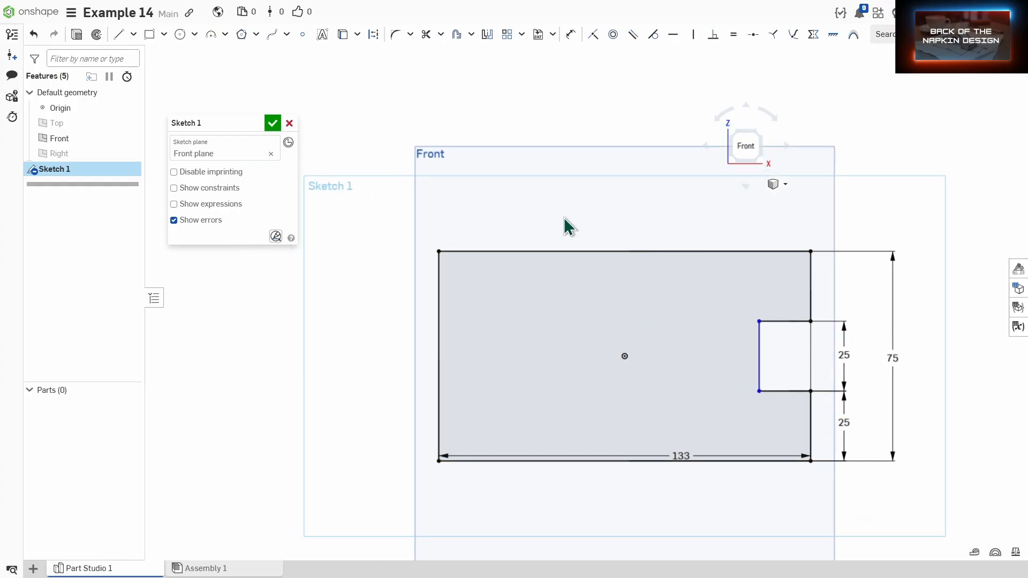
Step: Draw a line about 61 mm long from the origin diagonally up to the left, past the rectangle's top edge
{"action": "key", "text": "l"}
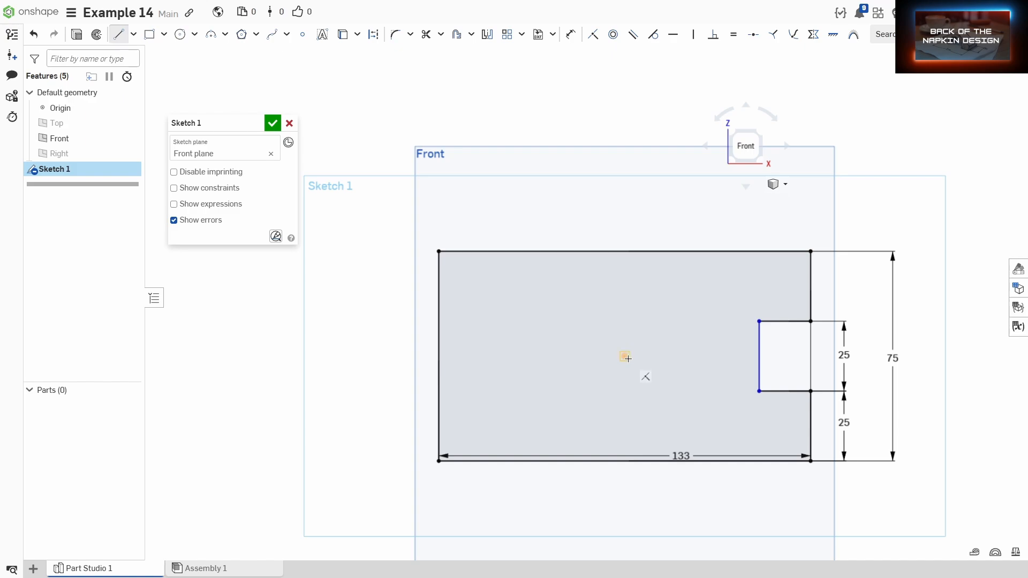
{"action": "left_click", "coordinate": [624, 356]}
{"action": "left_click", "coordinate": [512, 226]}
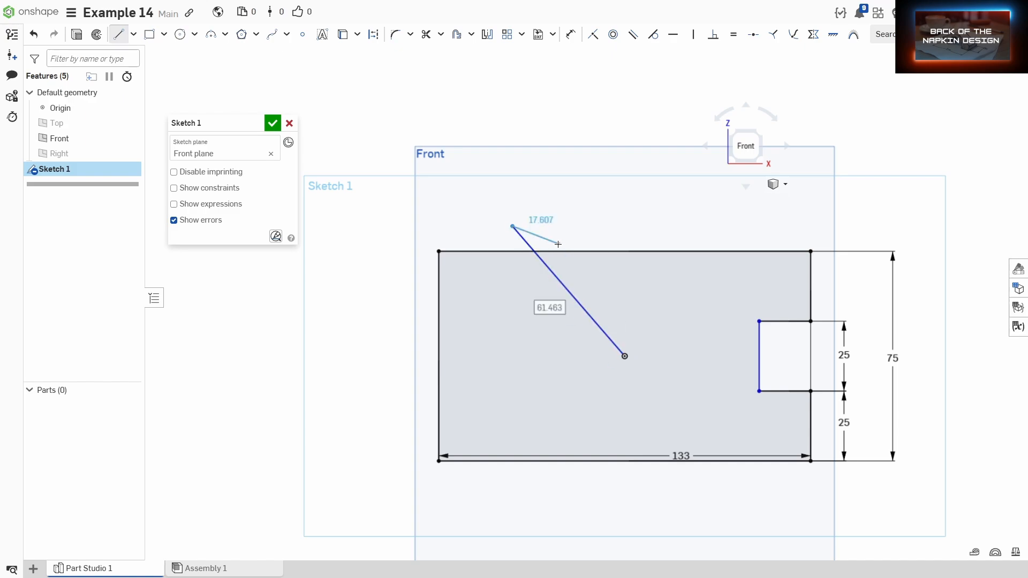
{"action": "key", "text": "Escape"}
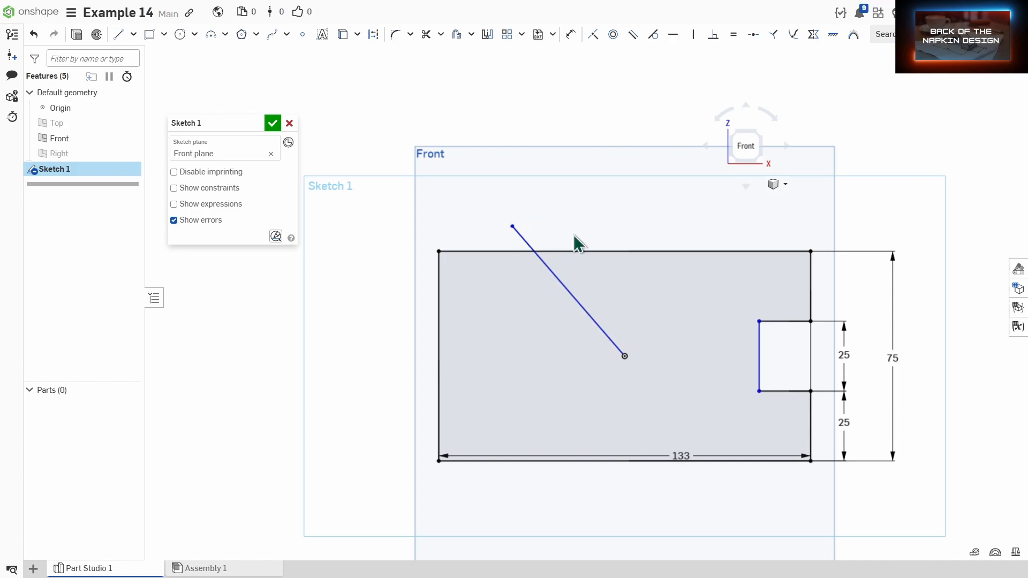
Step: Draw a vertical line about 46 mm long from the origin up past the rectangle's top edge
{"action": "key", "text": "l"}
{"action": "left_click", "coordinate": [624, 356]}
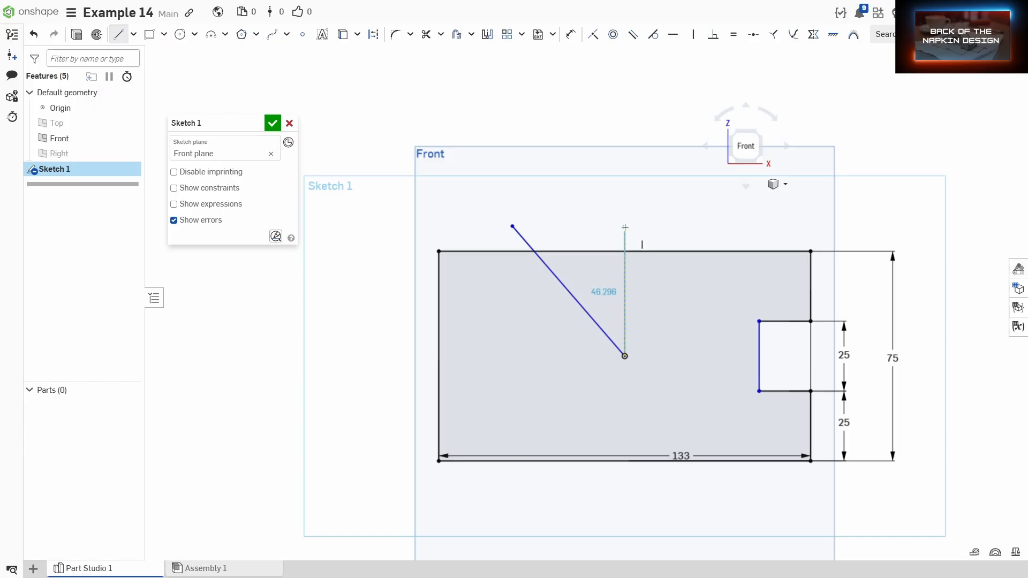
{"action": "left_click", "coordinate": [624, 227]}
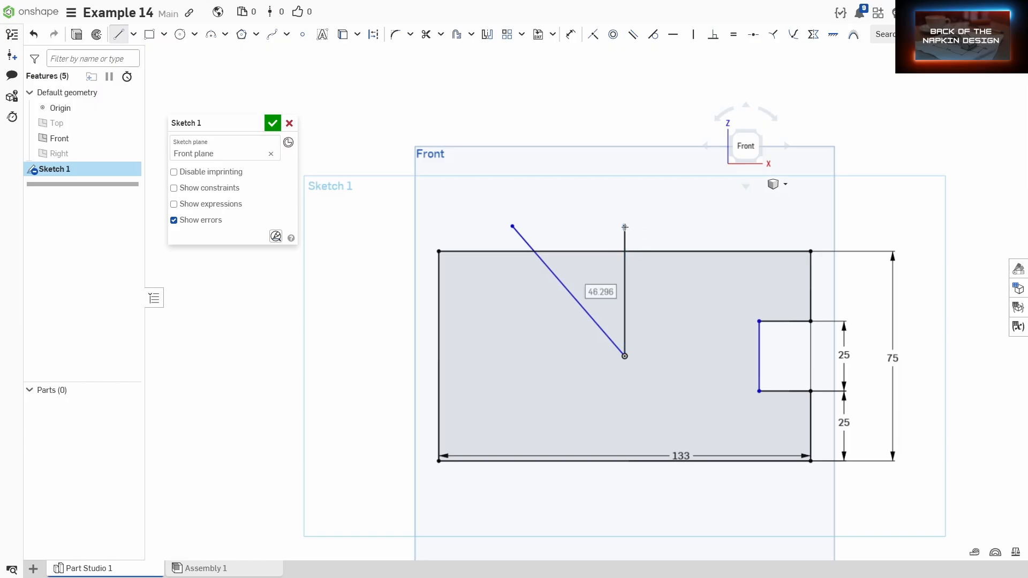
{"action": "key", "text": "Escape"}
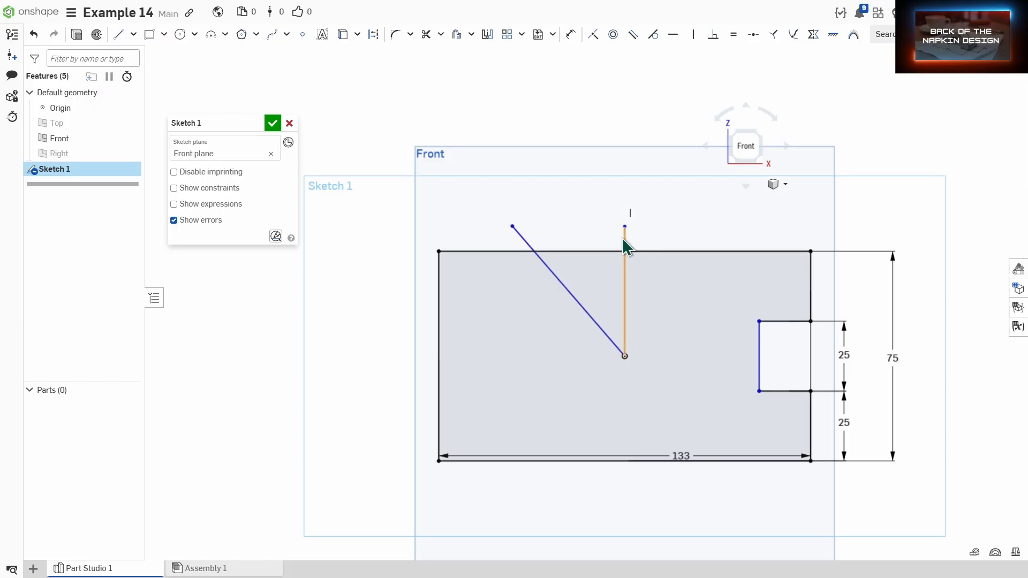
{"action": "key", "text": "d"}
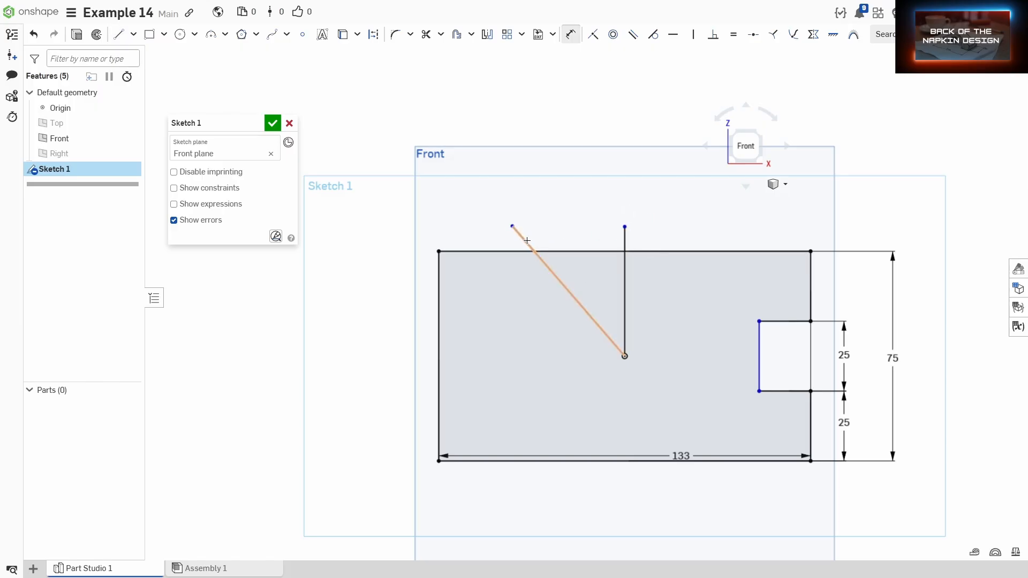
{"action": "left_click", "coordinate": [557, 277]}
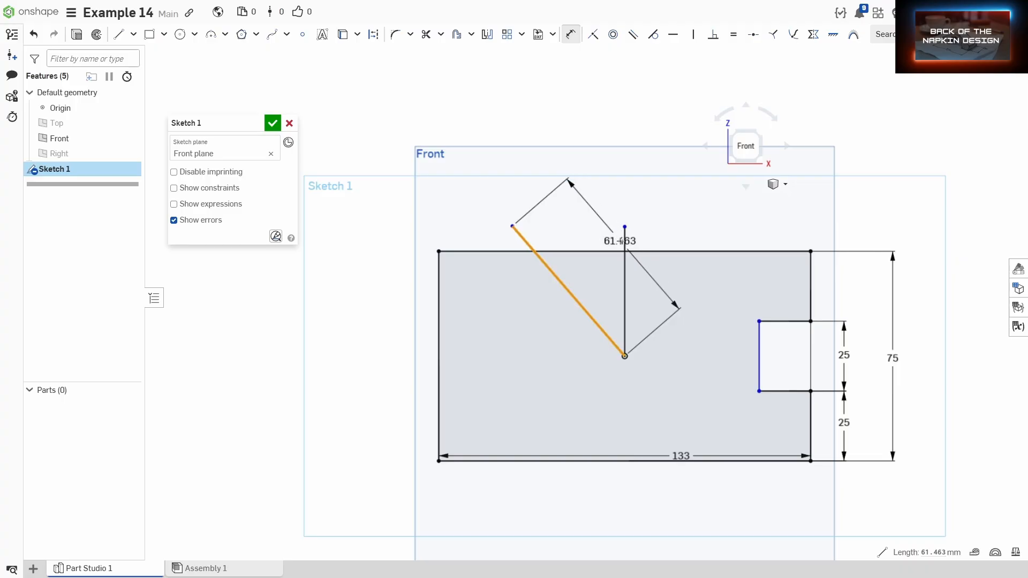
{"action": "left_click", "coordinate": [622, 242]}
{"action": "key", "text": "Return"}
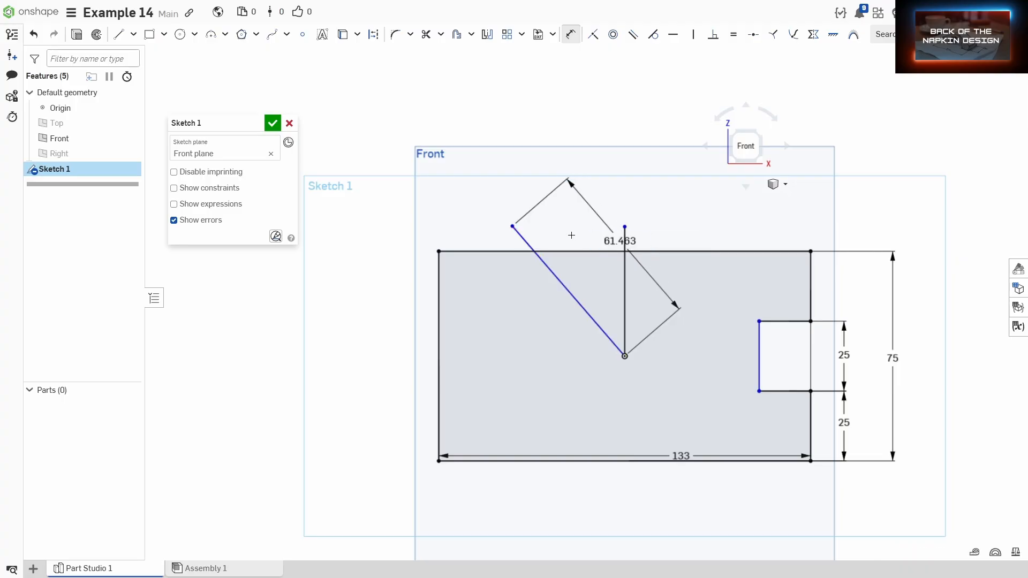
{"action": "key", "text": "ctrl+z"}
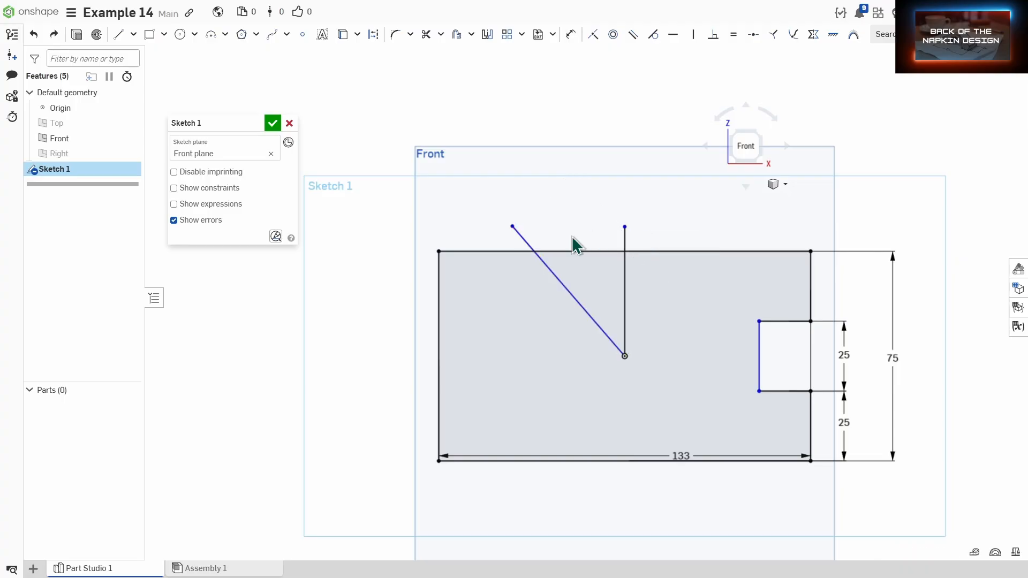
Step: Set the angle between the diagonal line and the vertical line to 45°
{"action": "left_click", "coordinate": [520, 234]}
{"action": "left_click", "coordinate": [625, 239]}
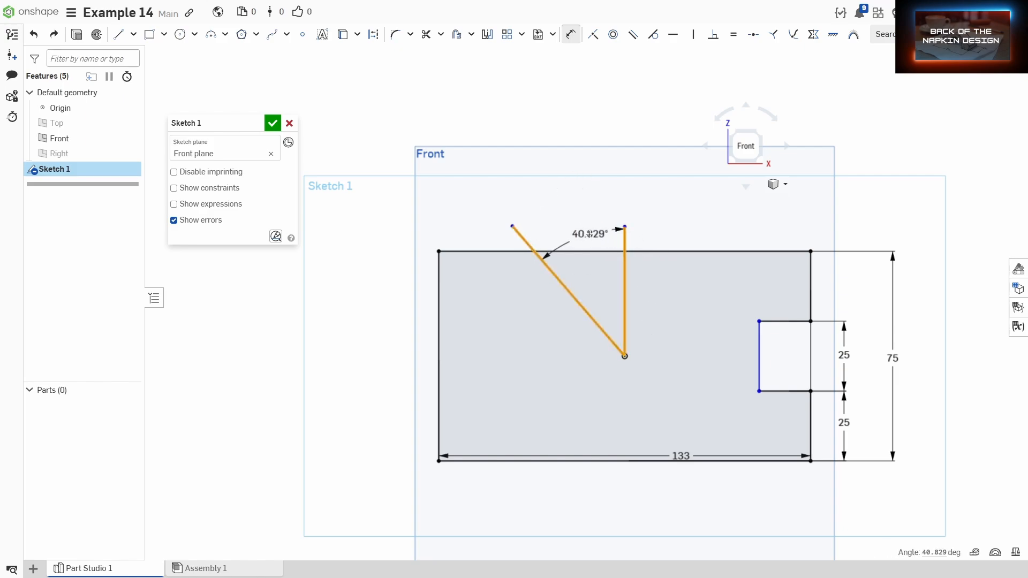
{"action": "left_click", "coordinate": [586, 236]}
{"action": "type", "text": "45"}
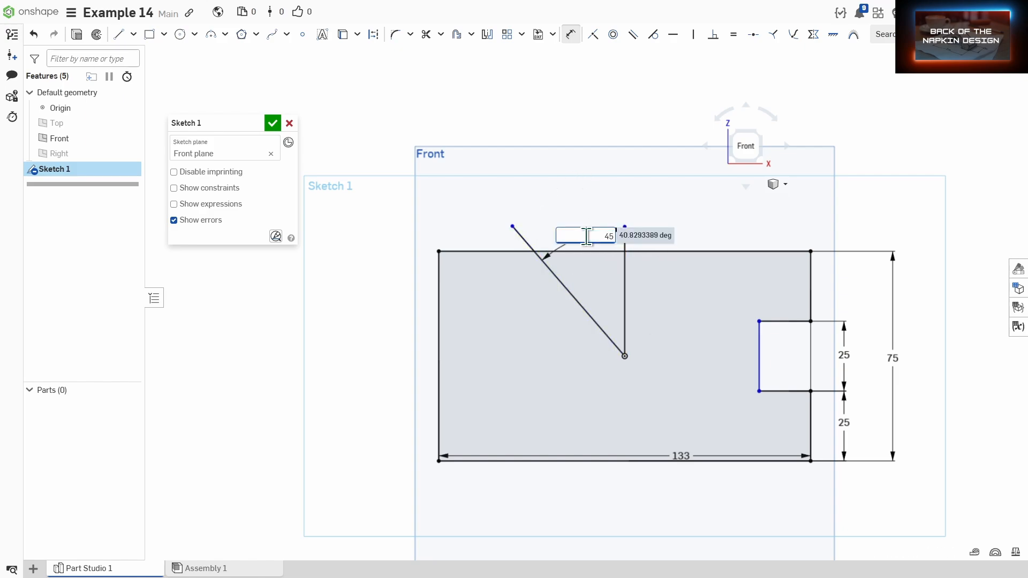
{"action": "key", "text": "Return"}
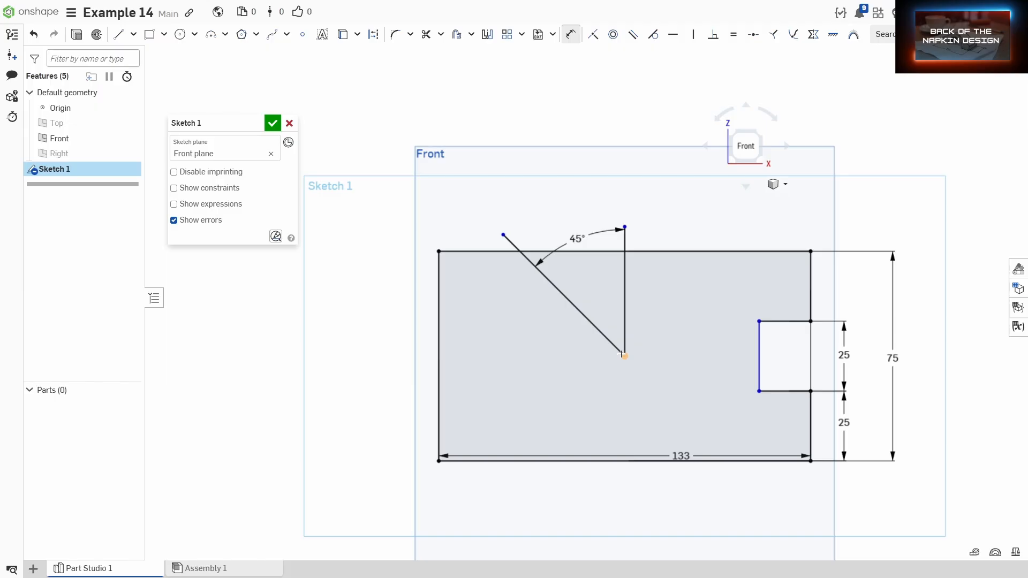
{"action": "key", "text": "Escape"}
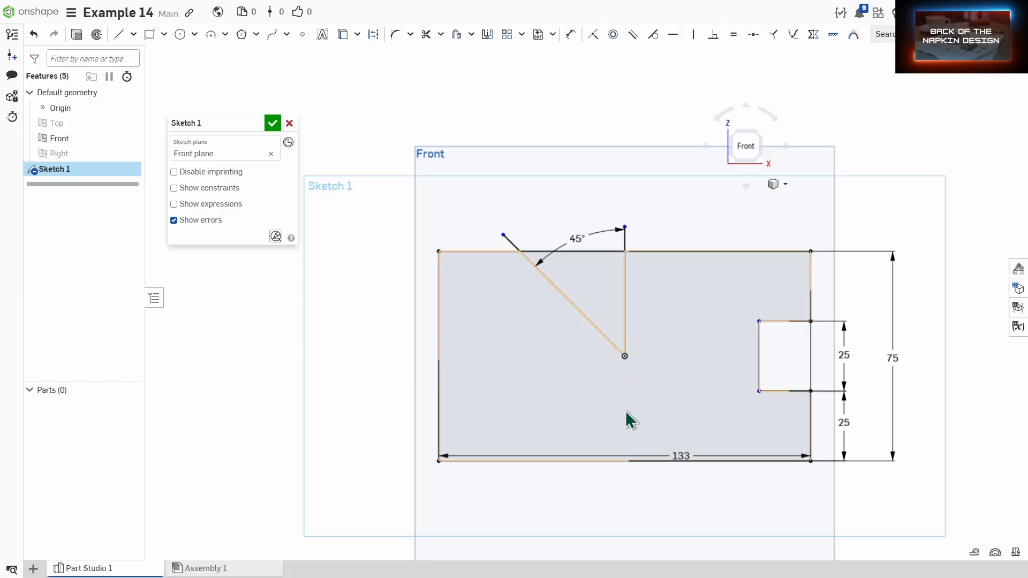
Step: Add a driven reference dimension from the rectangle's bottom edge to the origin where the two lines meet
{"action": "left_click", "coordinate": [640, 462]}
{"action": "left_click", "coordinate": [624, 355]}
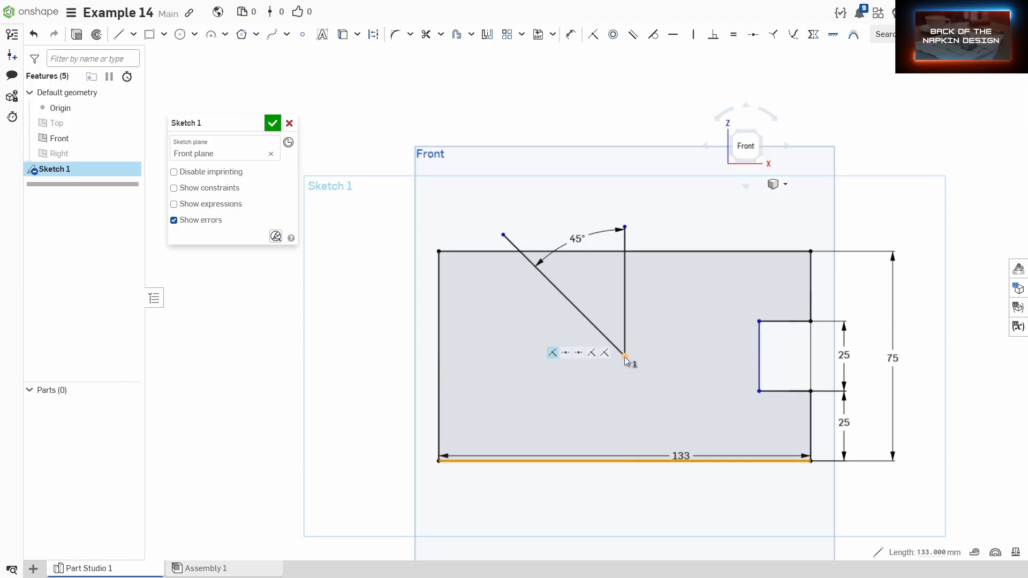
{"action": "key", "text": "d"}
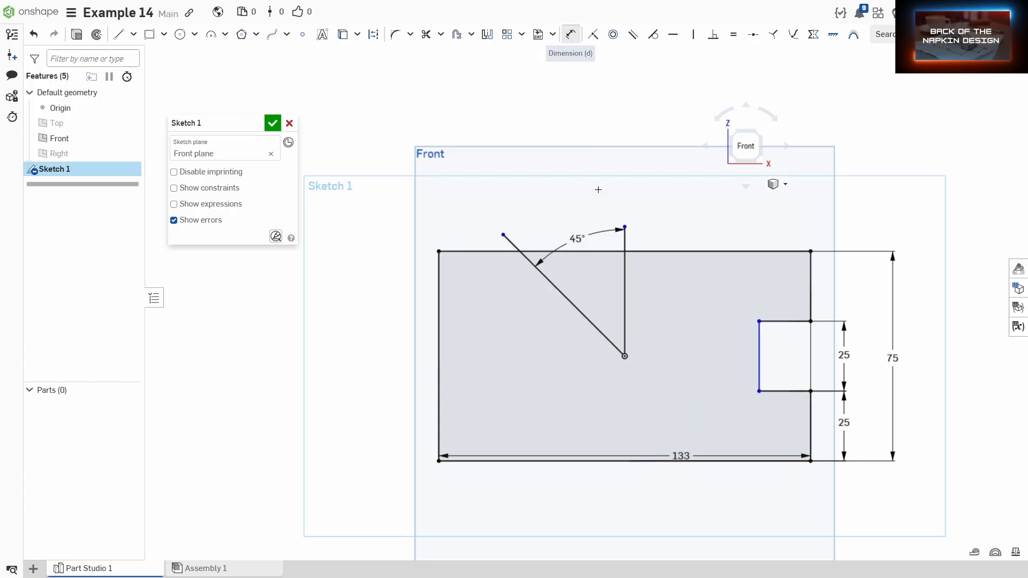
{"action": "left_click", "coordinate": [648, 462]}
{"action": "left_click", "coordinate": [624, 356]}
{"action": "left_click", "coordinate": [659, 397]}
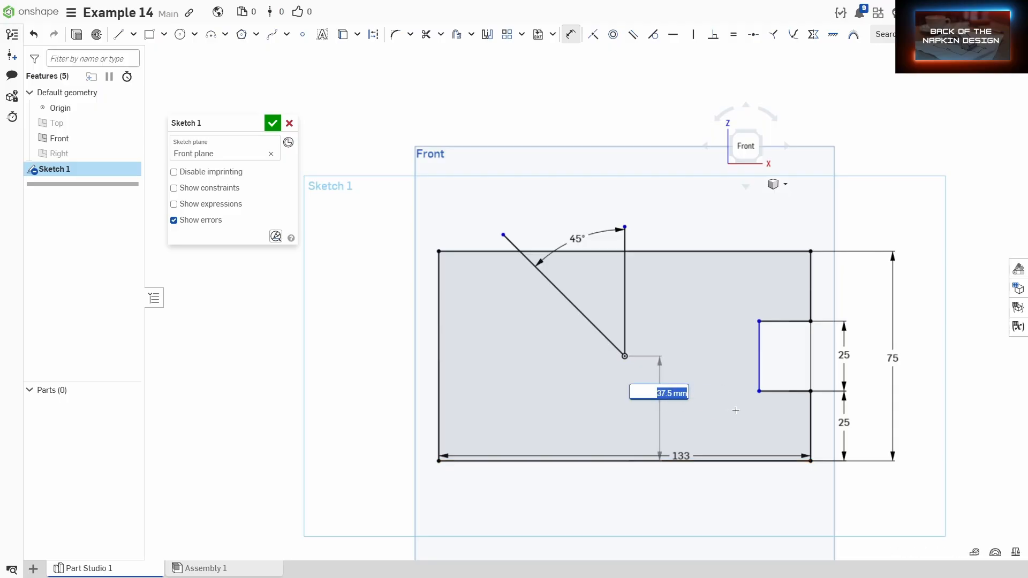
{"action": "key", "text": "Return"}
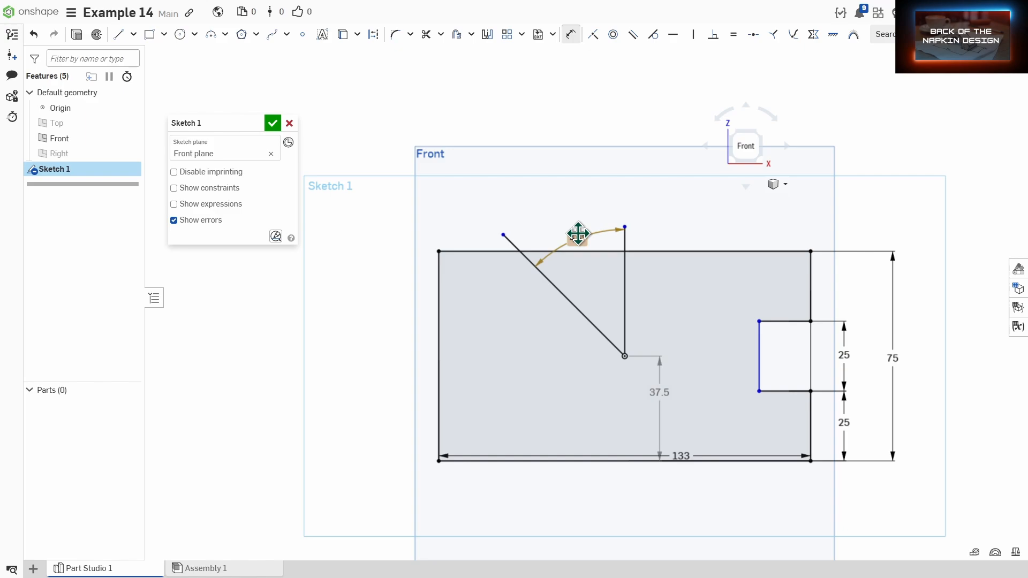
Step: Trim the top edge between the diagonal and vertical lines, and the diagonal's end protruding above the rectangle
{"action": "key", "text": "m"}
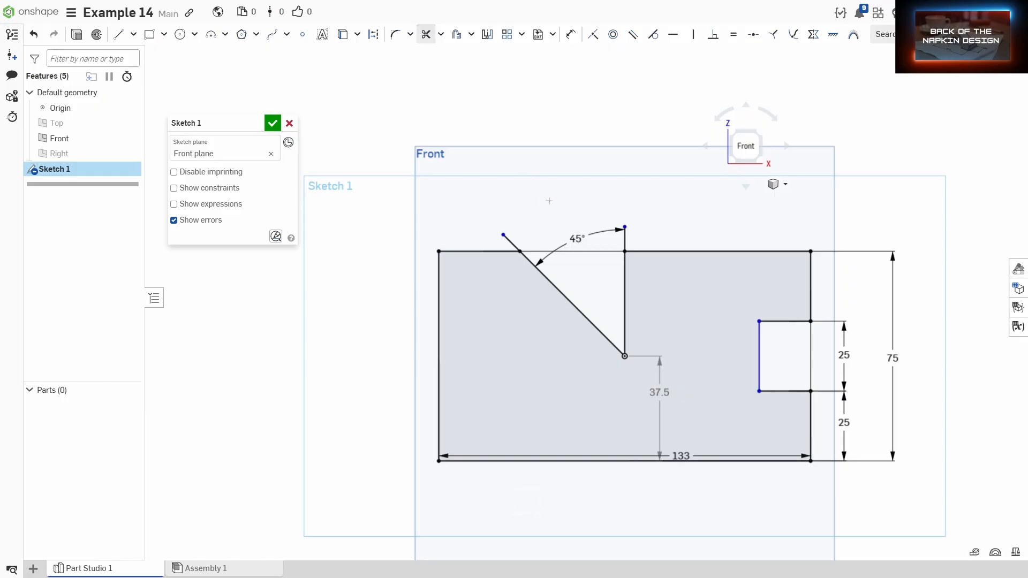
{"action": "left_click", "coordinate": [512, 242]}
Step: Mirror the diagonal line and the side slot's three lines about the vertical line through the origin
{"action": "left_click", "coordinate": [487, 35]}
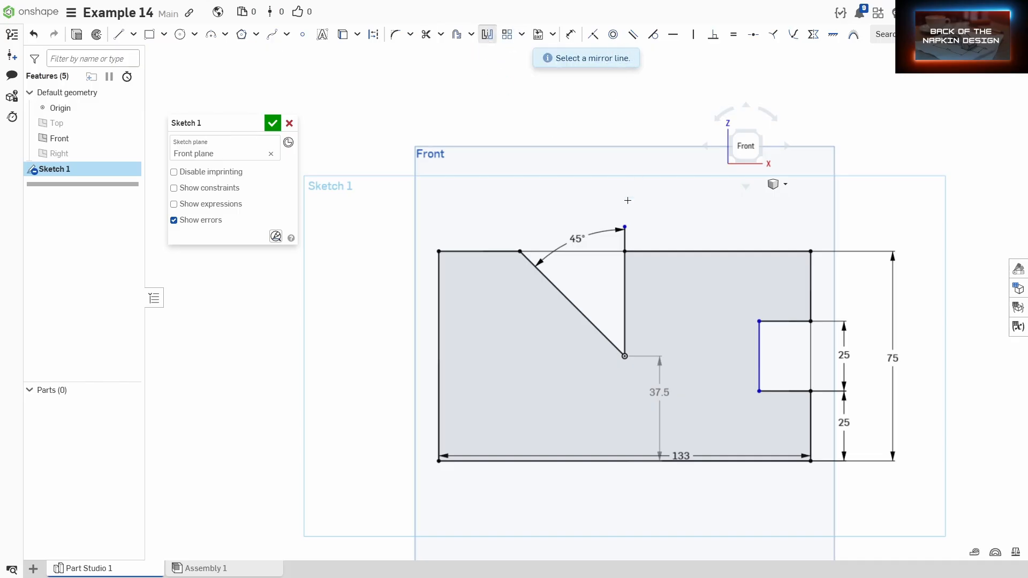
{"action": "left_click", "coordinate": [626, 280]}
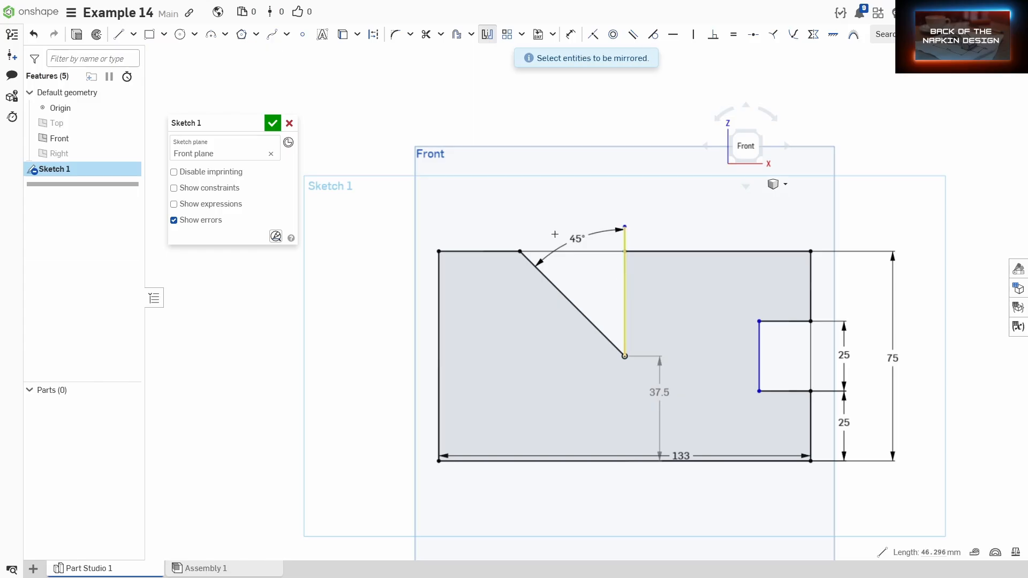
{"action": "left_click", "coordinate": [559, 284]}
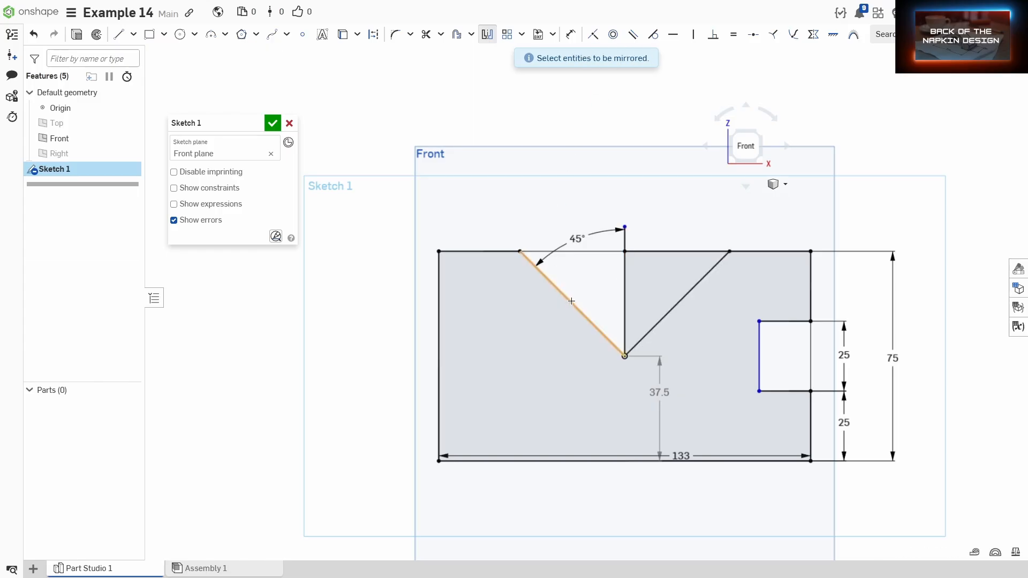
{"action": "left_click", "coordinate": [784, 322]}
{"action": "left_click", "coordinate": [760, 353]}
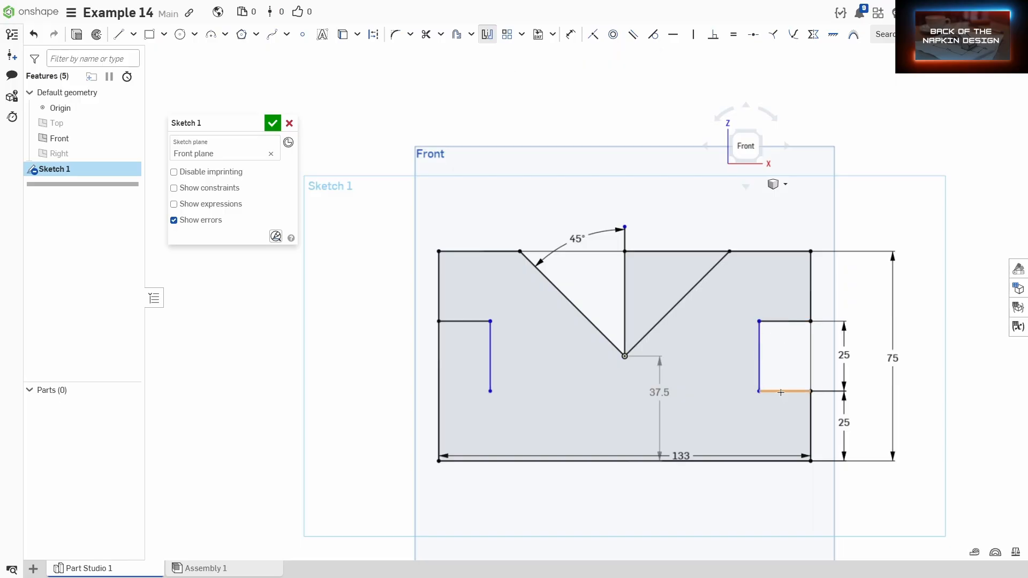
{"action": "left_click", "coordinate": [780, 392]}
{"action": "key", "text": "Escape"}
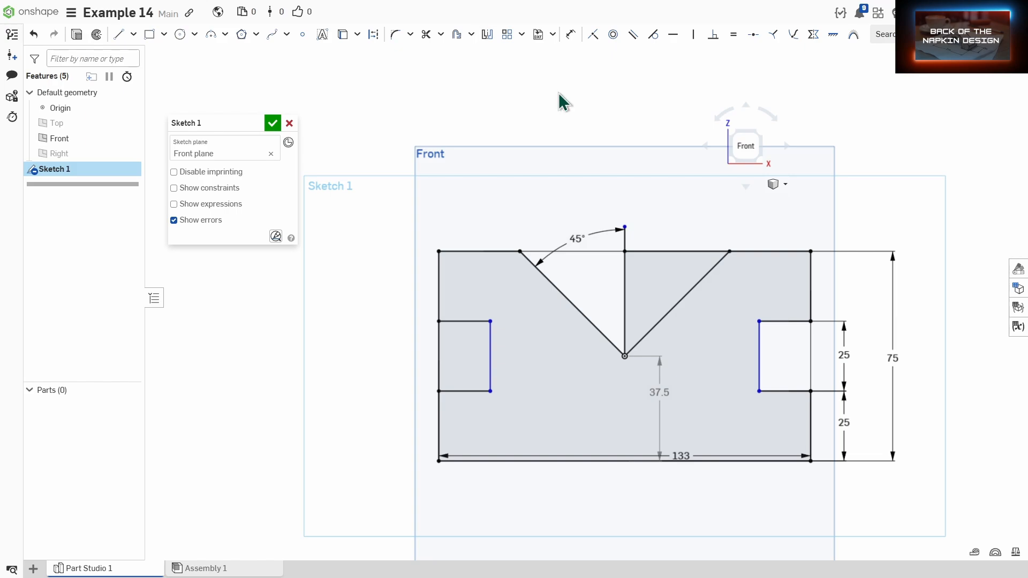
Step: Trim the vertical centre line, the remaining top edge across the V, and the left edge segment across the mirrored slot
{"action": "key", "text": "m"}
{"action": "mouse_move", "coordinate": [665, 223]}
{"action": "left_mouse_down"}
{"action": "mouse_move", "coordinate": [650, 266]}
{"action": "mouse_move", "coordinate": [605, 261]}
{"action": "left_mouse_up"}
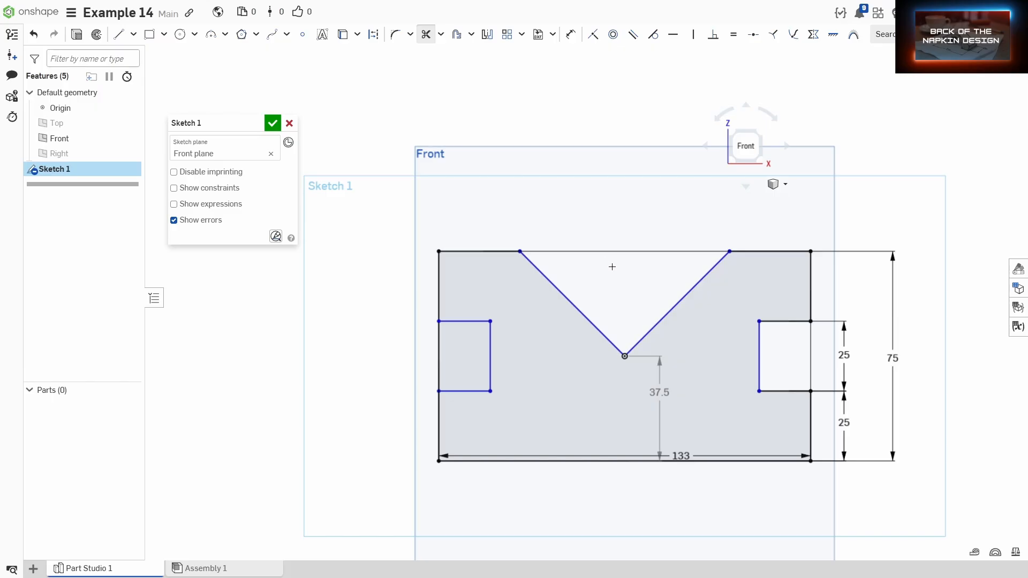
{"action": "mouse_move", "coordinate": [452, 360]}
{"action": "left_mouse_down"}
{"action": "mouse_move", "coordinate": [429, 360]}
{"action": "mouse_move", "coordinate": [452, 357]}
{"action": "left_mouse_up"}
{"action": "middle_click_drag", "start_coordinate": [462, 373], "coordinate": [508, 342]}
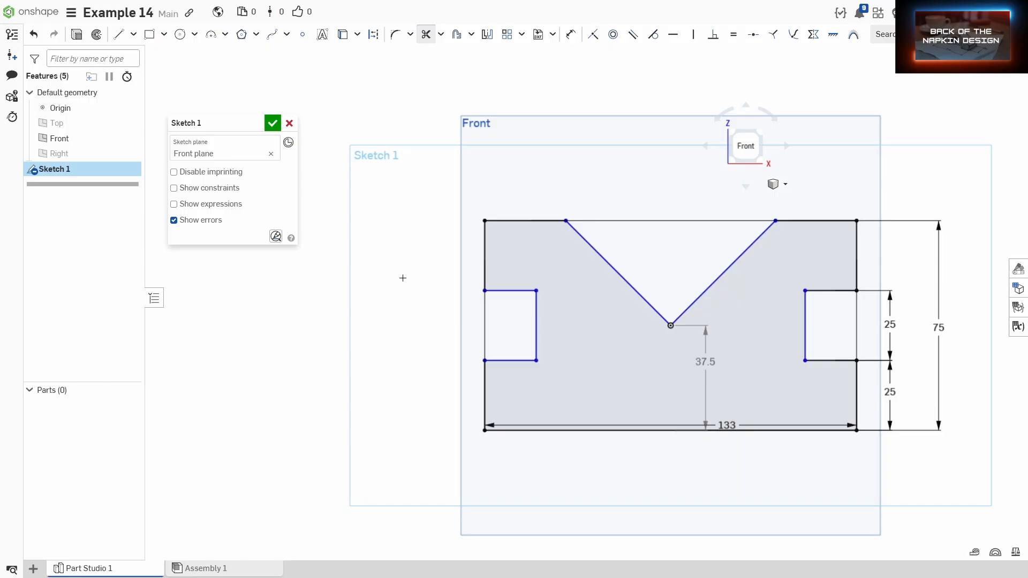
Step: Draw a circle about 12 mm in diameter between the left slot and the V groove
{"action": "left_click", "coordinate": [179, 34]}
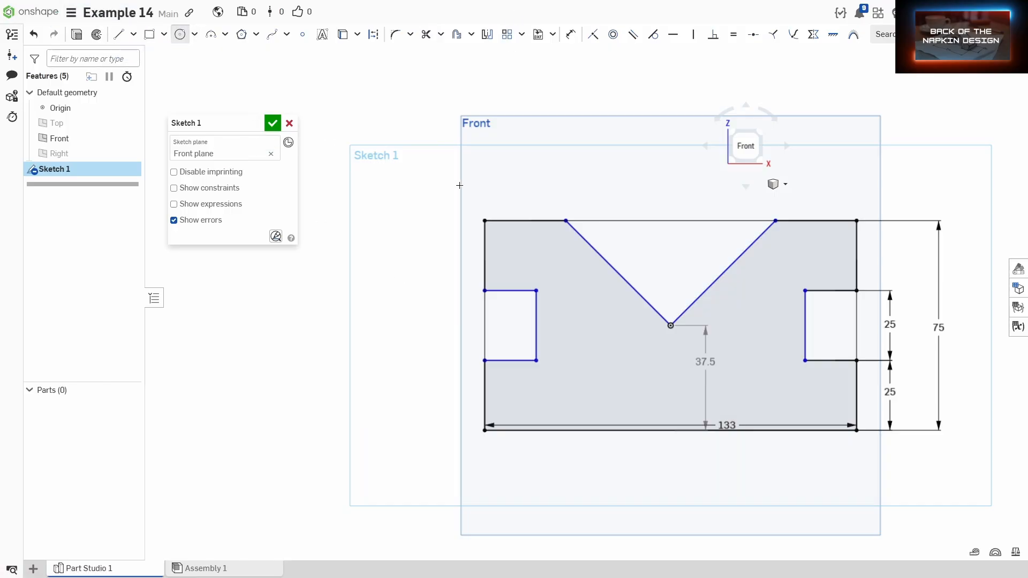
{"action": "left_click", "coordinate": [575, 315]}
{"action": "left_click", "coordinate": [591, 322]}
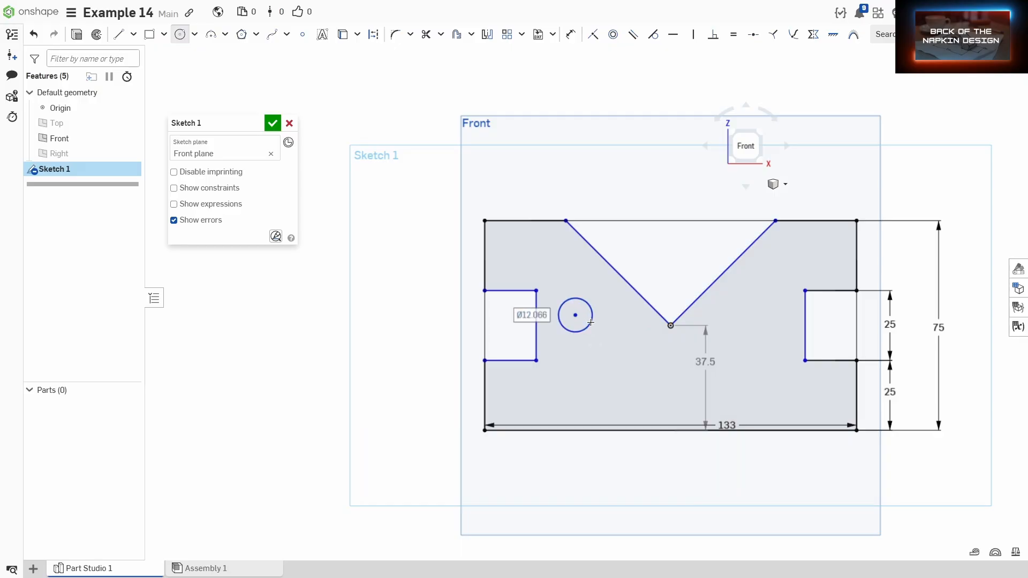
Step: Set the circle's diameter to 9 mm
{"action": "key", "text": "d"}
{"action": "left_click", "coordinate": [591, 322]}
{"action": "left_click", "coordinate": [640, 254]}
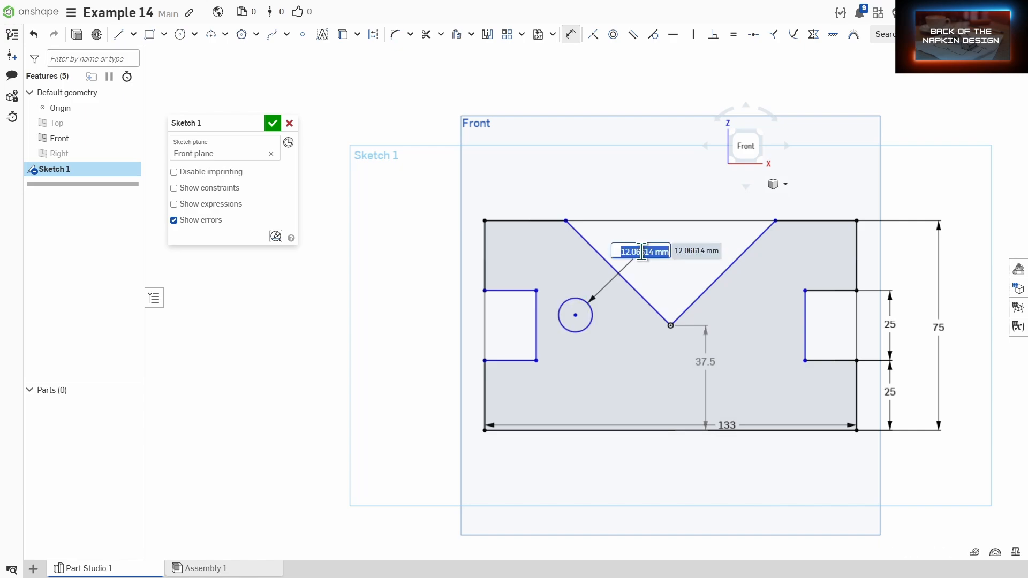
{"action": "type", "text": "g"}
{"action": "key", "text": "Return"}
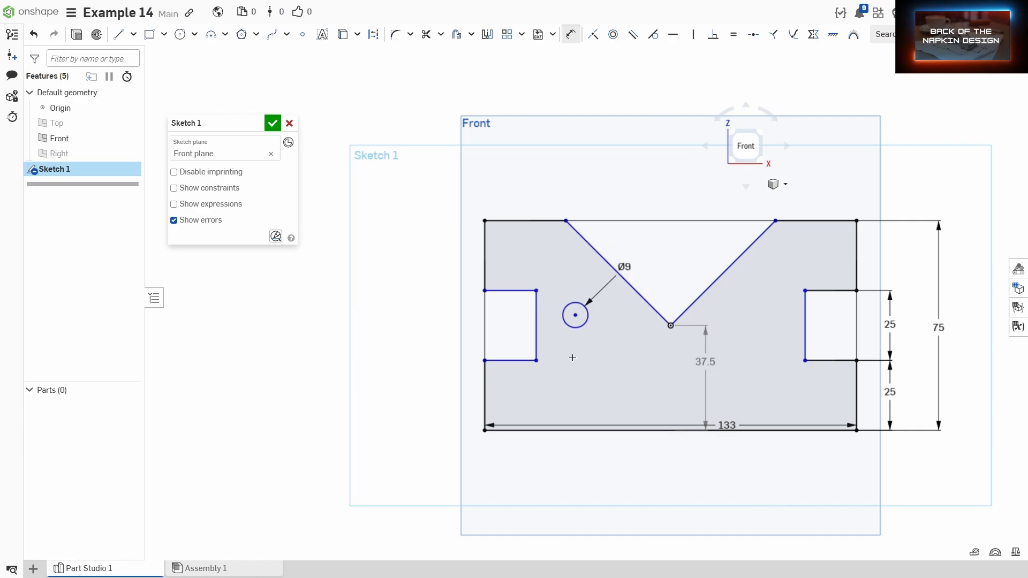
Step: Dimension the left hole's centre 40 mm above the block's bottom edge
{"action": "left_click", "coordinate": [645, 429]}
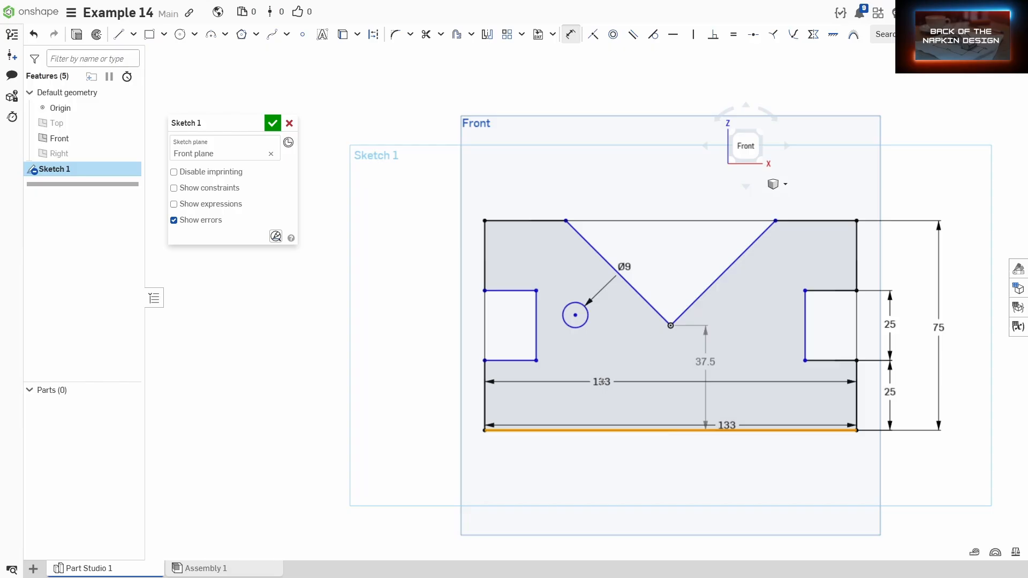
{"action": "left_click", "coordinate": [574, 317]}
{"action": "left_click", "coordinate": [459, 362]}
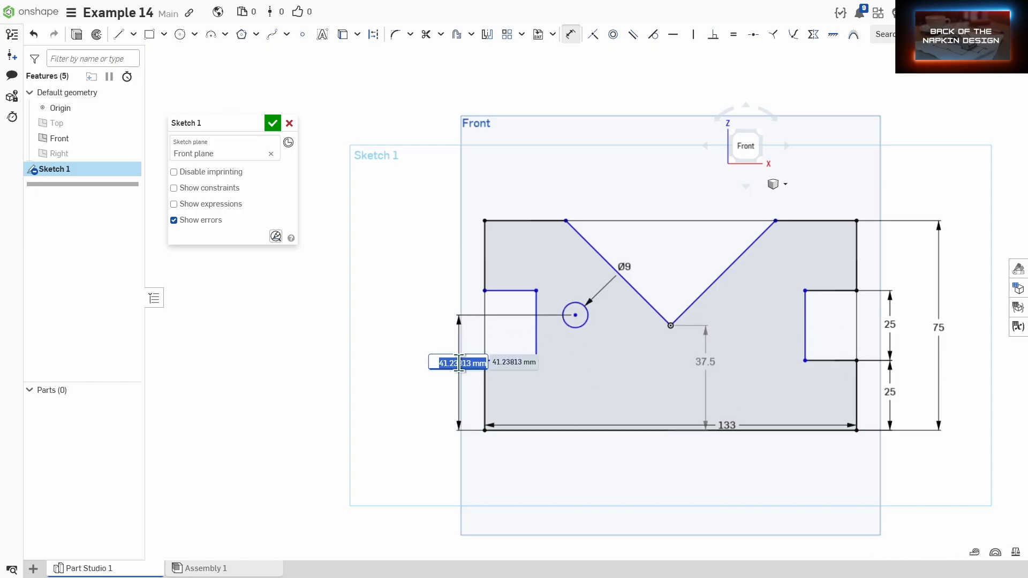
{"action": "type", "text": "40"}
{"action": "key", "text": "Return"}
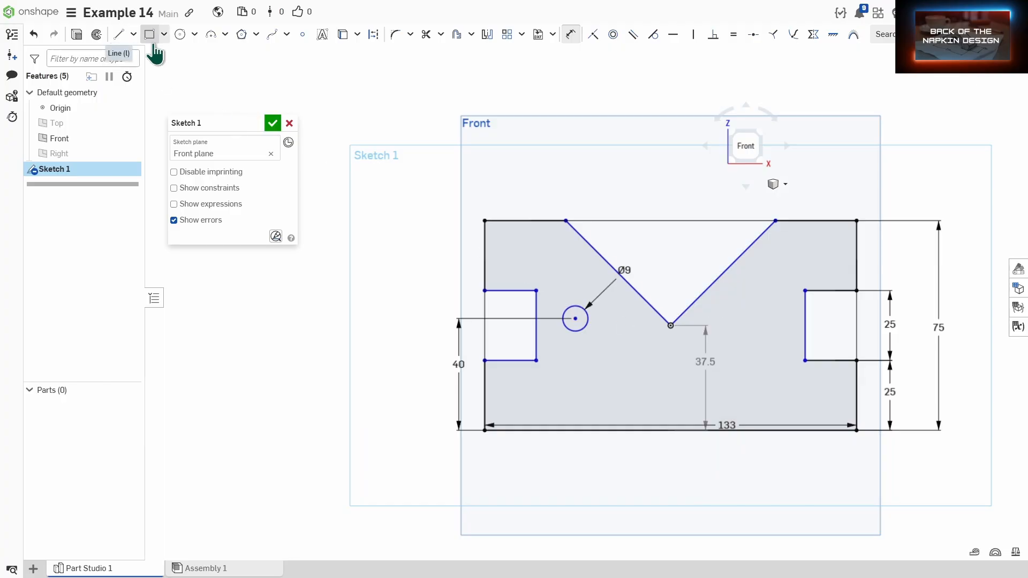
Step: Draw a second circle between the V groove and the right slot, level with the left hole, and set its diameter to 9 mm
{"action": "left_click", "coordinate": [179, 36]}
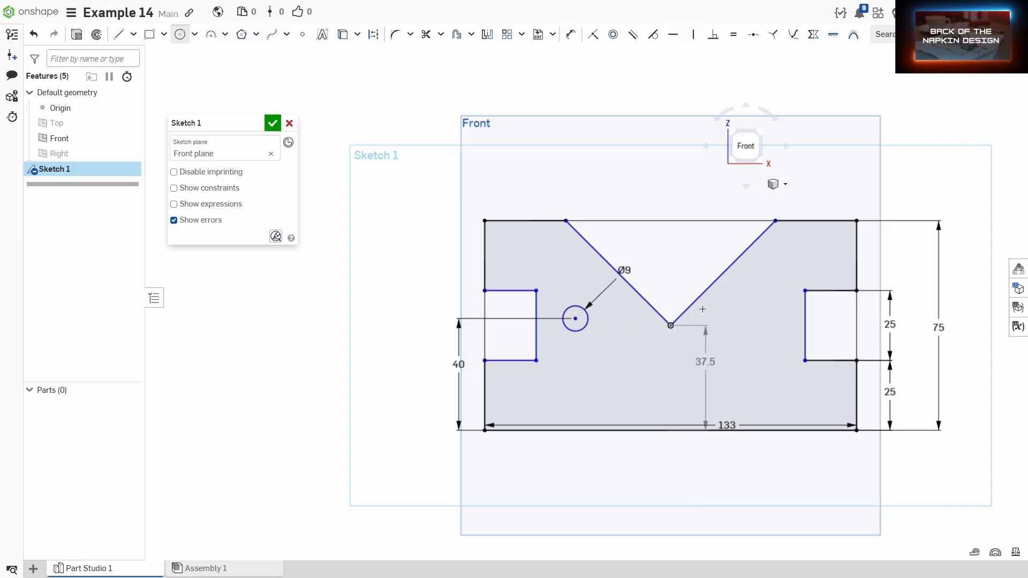
{"action": "left_click", "coordinate": [758, 318]}
{"action": "left_click", "coordinate": [775, 321]}
{"action": "key", "text": "d"}
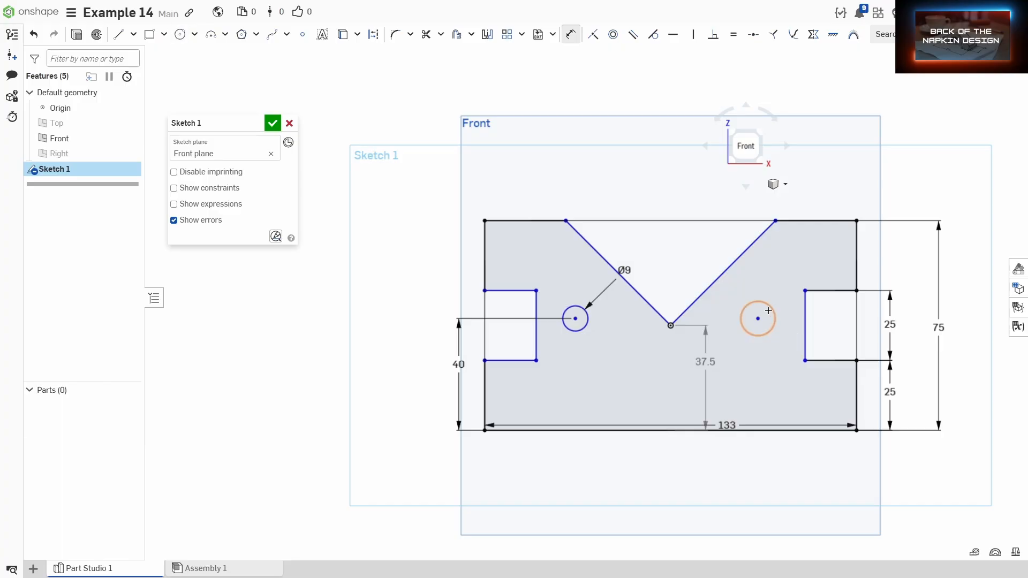
{"action": "left_click", "coordinate": [770, 306]}
{"action": "left_click", "coordinate": [787, 254]}
{"action": "type", "text": "9"}
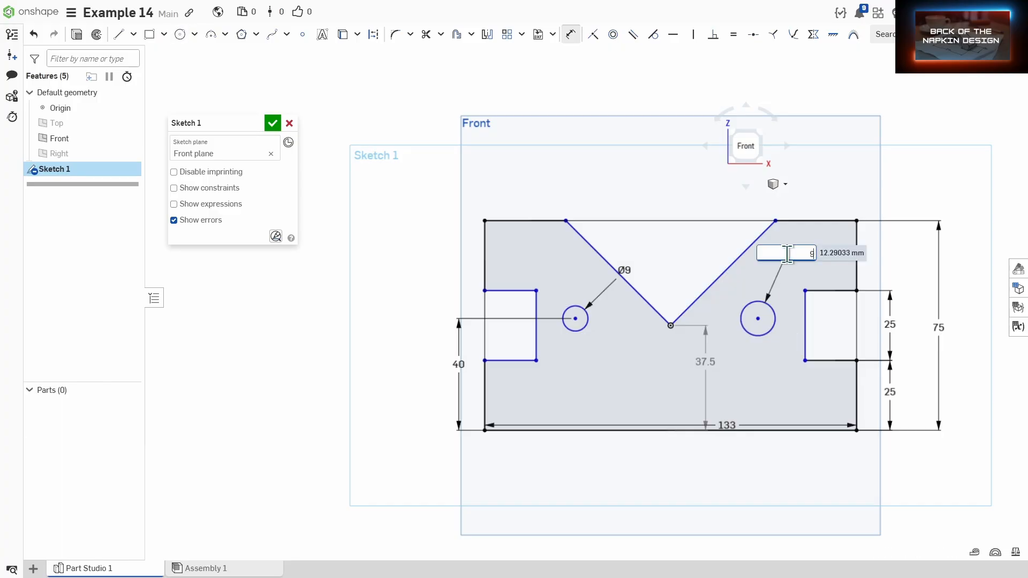
{"action": "key", "text": "Return"}
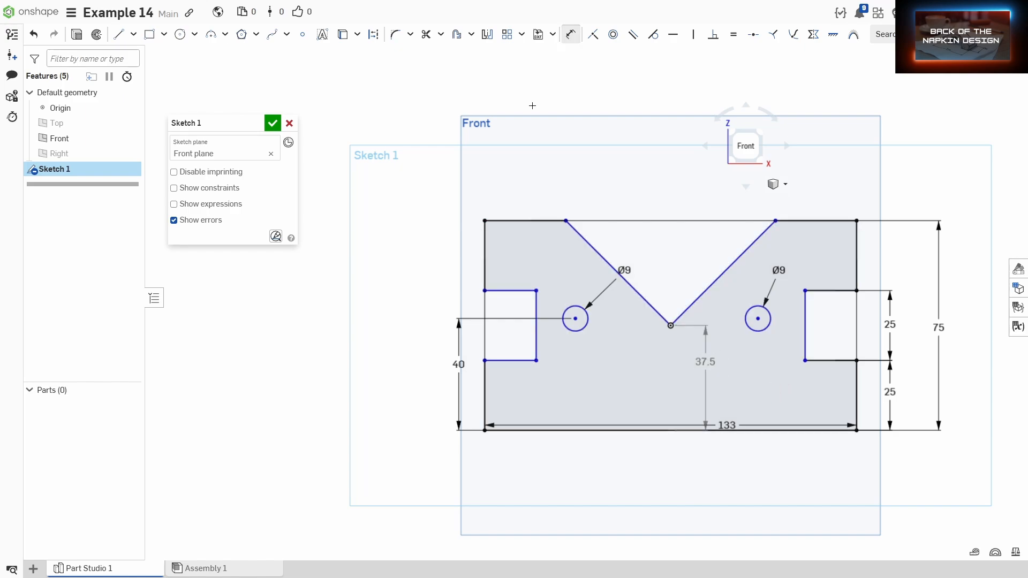
Step: Set the horizontal distance between the V groove's lowest point and the left hole's centre to 35 mm
{"action": "key", "text": "d"}
{"action": "left_click", "coordinate": [670, 326]}
{"action": "left_click", "coordinate": [575, 318]}
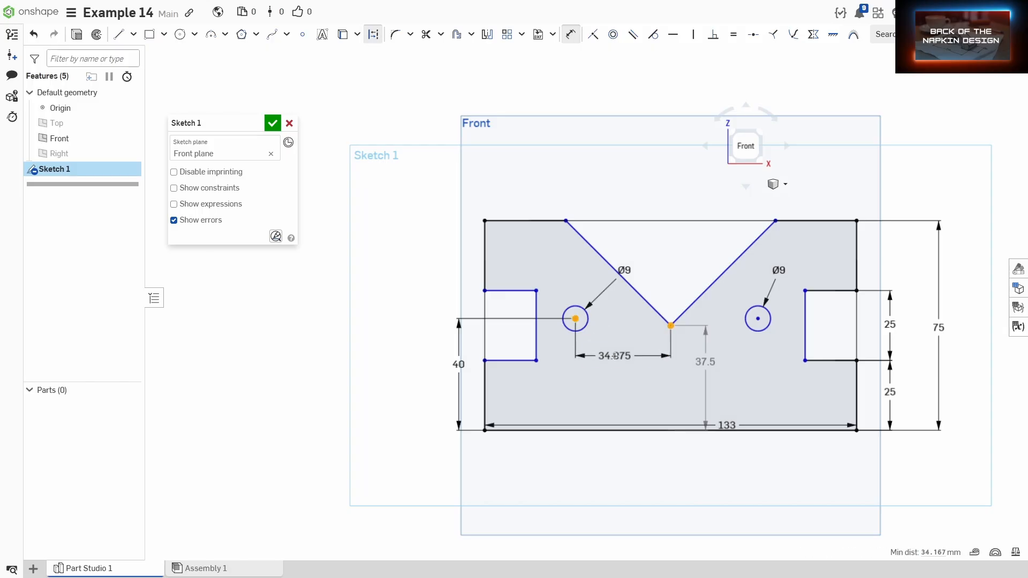
{"action": "left_click", "coordinate": [615, 356]}
{"action": "type", "text": "35"}
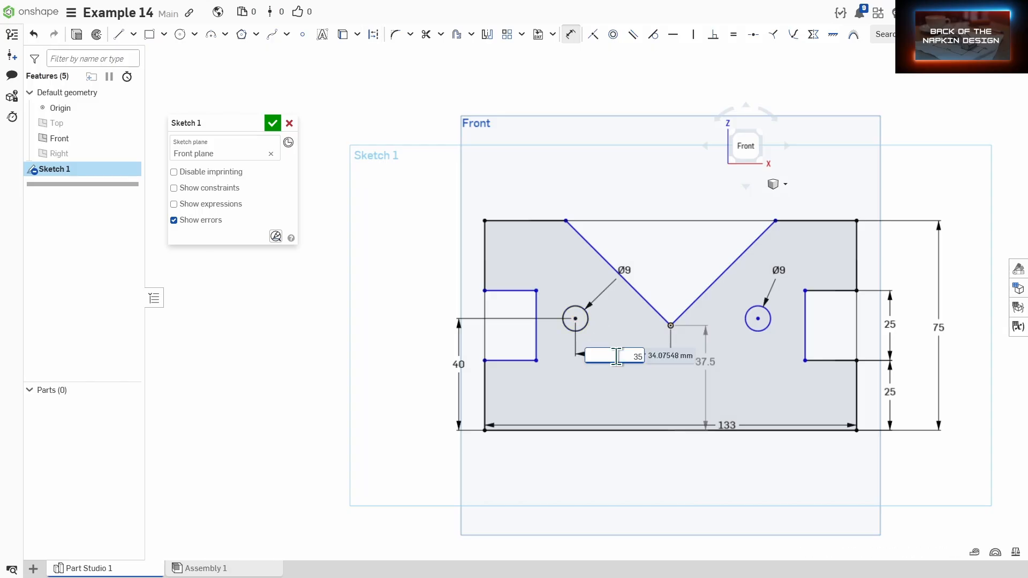
{"action": "key", "text": "Return"}
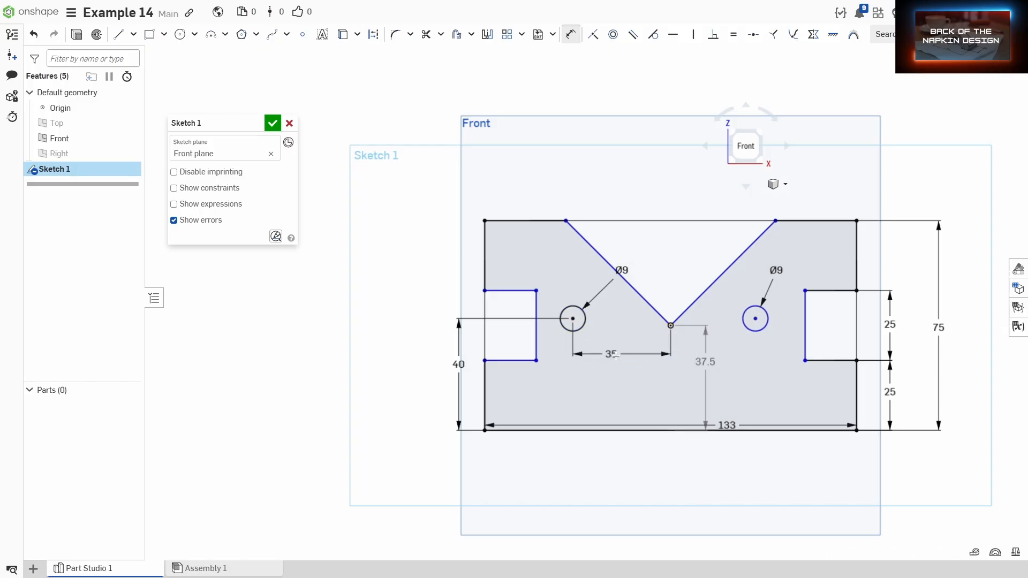
Step: Set the horizontal distance between the V groove's lowest point and the right hole's centre to 35 mm
{"action": "left_click", "coordinate": [671, 325]}
{"action": "left_click", "coordinate": [755, 319]}
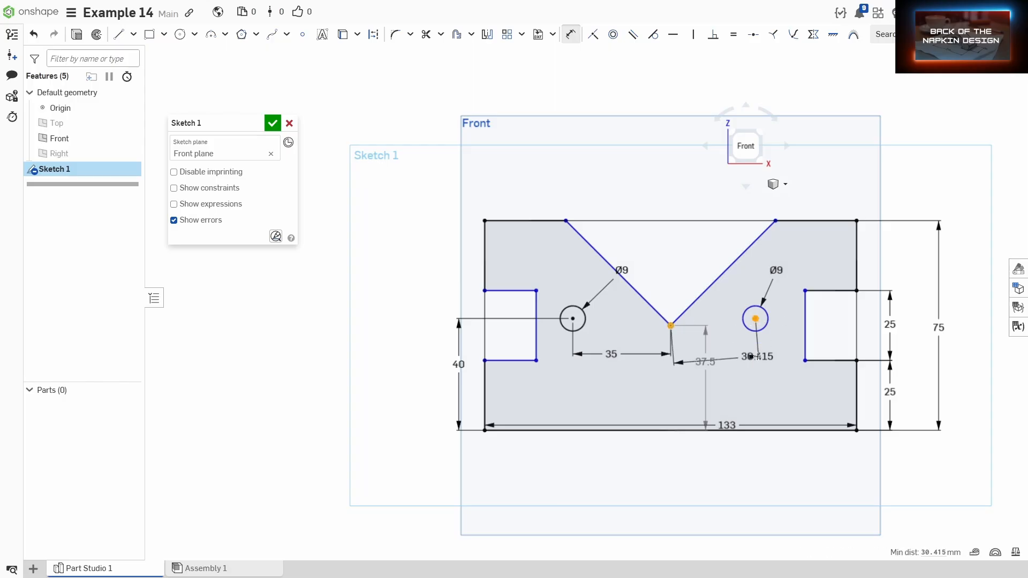
{"action": "left_click", "coordinate": [744, 388]}
{"action": "type", "text": "35"}
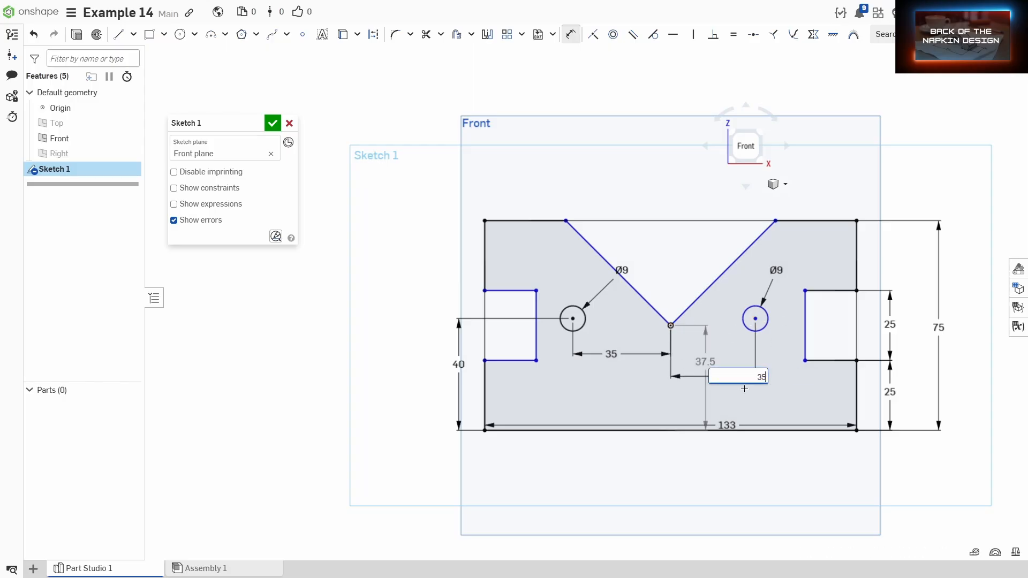
{"action": "key", "text": "Return"}
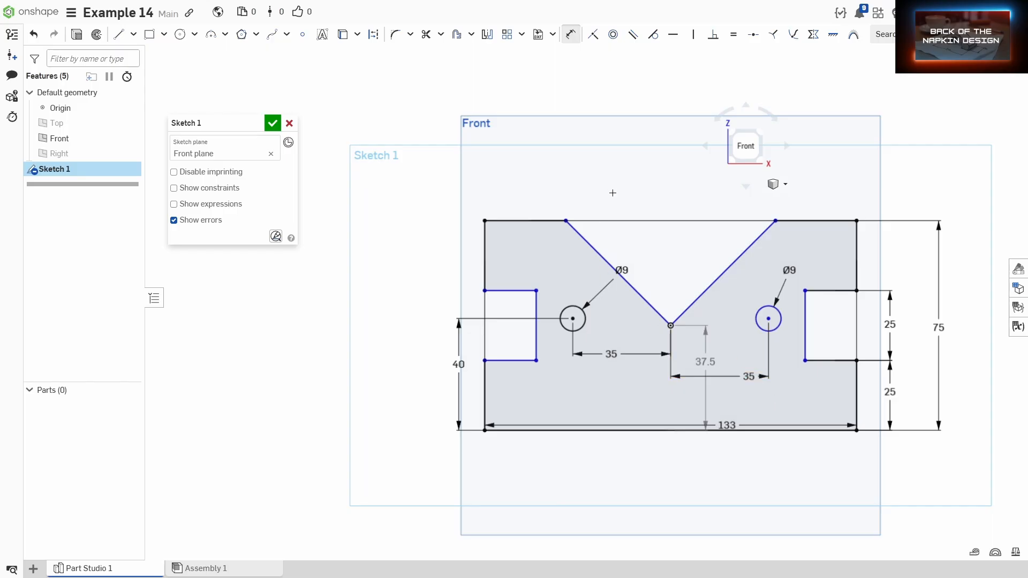
{"action": "key", "text": "Escape"}
Step: Draw a circle centred on the V groove's lowest point and set its diameter to 5 mm
{"action": "scroll", "coordinate": [669, 326], "scroll_direction": "up", "scroll_amount": 5}
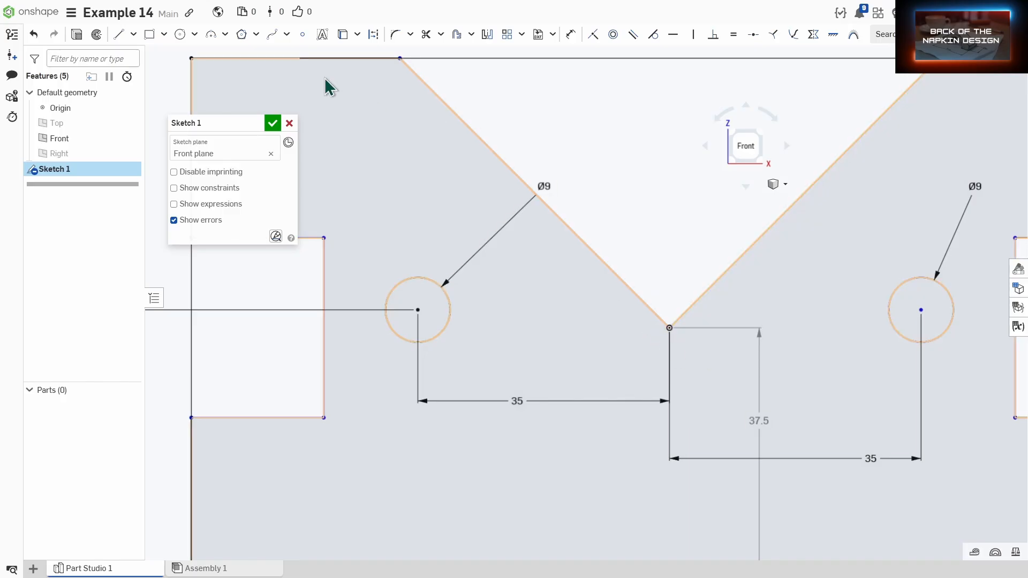
{"action": "left_click", "coordinate": [179, 34]}
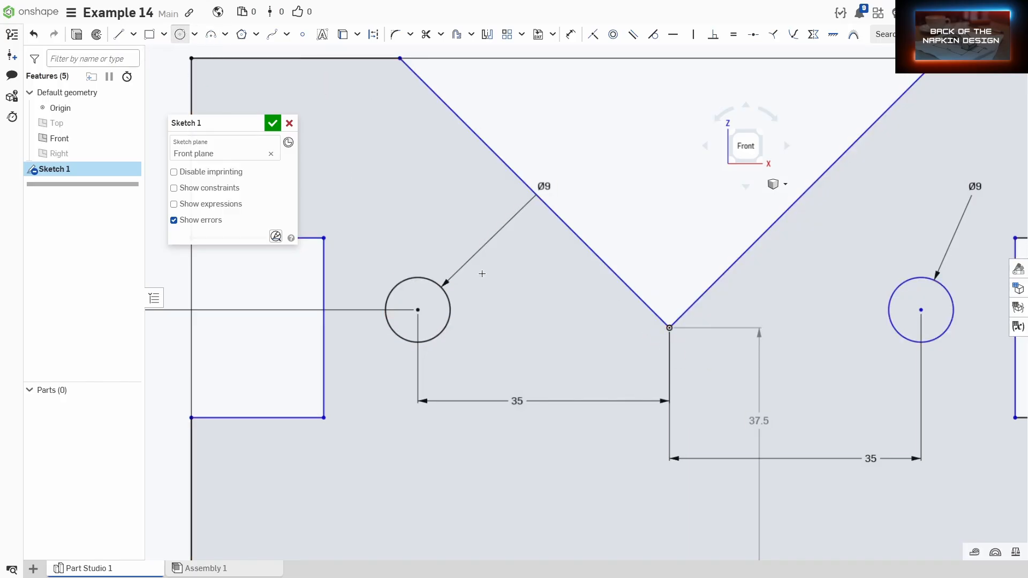
{"action": "left_click", "coordinate": [669, 328]}
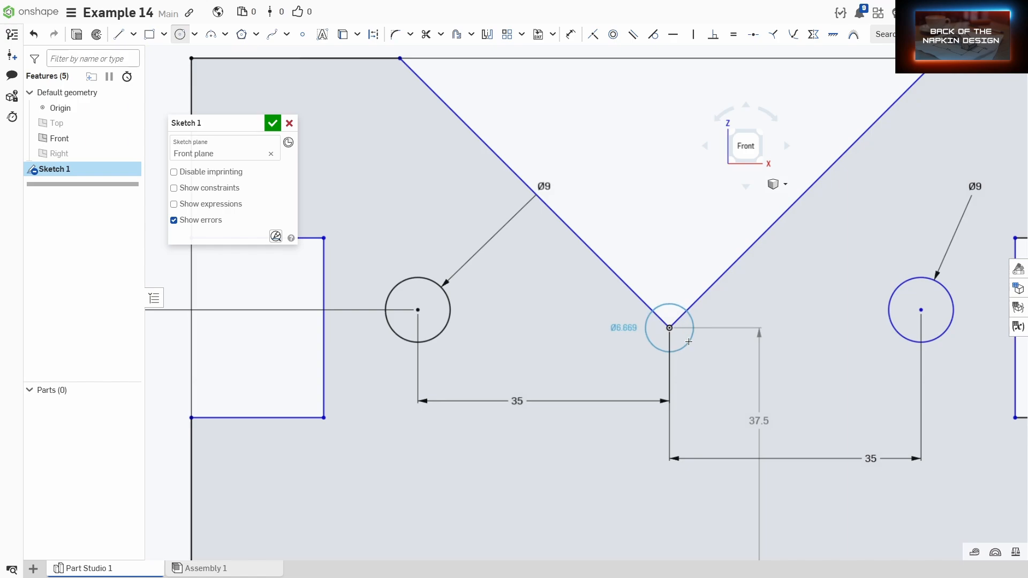
{"action": "left_click", "coordinate": [689, 341]}
{"action": "key", "text": "d"}
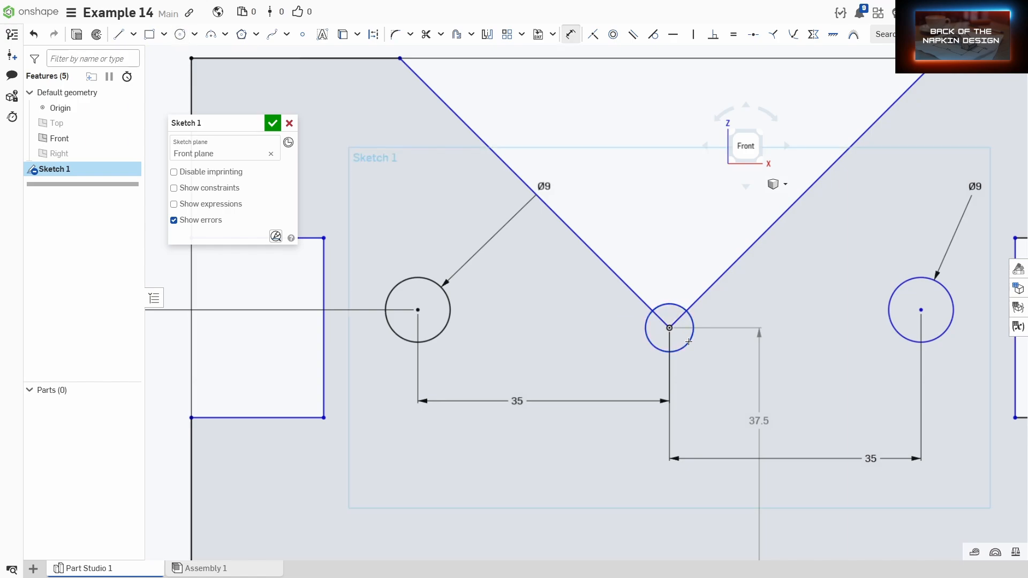
{"action": "left_click", "coordinate": [690, 318]}
{"action": "left_click", "coordinate": [738, 302]}
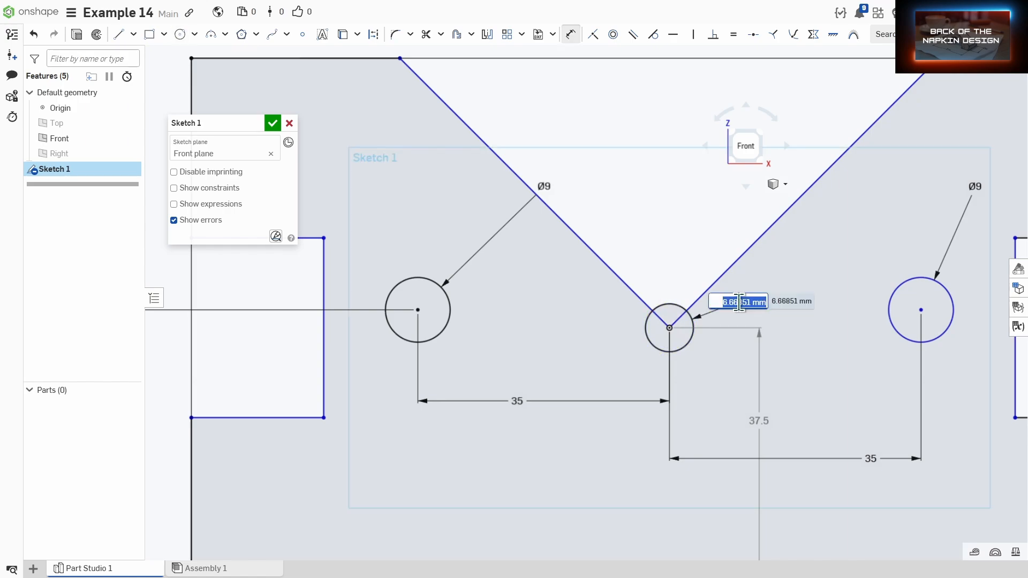
{"action": "type", "text": "5"}
{"action": "key", "text": "Return"}
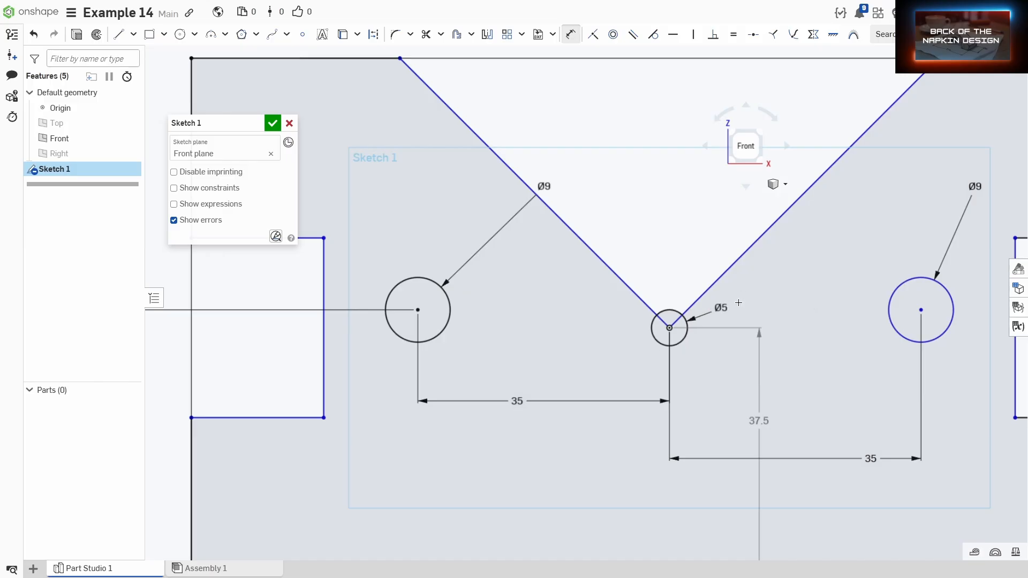
Step: Trim the V lines inside the 5 mm circle and the circle's upper arc between them
{"action": "key", "text": "m"}
{"action": "scroll", "coordinate": [699, 338], "scroll_direction": "up", "scroll_amount": 4}
{"action": "left_click", "coordinate": [639, 287]}
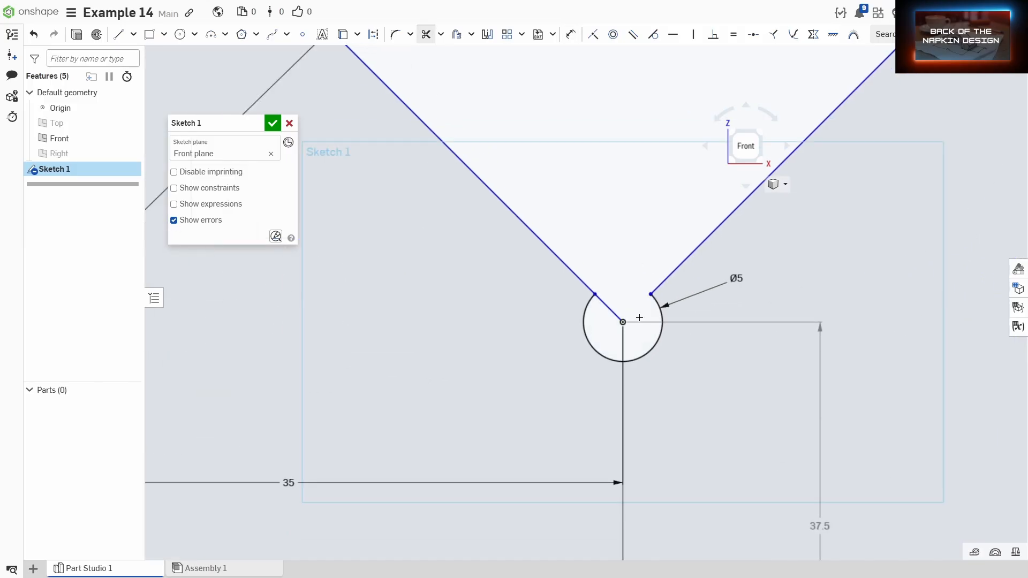
{"action": "left_click", "coordinate": [614, 306]}
Step: Draw vertical lines upward from the 5 mm arc's left and right extremes, about 4.5 mm and 5 mm long
{"action": "key", "text": "l"}
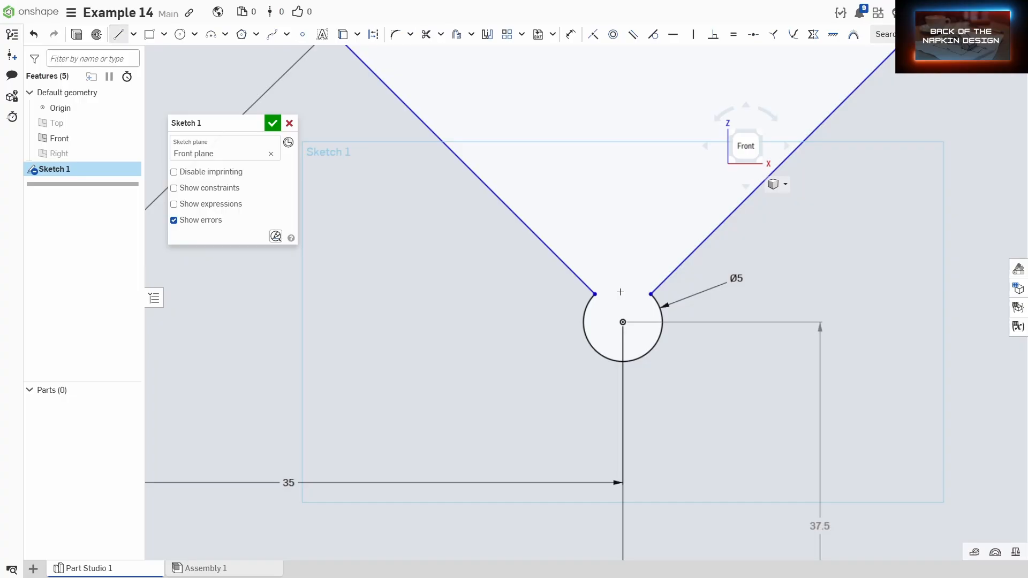
{"action": "left_click", "coordinate": [584, 321]}
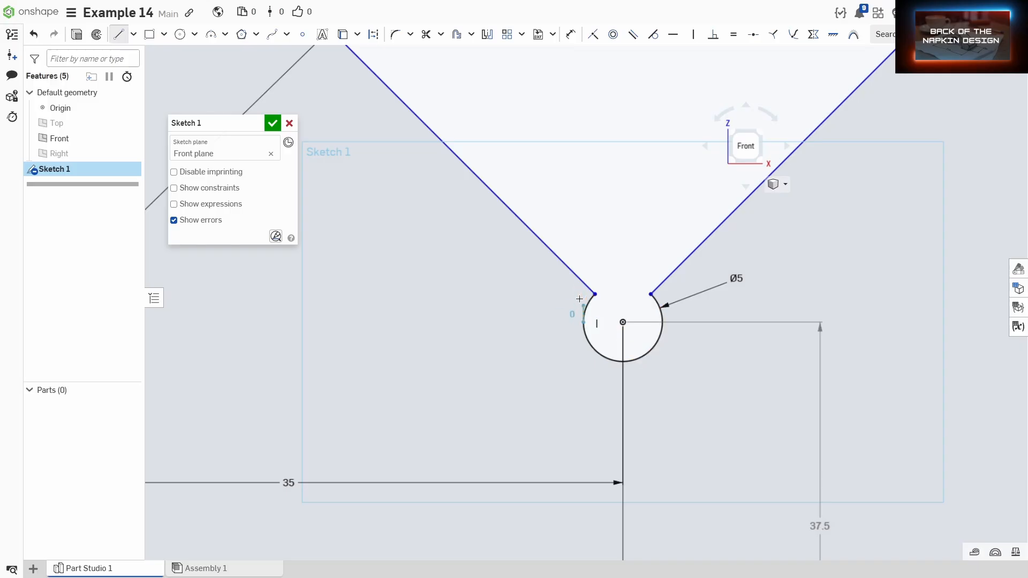
{"action": "left_click", "coordinate": [582, 251]}
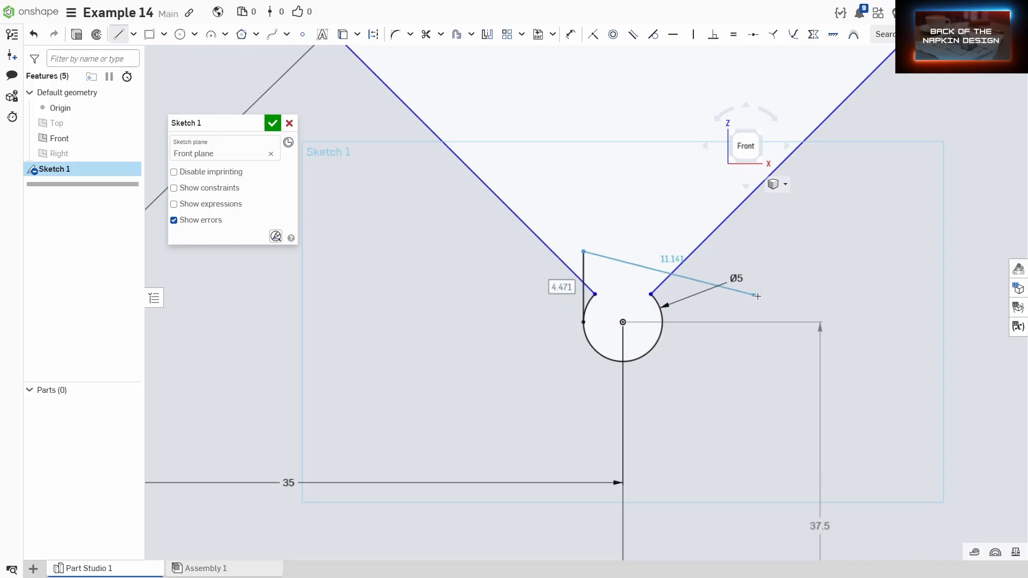
{"action": "key", "text": "Escape"}
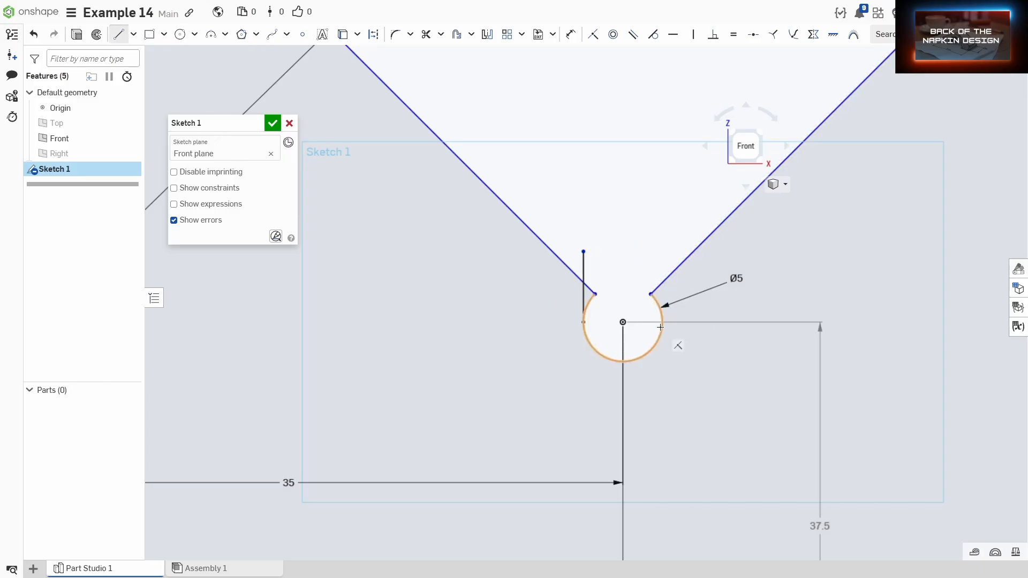
{"action": "left_click", "coordinate": [623, 322]}
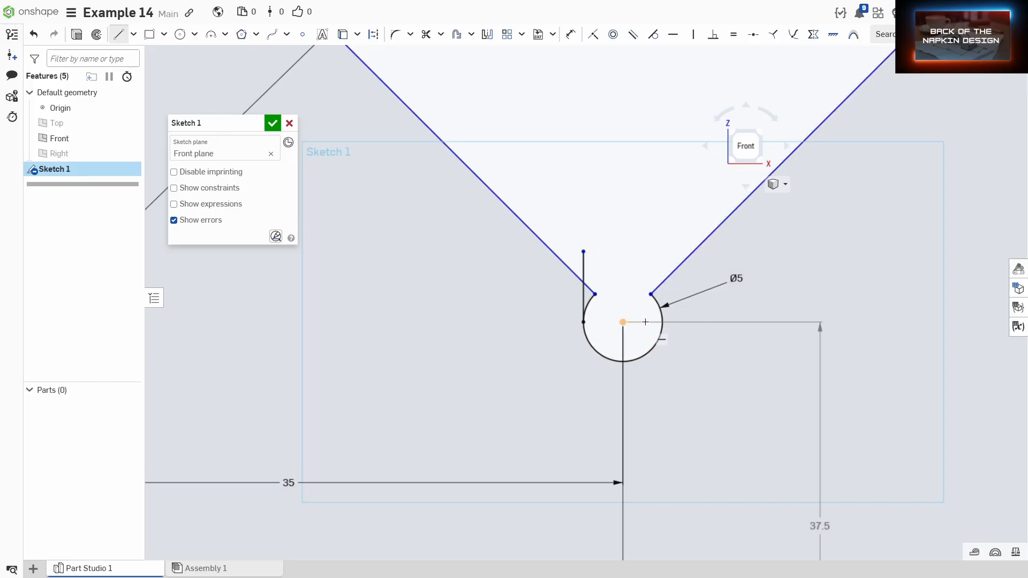
{"action": "left_click", "coordinate": [661, 323]}
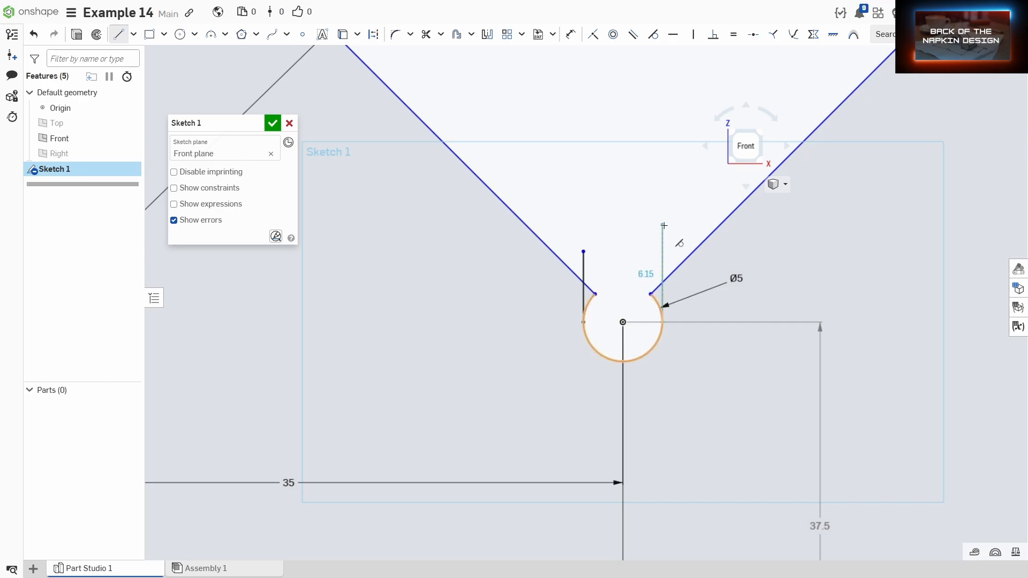
{"action": "left_click", "coordinate": [662, 243]}
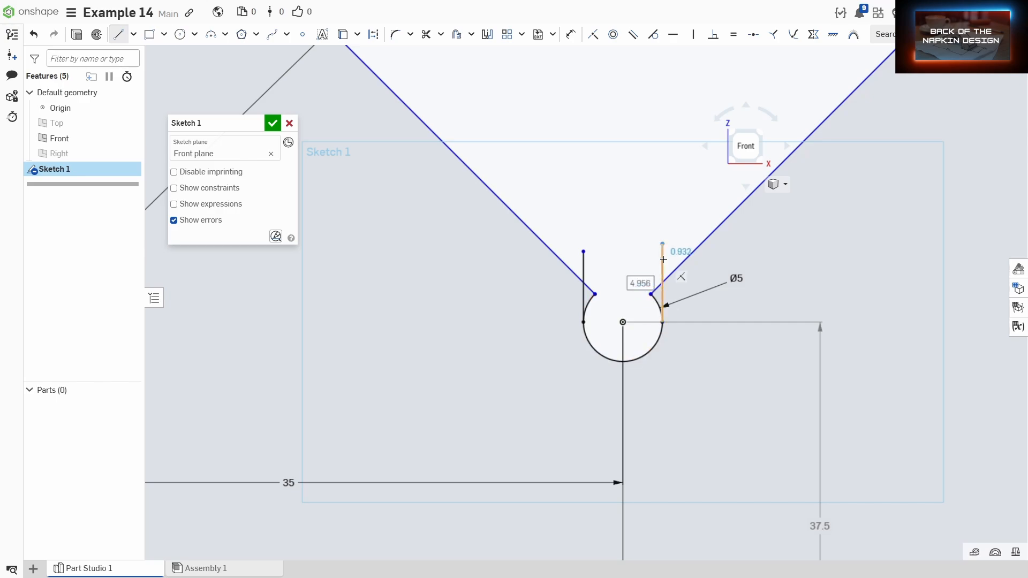
{"action": "key", "text": "Escape"}
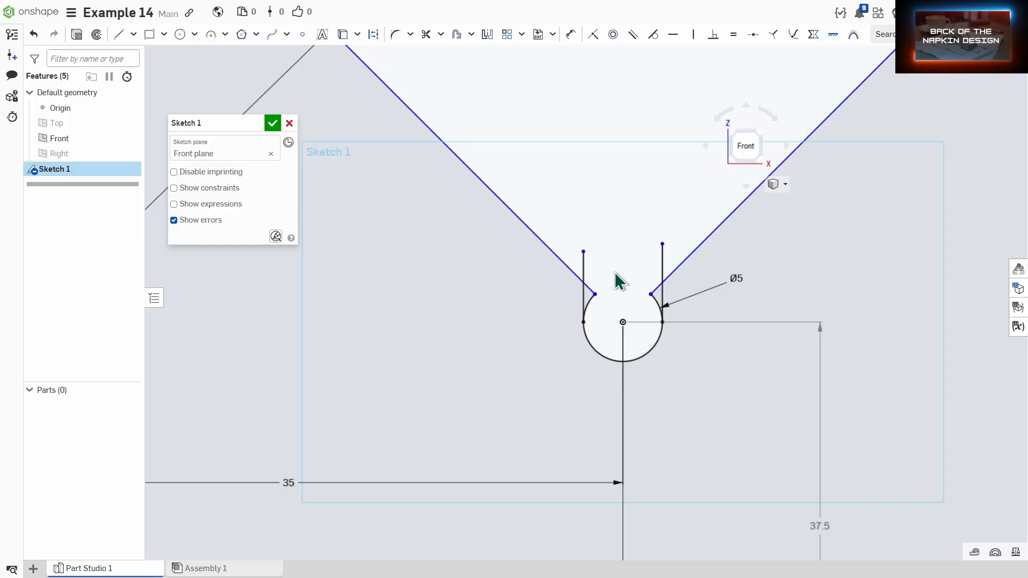
Step: Trim the excess line ends and arc pieces where the vertical lines cross the V groove's sides, and finish the sketch
{"action": "key", "text": "m"}
{"action": "mouse_move", "coordinate": [575, 253]}
{"action": "left_mouse_down"}
{"action": "mouse_move", "coordinate": [595, 273]}
{"action": "mouse_move", "coordinate": [598, 312]}
{"action": "left_mouse_up"}
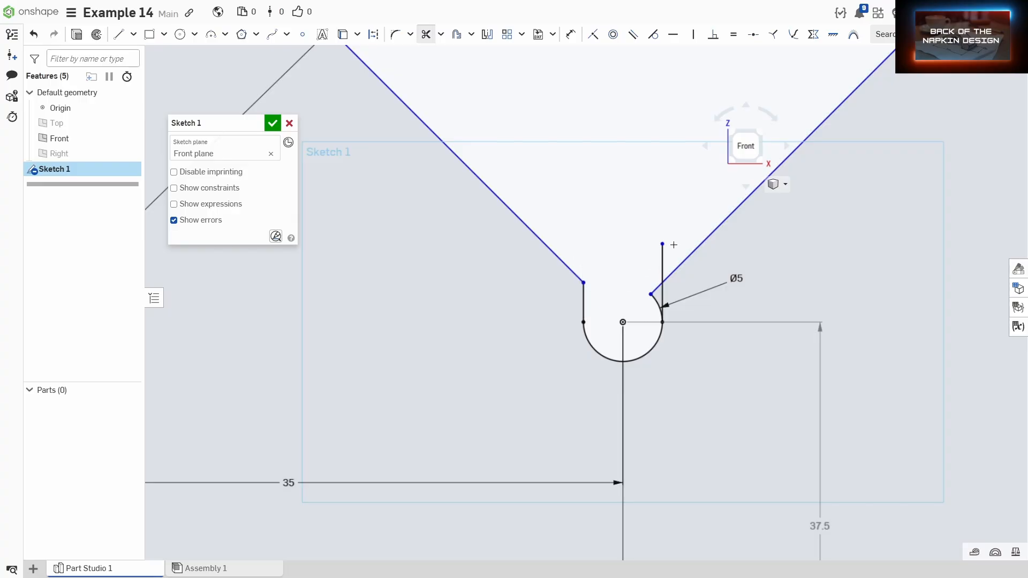
{"action": "mouse_move", "coordinate": [674, 245]}
{"action": "left_mouse_down"}
{"action": "mouse_move", "coordinate": [650, 265]}
{"action": "mouse_move", "coordinate": [654, 292]}
{"action": "left_mouse_up"}
{"action": "scroll", "coordinate": [595, 296], "scroll_direction": "down", "scroll_amount": 2}
{"action": "scroll", "coordinate": [588, 317], "scroll_direction": "down", "scroll_amount": 5}
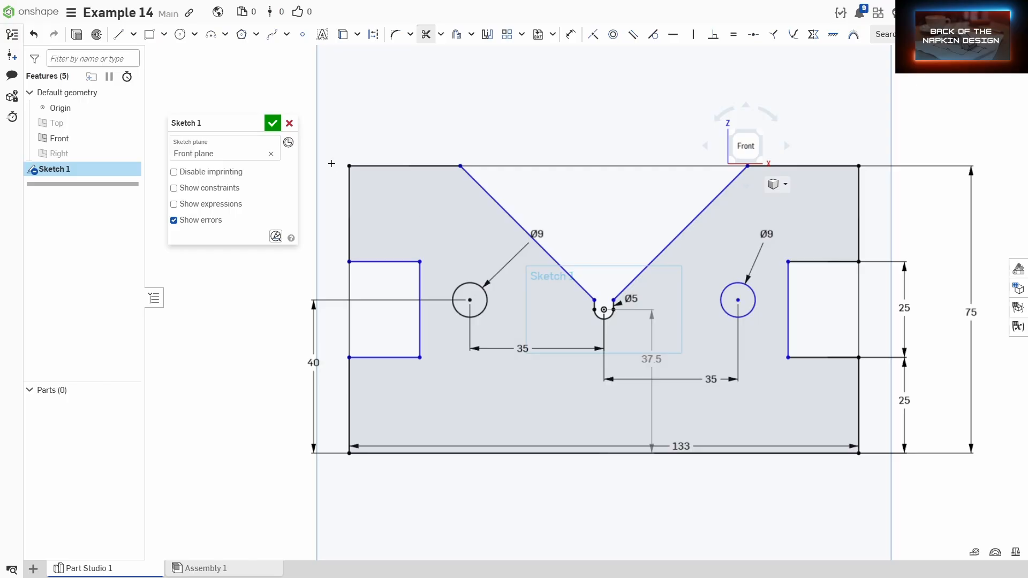
{"action": "left_click", "coordinate": [273, 124]}
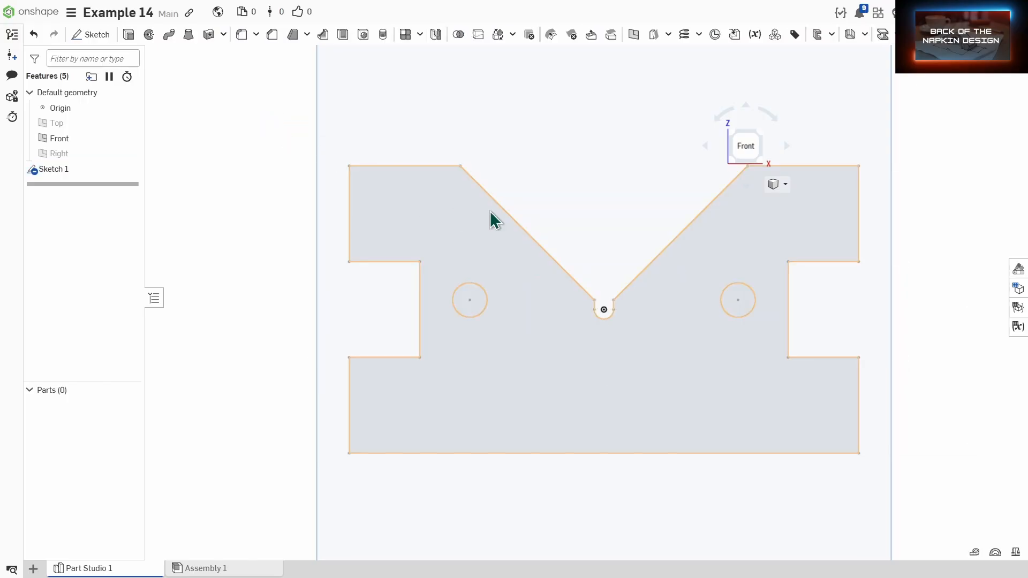
Step: Extrude the V-block profile 86 mm as a new solid, reversing the default direction so it extends behind the sketch plane
{"action": "scroll", "coordinate": [493, 220], "scroll_direction": "down", "scroll_amount": 2}
{"action": "mouse_move", "coordinate": [594, 229]}
{"action": "right_mouse_down"}
{"action": "mouse_move", "coordinate": [608, 239]}
{"action": "mouse_move", "coordinate": [560, 268]}
{"action": "mouse_move", "coordinate": [565, 254]}
{"action": "right_mouse_up"}
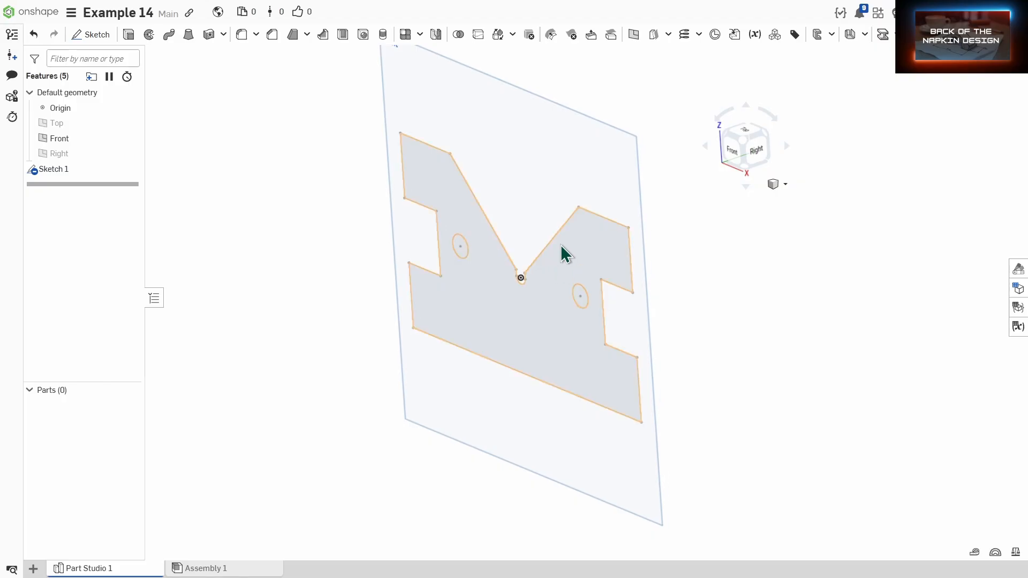
{"action": "left_click", "coordinate": [129, 35]}
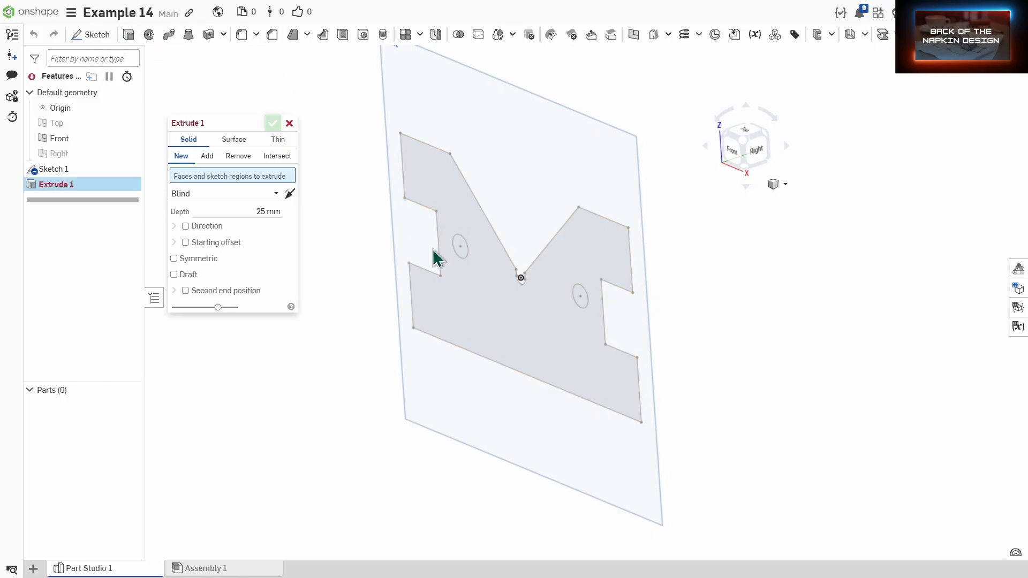
{"action": "left_click", "coordinate": [475, 277]}
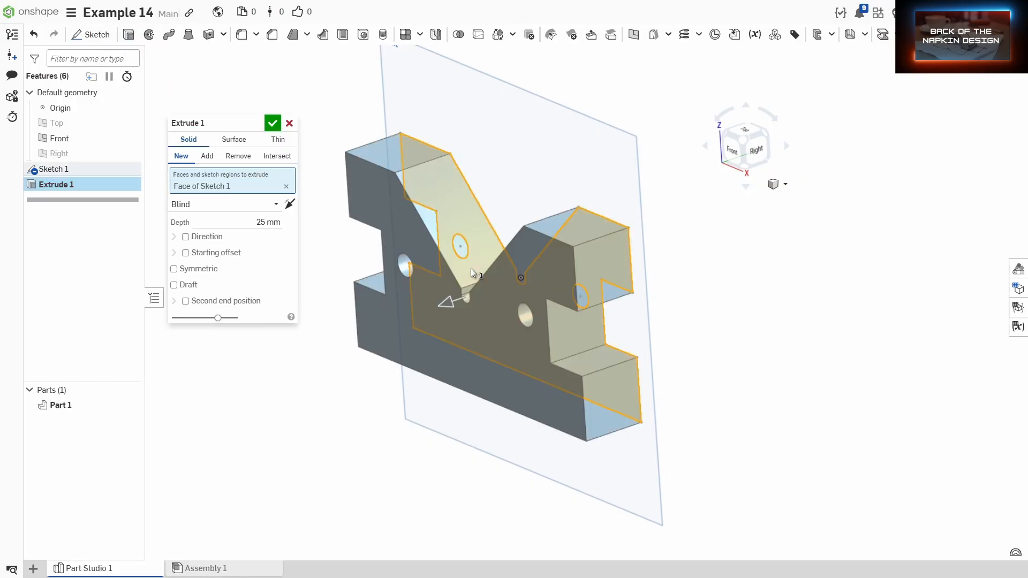
{"action": "left_click", "coordinate": [289, 204]}
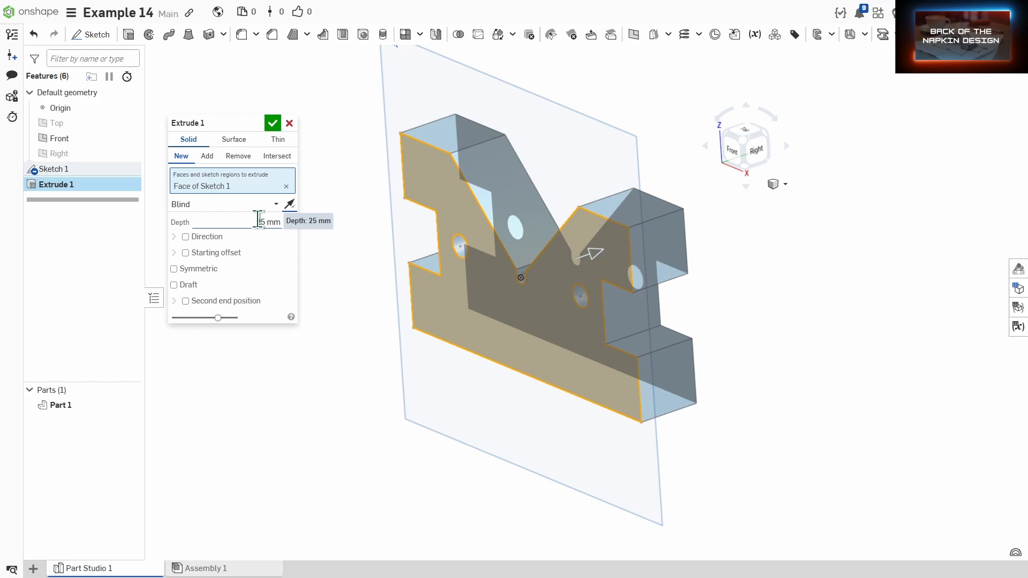
{"action": "left_click", "coordinate": [258, 220]}
{"action": "type", "text": "86"}
{"action": "key", "text": "Return"}
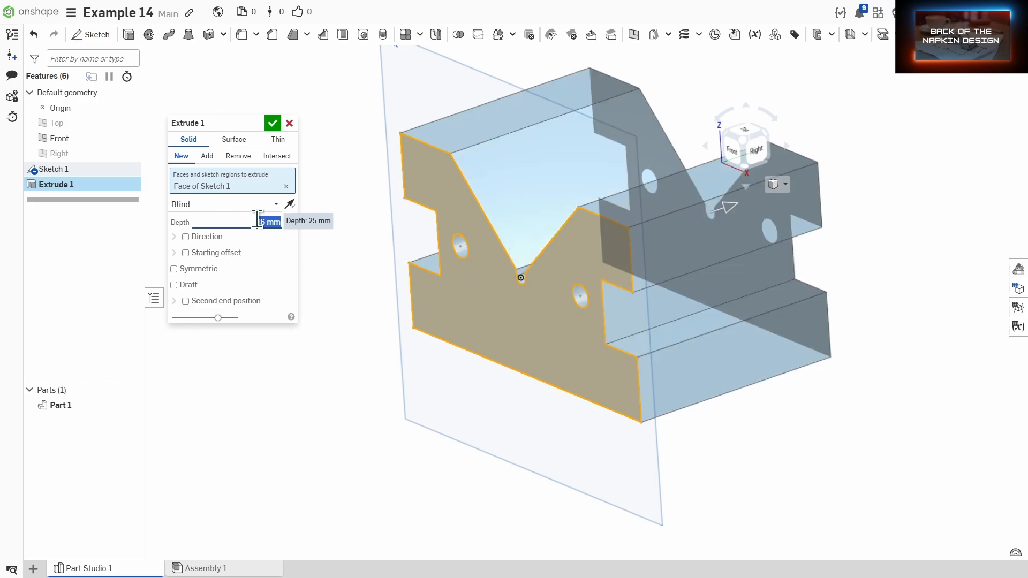
{"action": "left_click", "coordinate": [272, 124]}
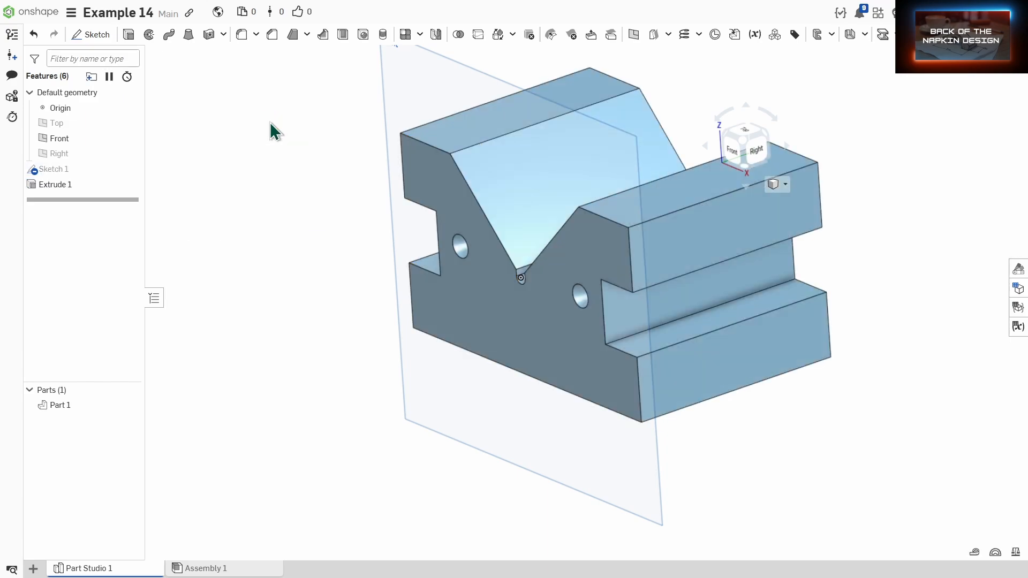
Step: Start a new sketch on the flat top face to the left of the V groove
{"action": "right_click_drag", "start_coordinate": [456, 288], "coordinate": [508, 311]}
{"action": "middle_click_drag", "start_coordinate": [596, 304], "coordinate": [581, 311]}
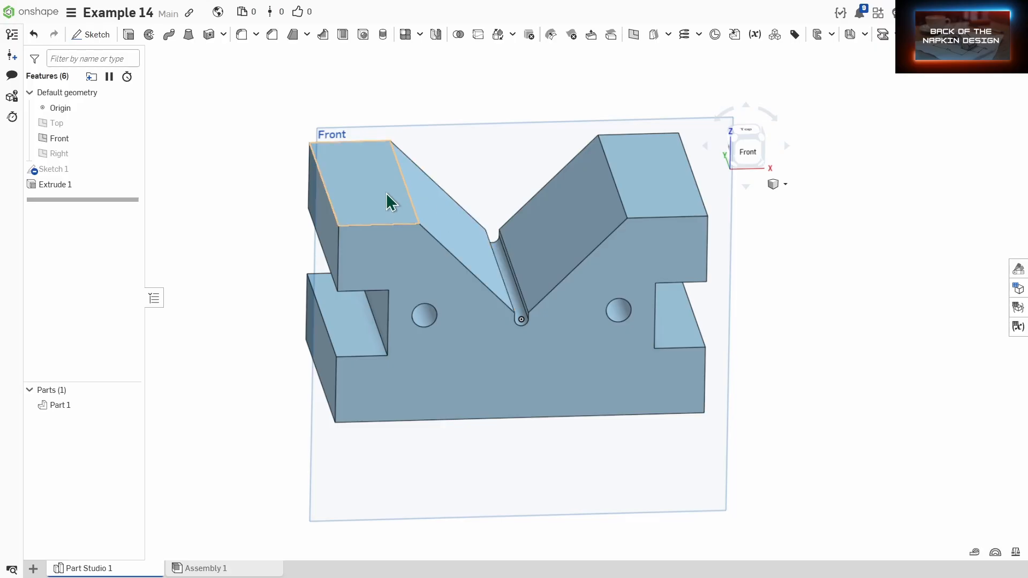
{"action": "right_click_drag", "start_coordinate": [488, 192], "coordinate": [482, 257]}
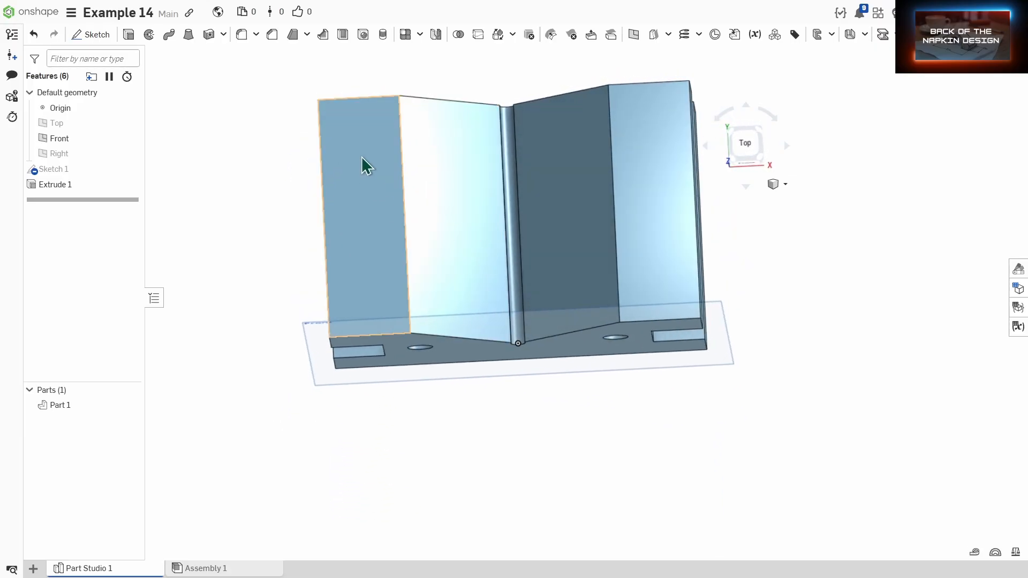
{"action": "left_click", "coordinate": [88, 35]}
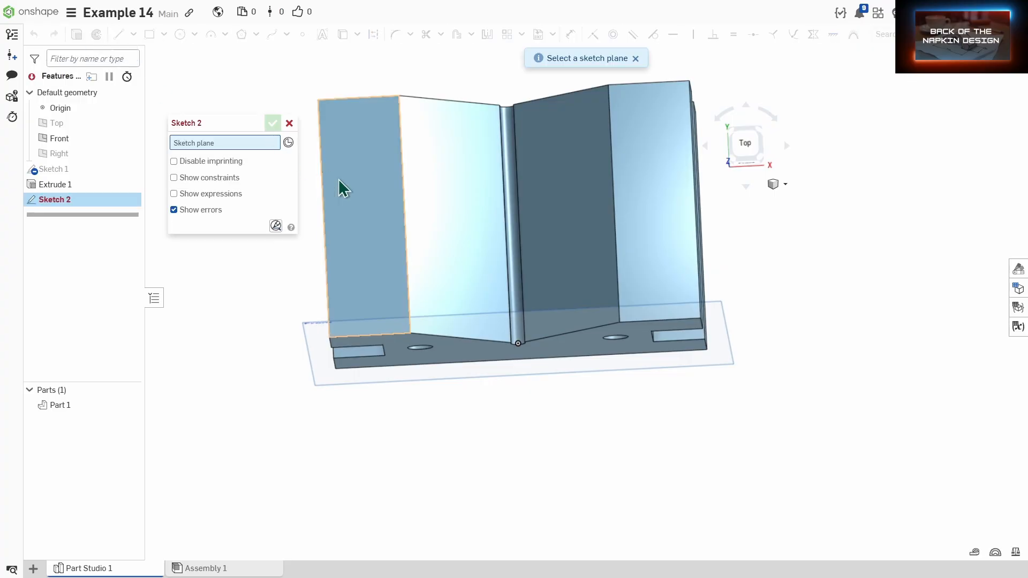
{"action": "left_click", "coordinate": [342, 188]}
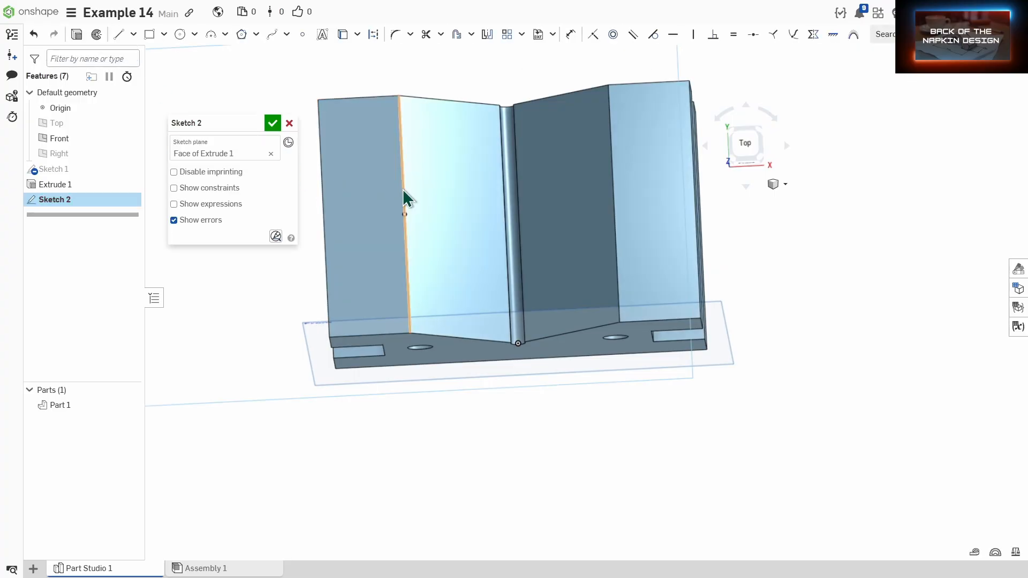
{"action": "left_click", "coordinate": [737, 140]}
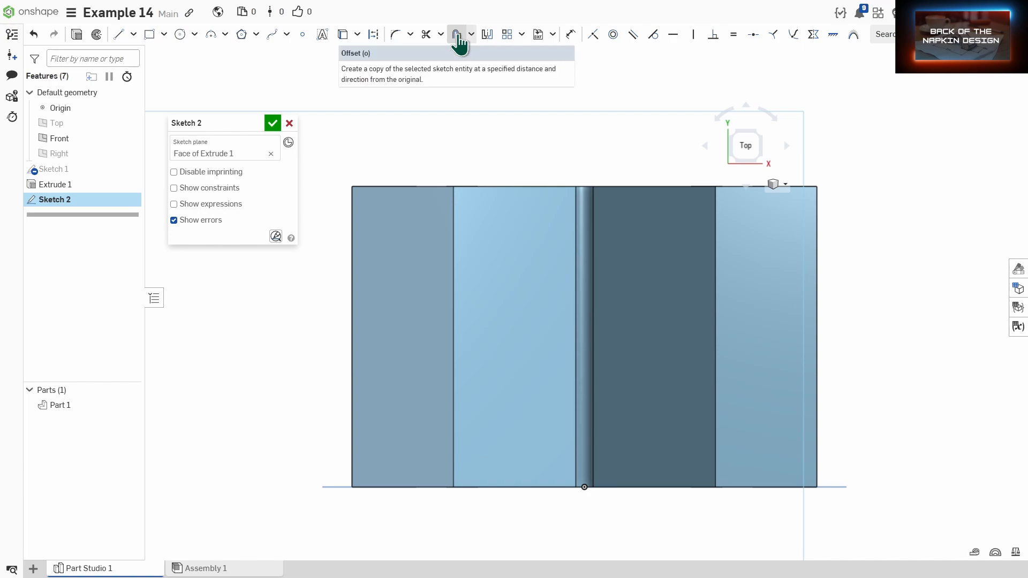
Step: Offset the left top face's outer, back and front edges inward by 10 mm as one chain
{"action": "left_click", "coordinate": [457, 34]}
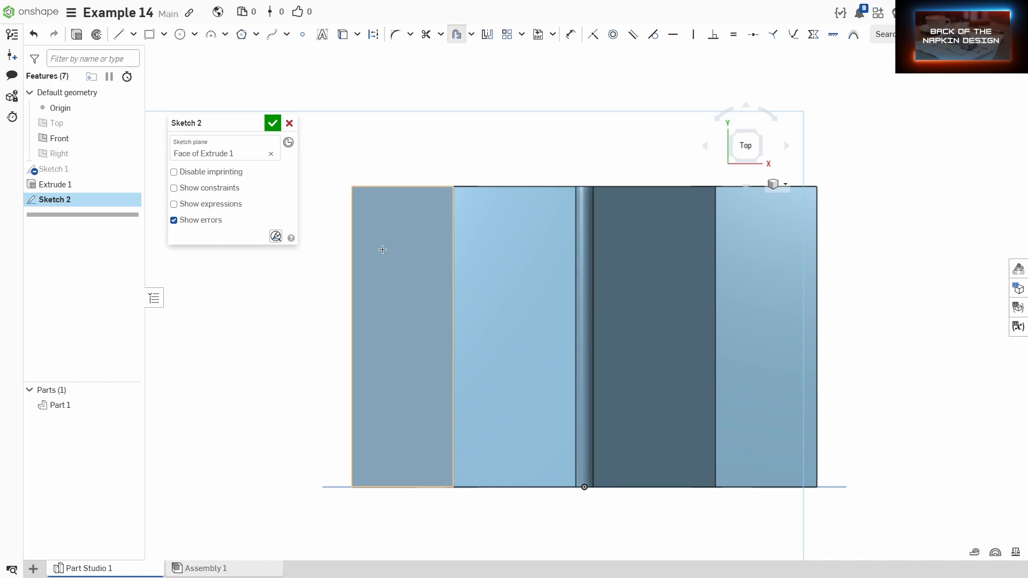
{"action": "left_click", "coordinate": [352, 224]}
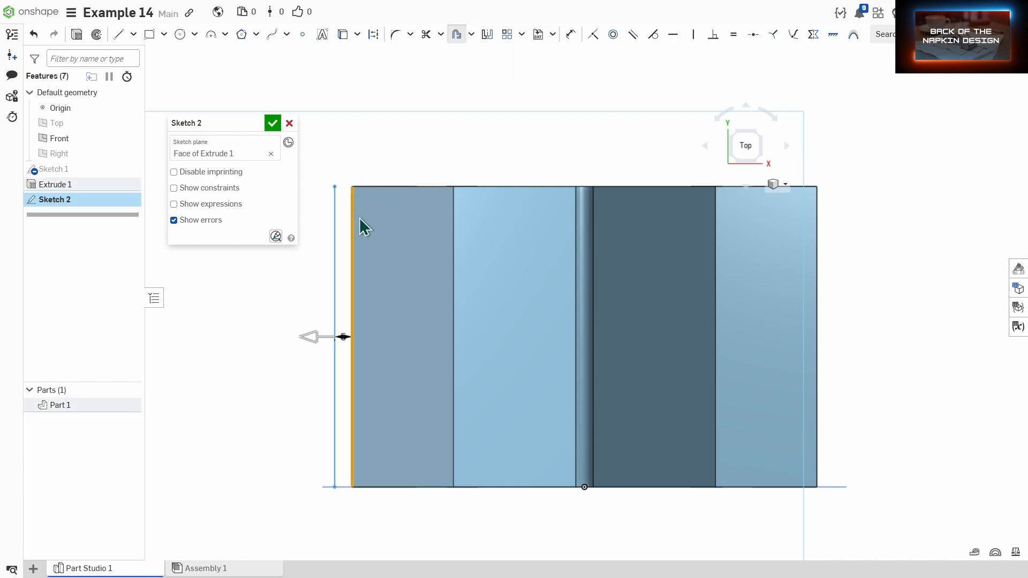
{"action": "left_click", "coordinate": [308, 337]}
{"action": "left_click", "coordinate": [361, 334]}
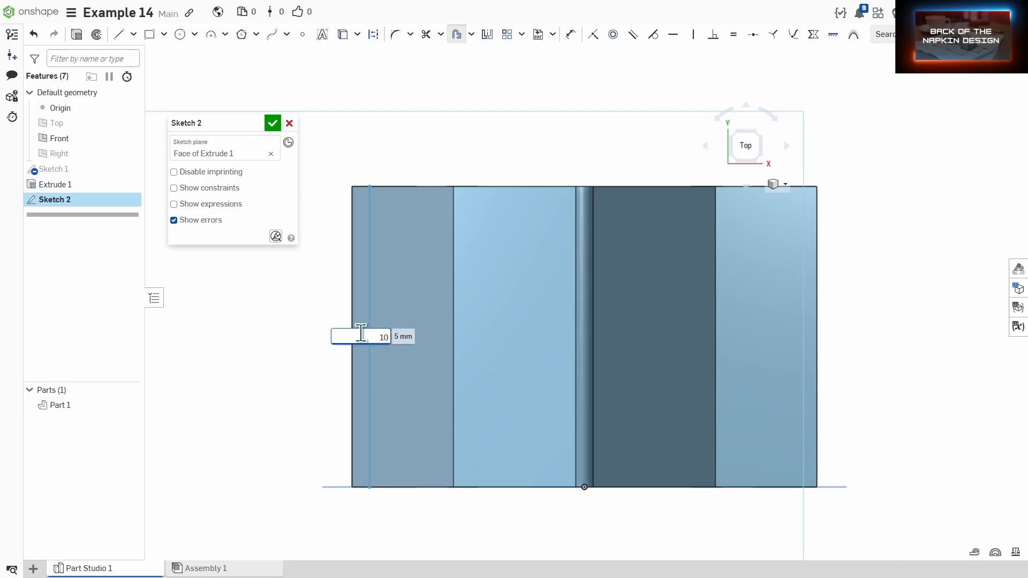
{"action": "key", "text": "Return"}
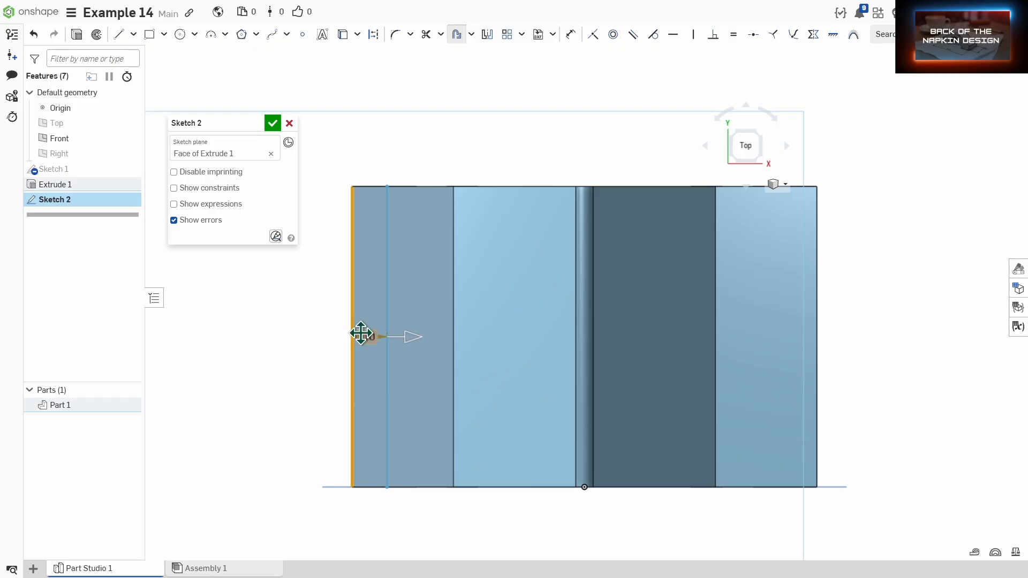
{"action": "left_click", "coordinate": [399, 192]}
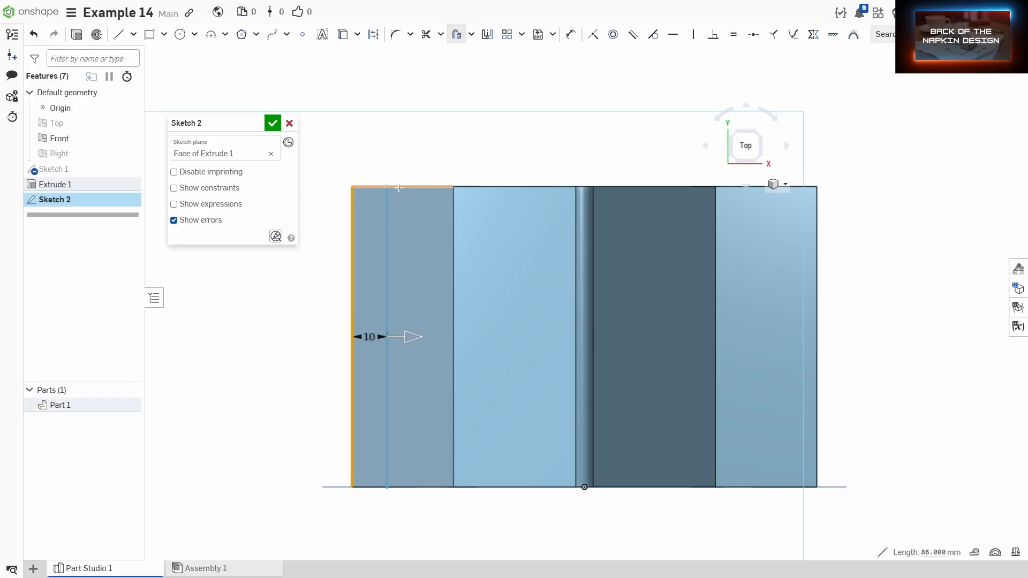
{"action": "left_click", "coordinate": [431, 486]}
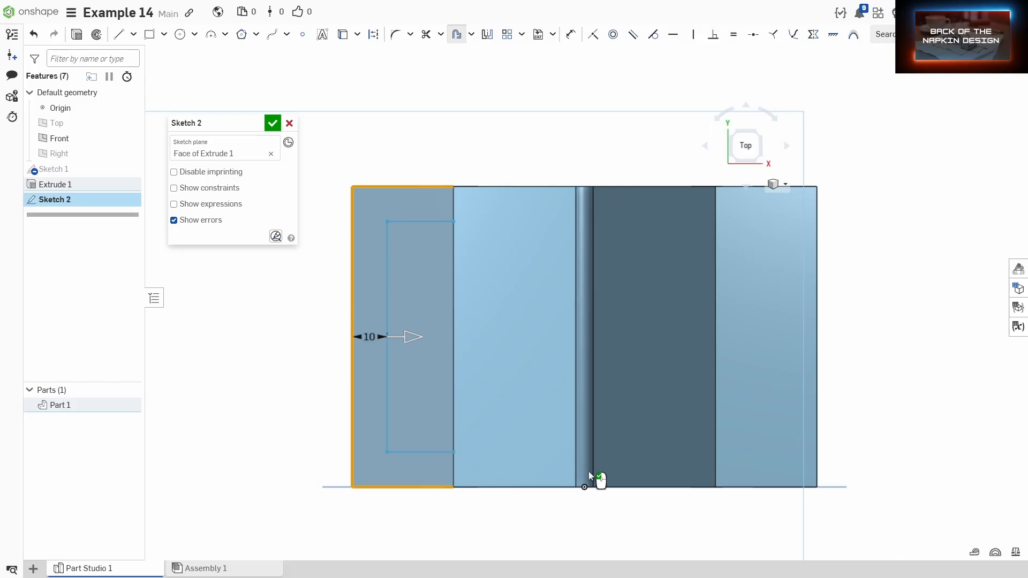
{"action": "left_click", "coordinate": [744, 487]}
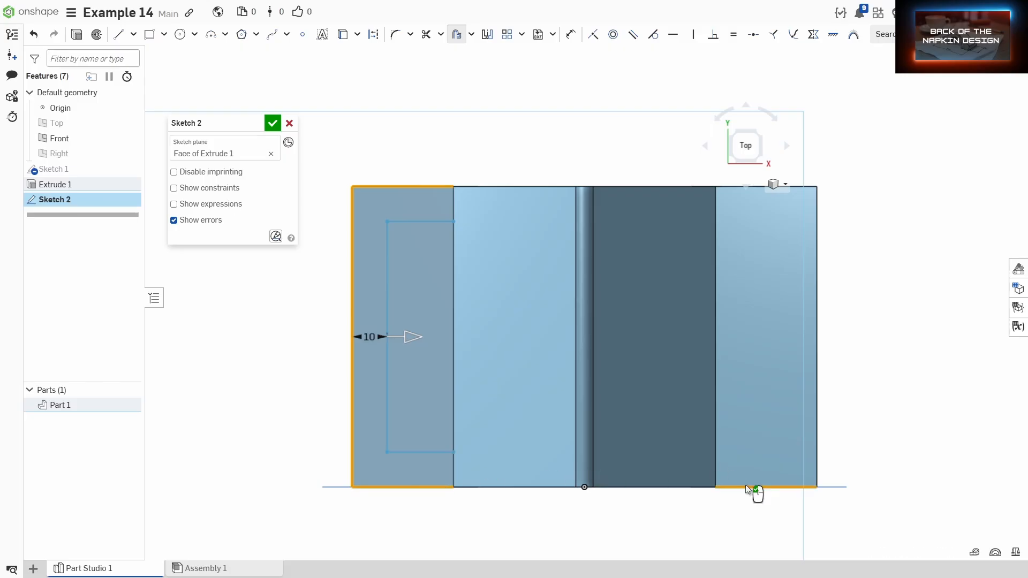
{"action": "left_click", "coordinate": [816, 471]}
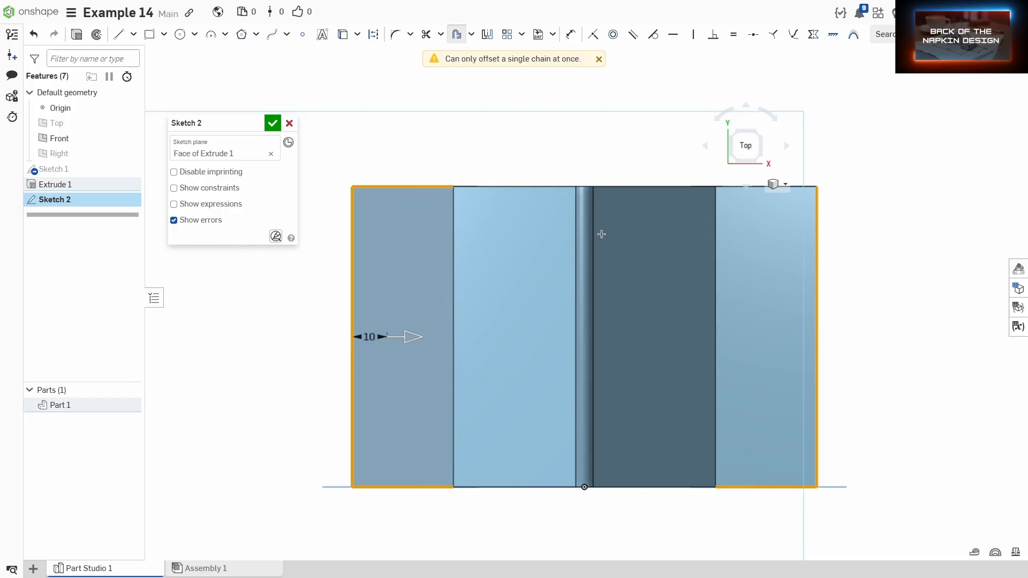
{"action": "left_click", "coordinate": [818, 373]}
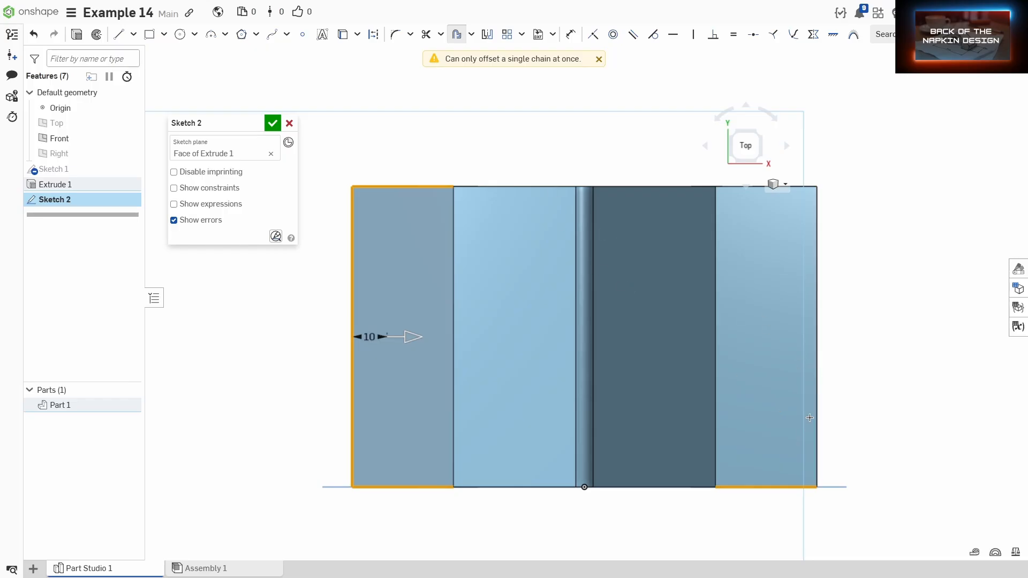
{"action": "left_click", "coordinate": [783, 486]}
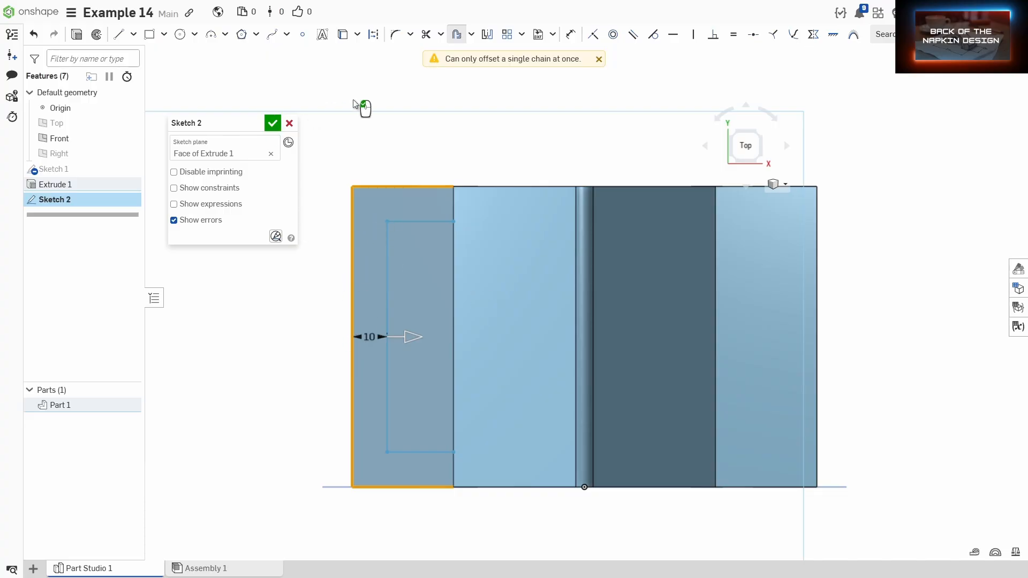
Step: Accept the left face's offset and offset the right top face's back, outer and front edges inward
{"action": "left_click", "coordinate": [377, 140]}
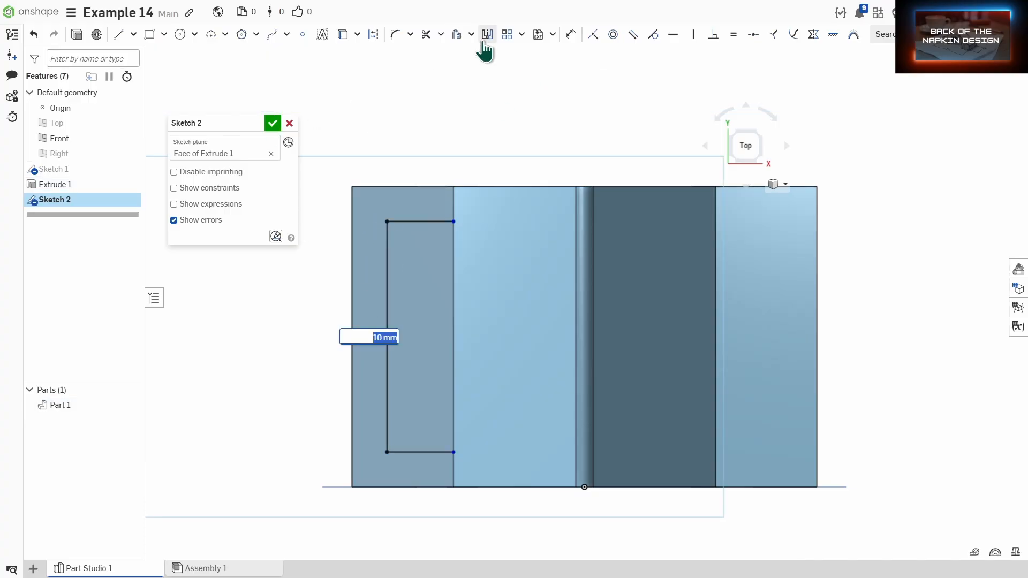
{"action": "left_click", "coordinate": [456, 35]}
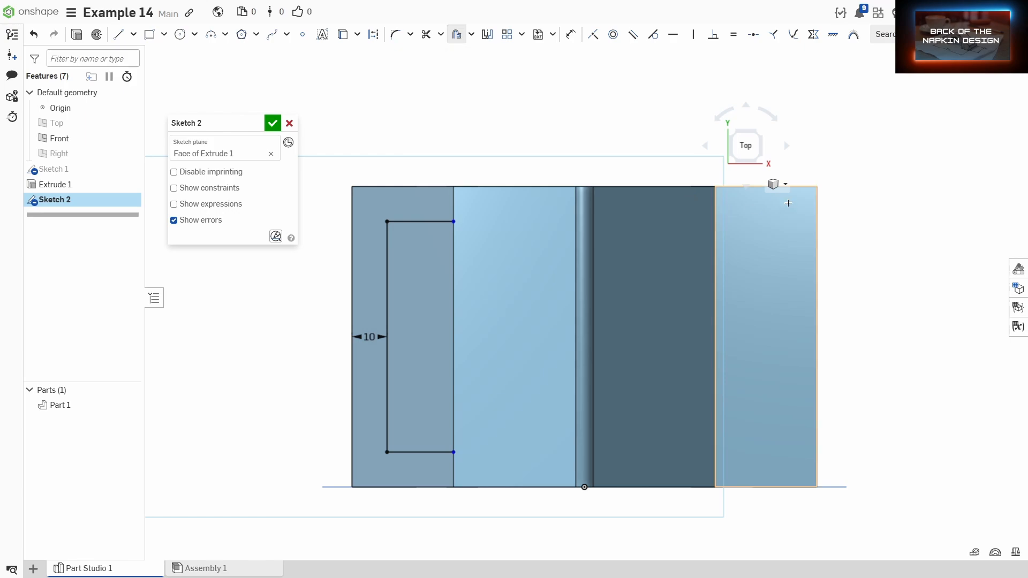
{"action": "left_click", "coordinate": [765, 187]}
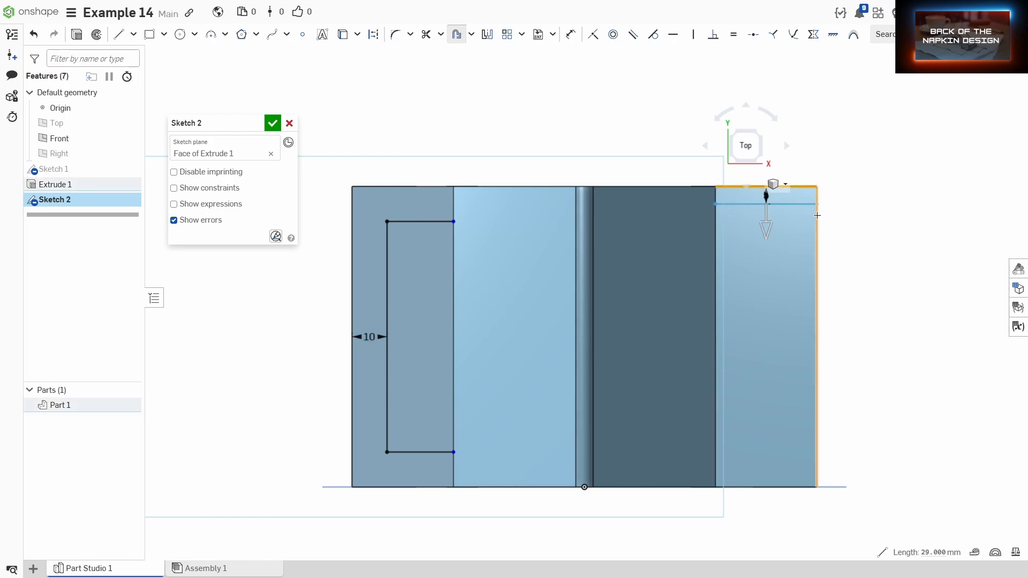
{"action": "left_click", "coordinate": [816, 215]}
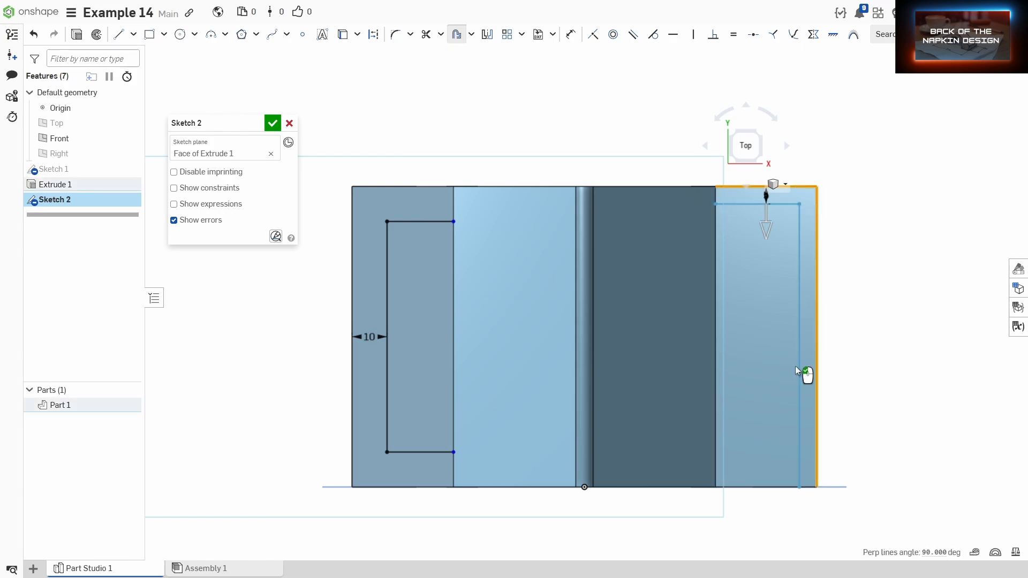
{"action": "left_click", "coordinate": [783, 485]}
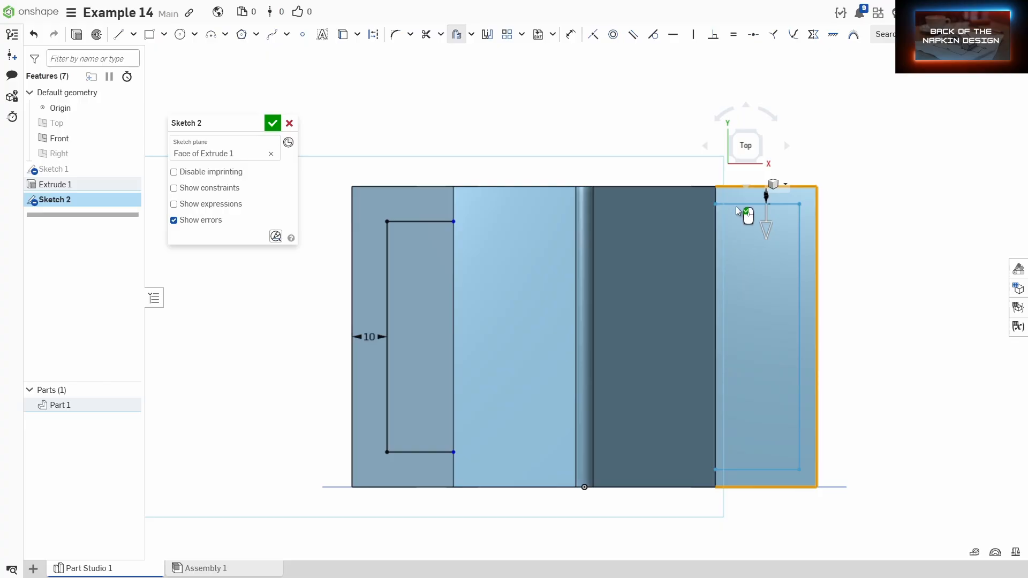
Step: Set the right face's offset distance to 10 mm and accept the offset
{"action": "scroll", "coordinate": [746, 204], "scroll_direction": "up", "scroll_amount": 5}
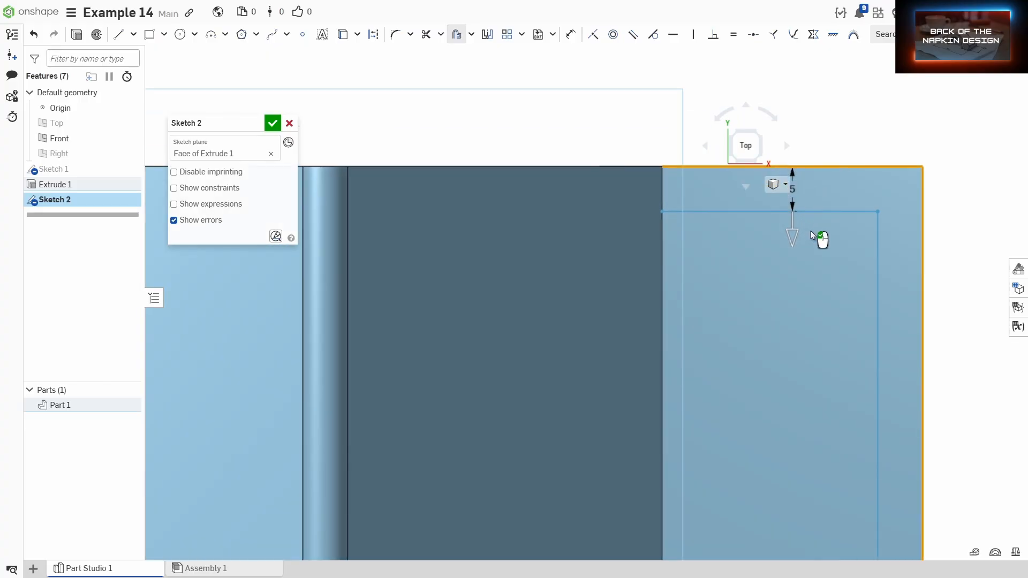
{"action": "middle_click_drag", "start_coordinate": [811, 230], "coordinate": [766, 287]}
{"action": "double_click", "coordinate": [734, 271]}
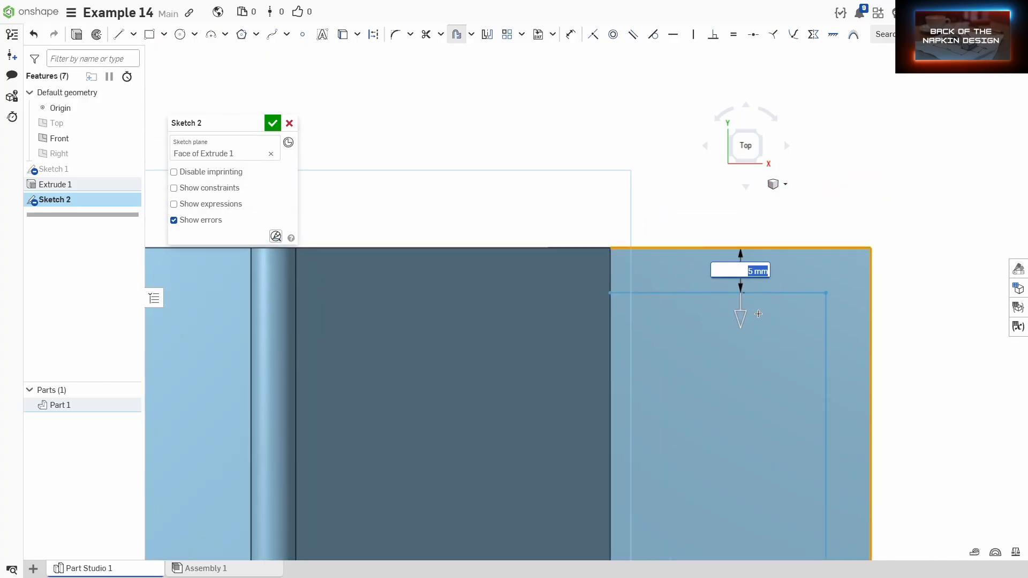
{"action": "key", "text": "Return"}
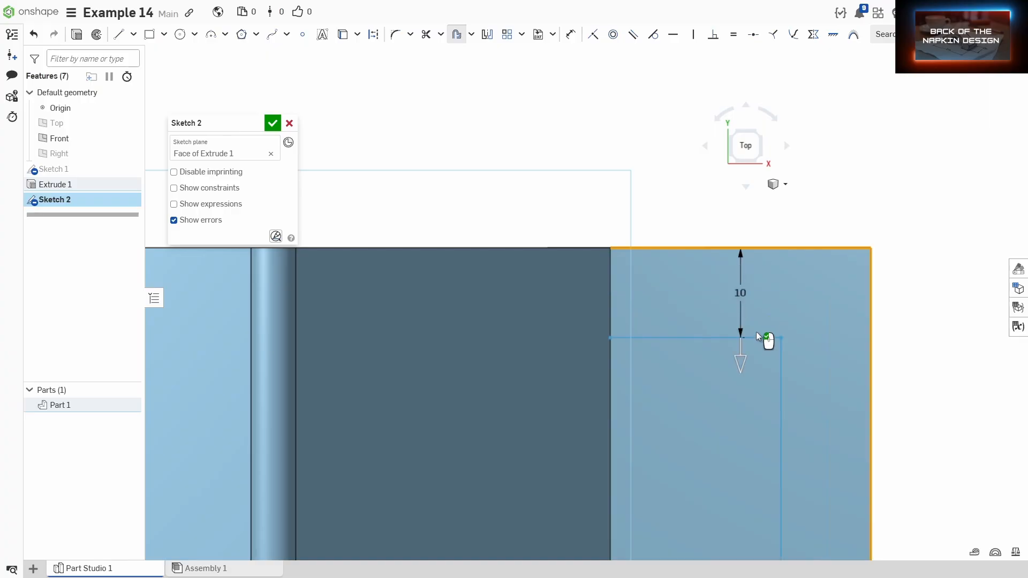
{"action": "scroll", "coordinate": [756, 332], "scroll_direction": "down", "scroll_amount": 3}
{"action": "left_click", "coordinate": [730, 225]}
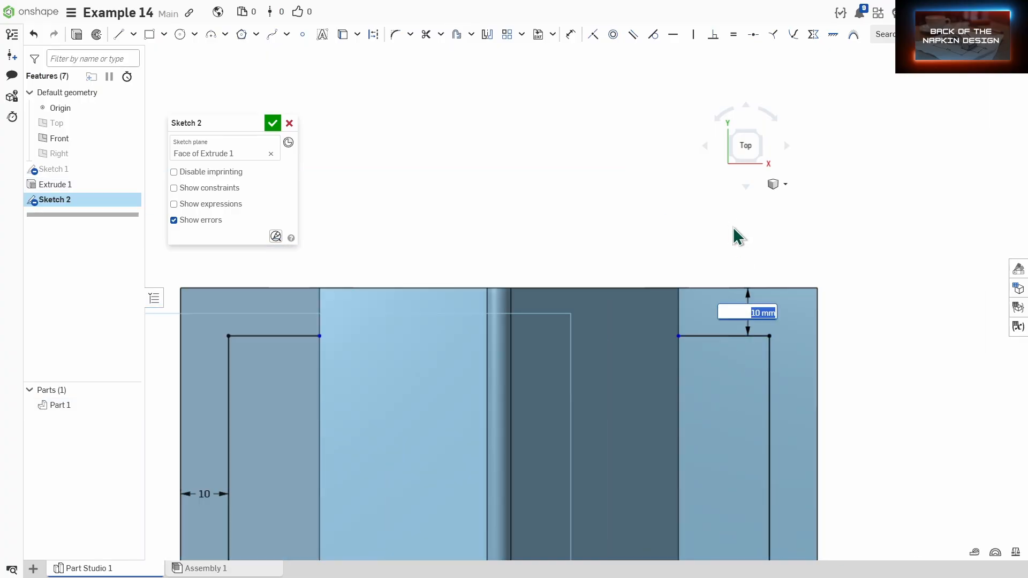
{"action": "scroll", "coordinate": [734, 231], "scroll_direction": "down", "scroll_amount": 3}
{"action": "key", "text": "Return"}
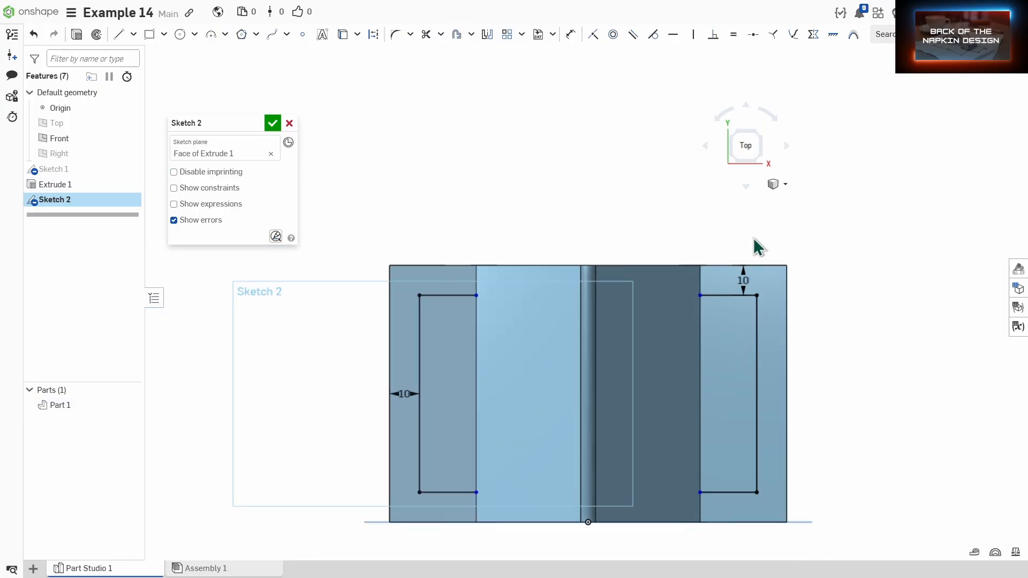
Step: Draw a horizontal line about 113 mm long between the midpoints of the left and right vertical offset lines
{"action": "scroll", "coordinate": [769, 279], "scroll_direction": "down", "scroll_amount": 3}
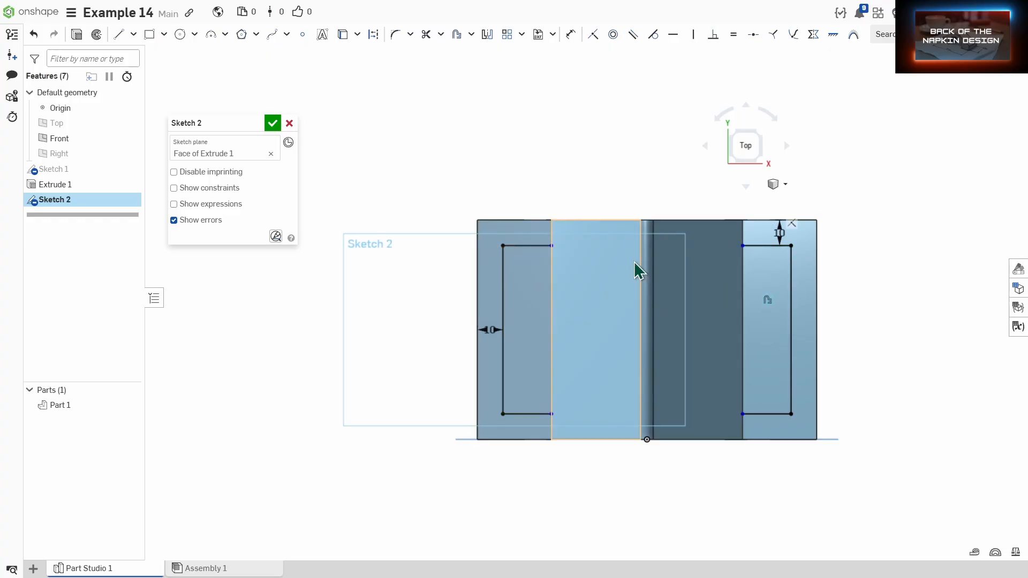
{"action": "left_click", "coordinate": [121, 35]}
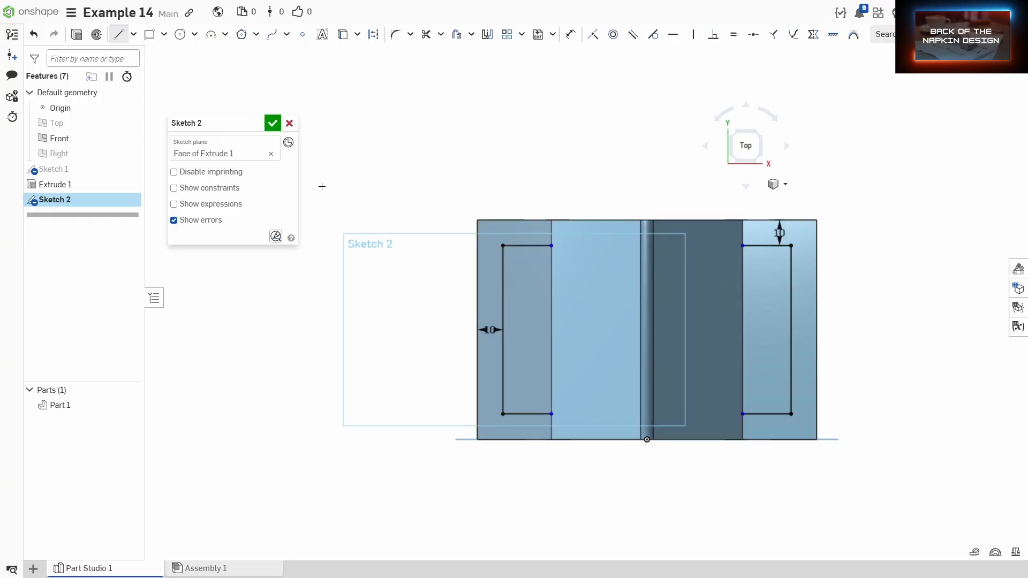
{"action": "left_click", "coordinate": [504, 329]}
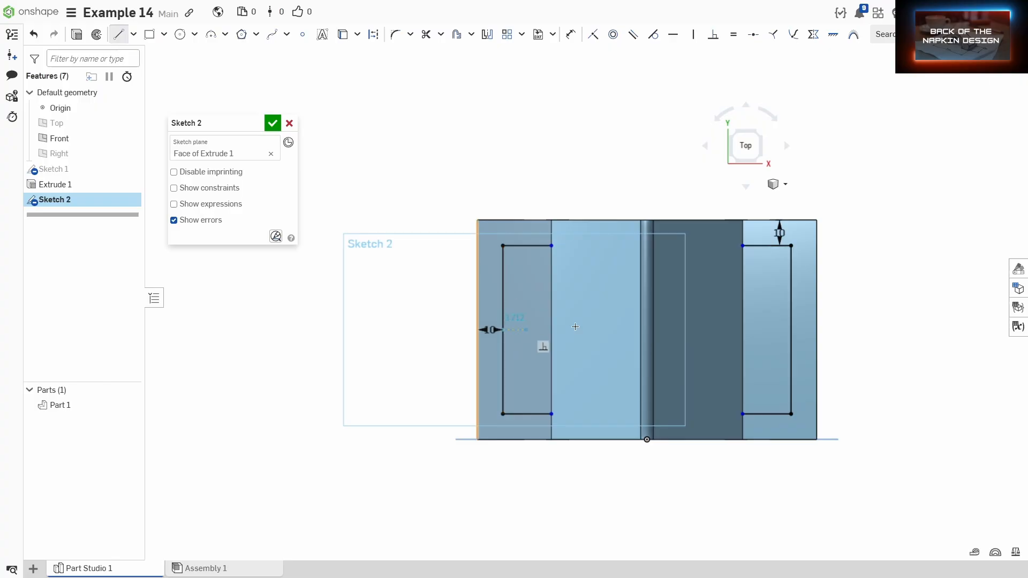
{"action": "left_click", "coordinate": [791, 330]}
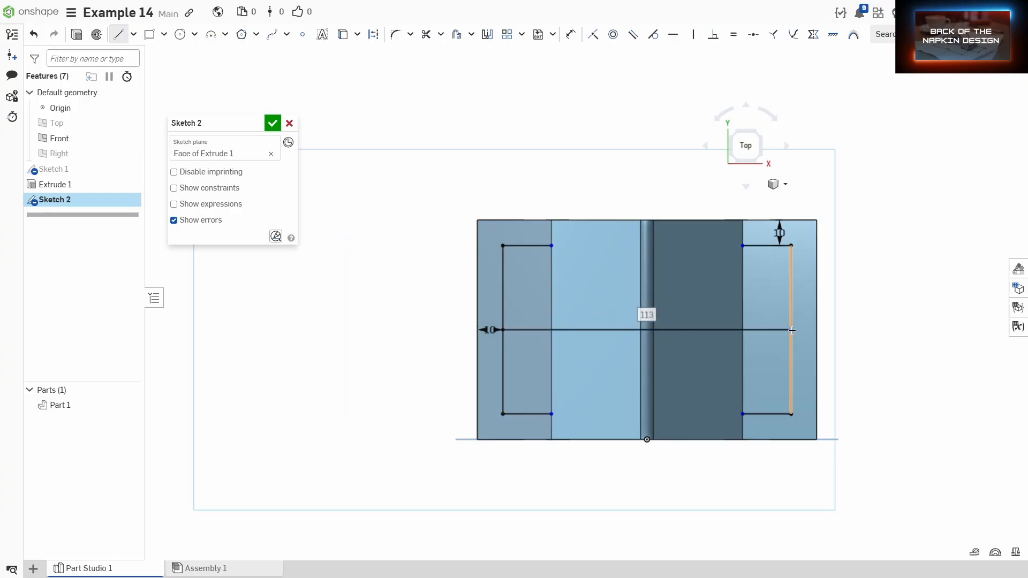
Step: Draw six circles, about 9 to 13 mm in diameter, centred on the four outer offset corners and both ends of the horizontal line
{"action": "key", "text": "c"}
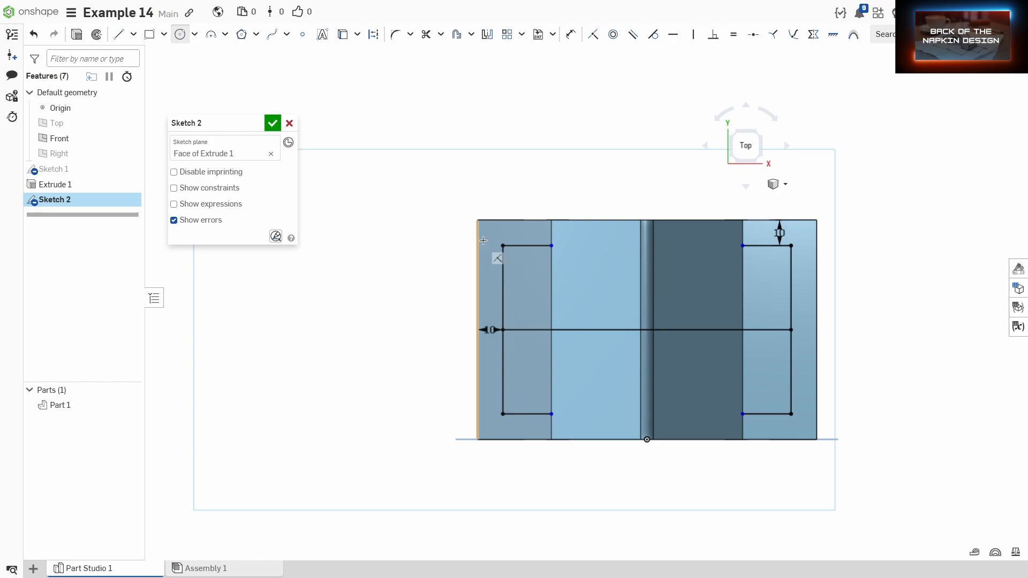
{"action": "left_click", "coordinate": [517, 252]}
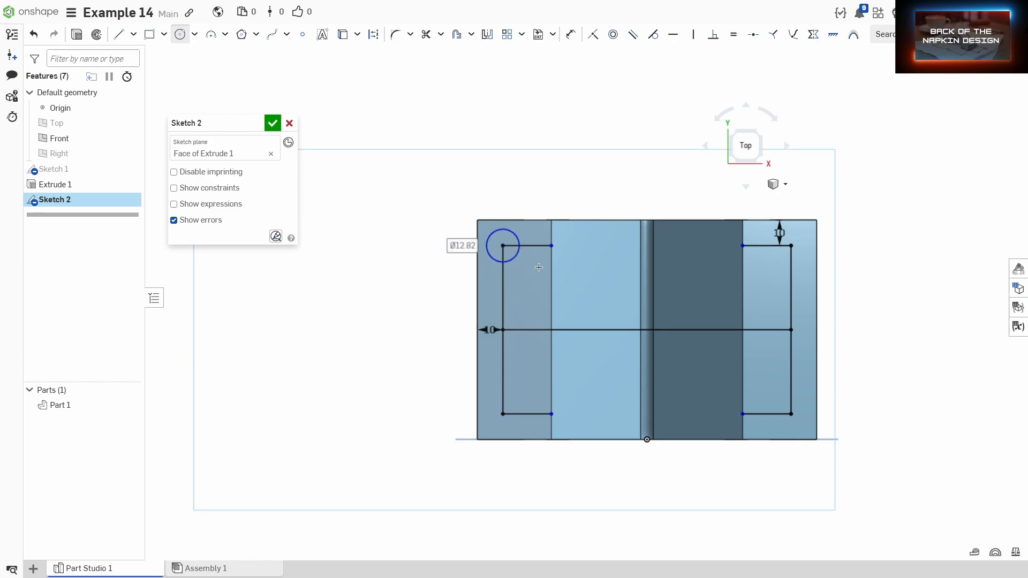
{"action": "left_click", "coordinate": [792, 245]}
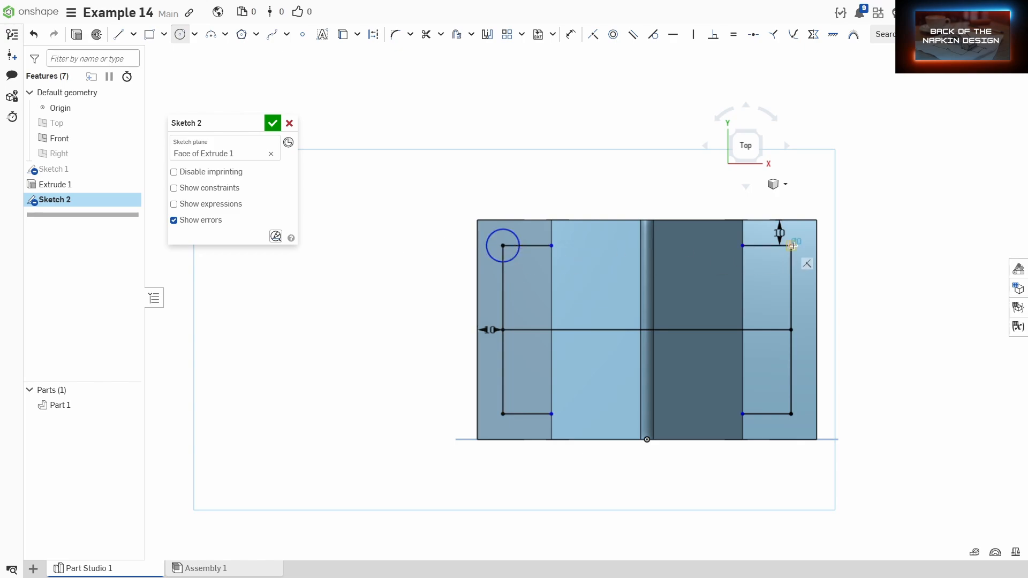
{"action": "left_click", "coordinate": [804, 250]}
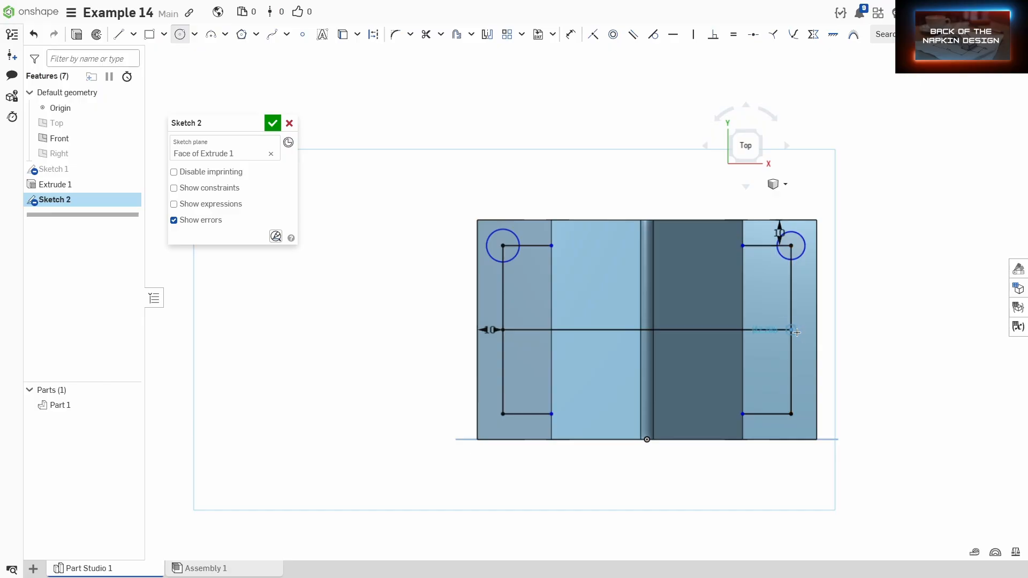
{"action": "left_click", "coordinate": [792, 330]}
{"action": "left_click", "coordinate": [792, 414]}
{"action": "left_click", "coordinate": [802, 419]}
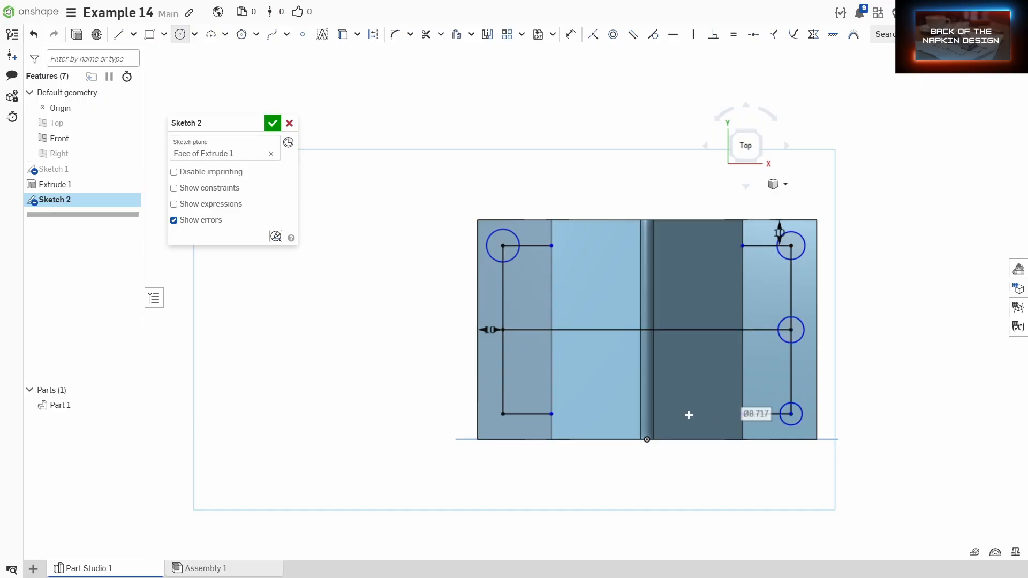
{"action": "left_click", "coordinate": [503, 413]}
{"action": "left_click", "coordinate": [518, 416]}
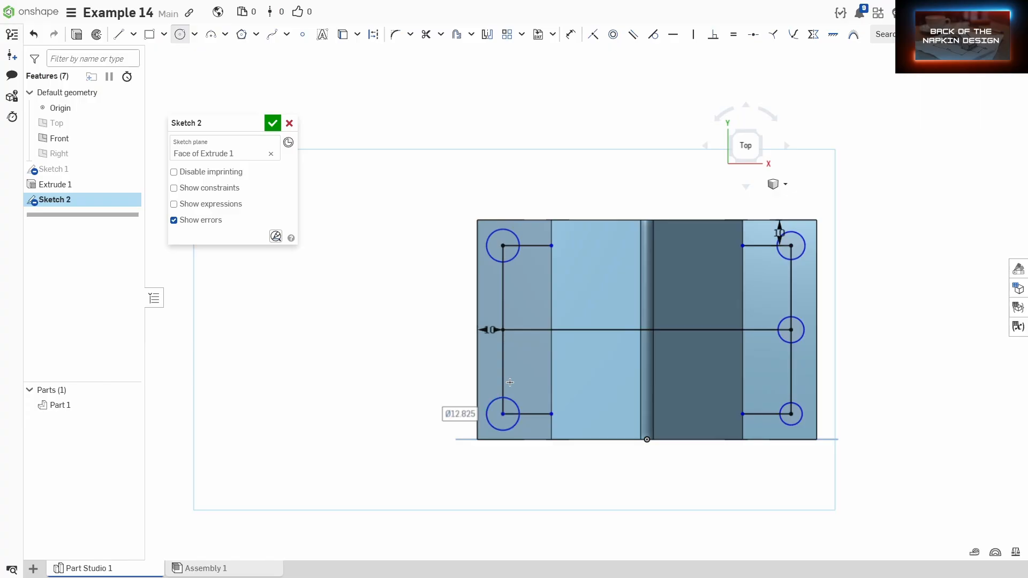
{"action": "left_click", "coordinate": [503, 329]}
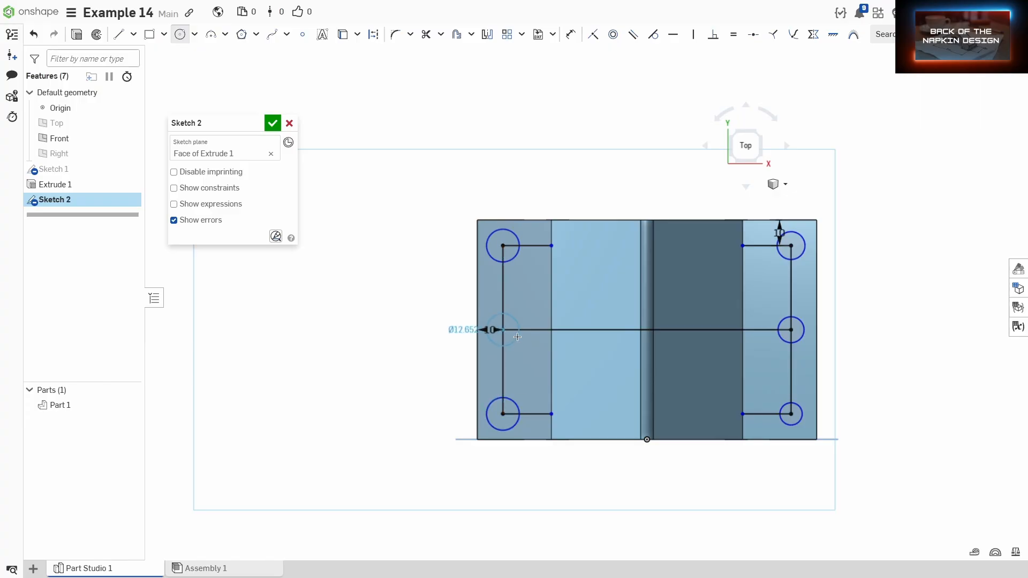
{"action": "left_click", "coordinate": [517, 337]}
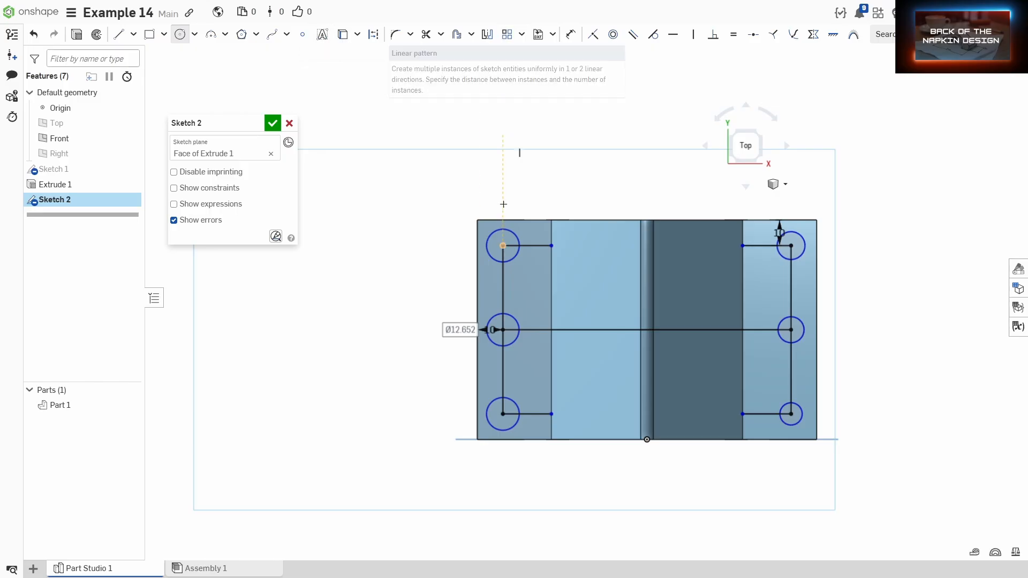
Step: Dimension the back, middle and front circles on the left top face to 9 mm diameter each
{"action": "key", "text": "d"}
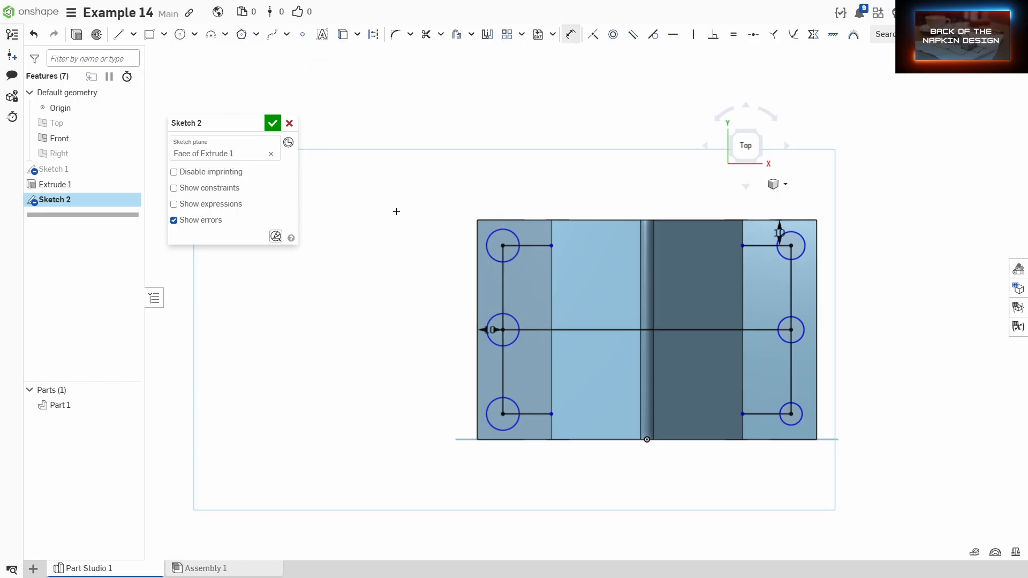
{"action": "left_click", "coordinate": [488, 241]}
{"action": "left_click", "coordinate": [451, 253]}
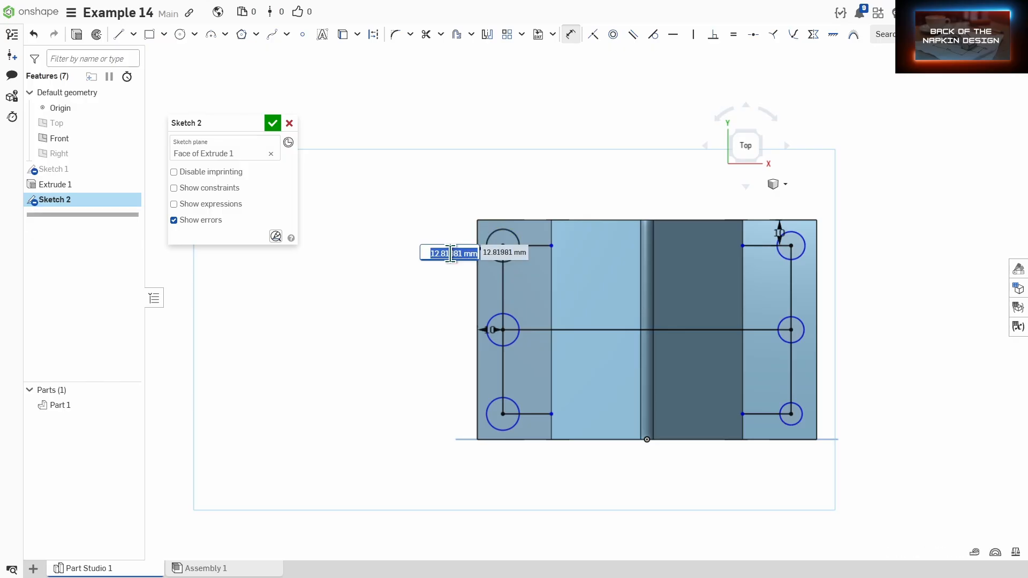
{"action": "type", "text": "9"}
{"action": "key", "text": "Return"}
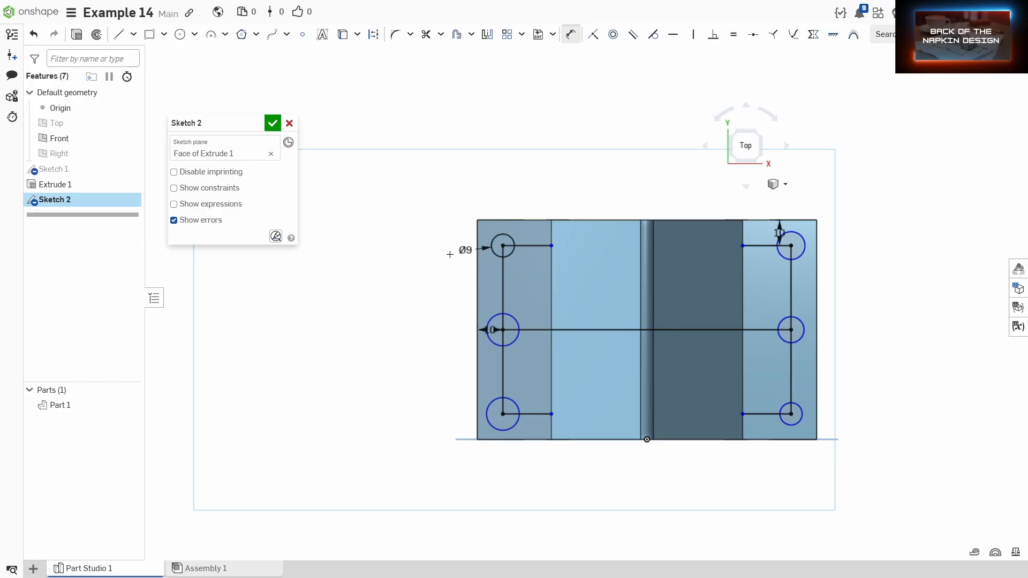
{"action": "left_click", "coordinate": [492, 318]}
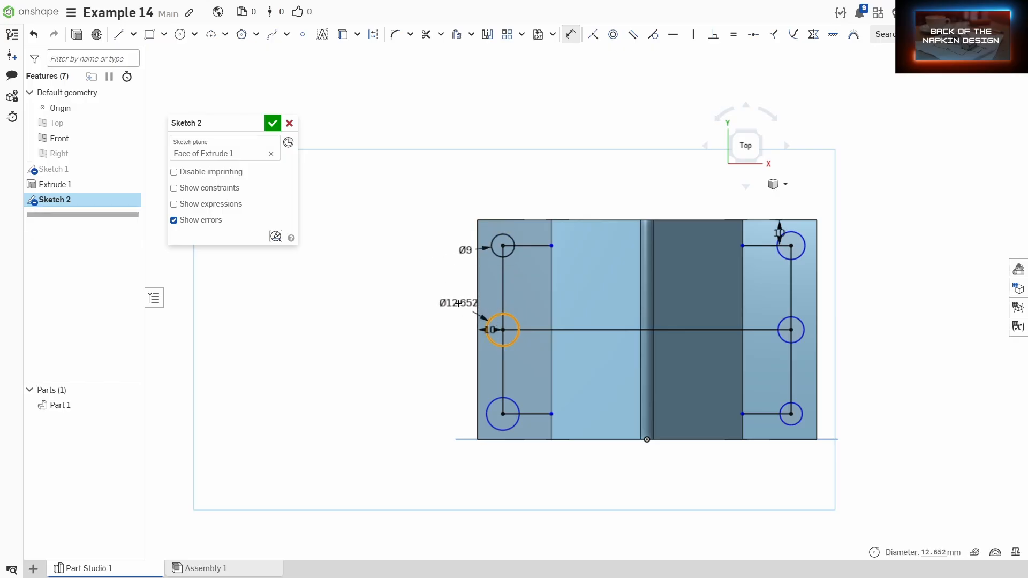
{"action": "left_click", "coordinate": [460, 304]}
{"action": "type", "text": "9"}
{"action": "key", "text": "Return"}
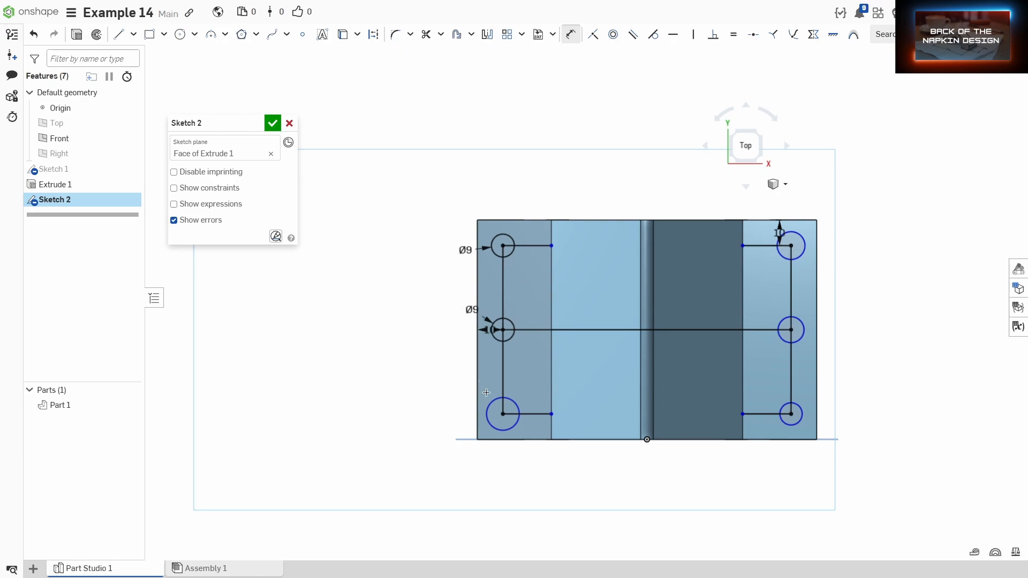
{"action": "left_click", "coordinate": [491, 402]}
{"action": "left_click", "coordinate": [463, 388]}
{"action": "type", "text": "9"}
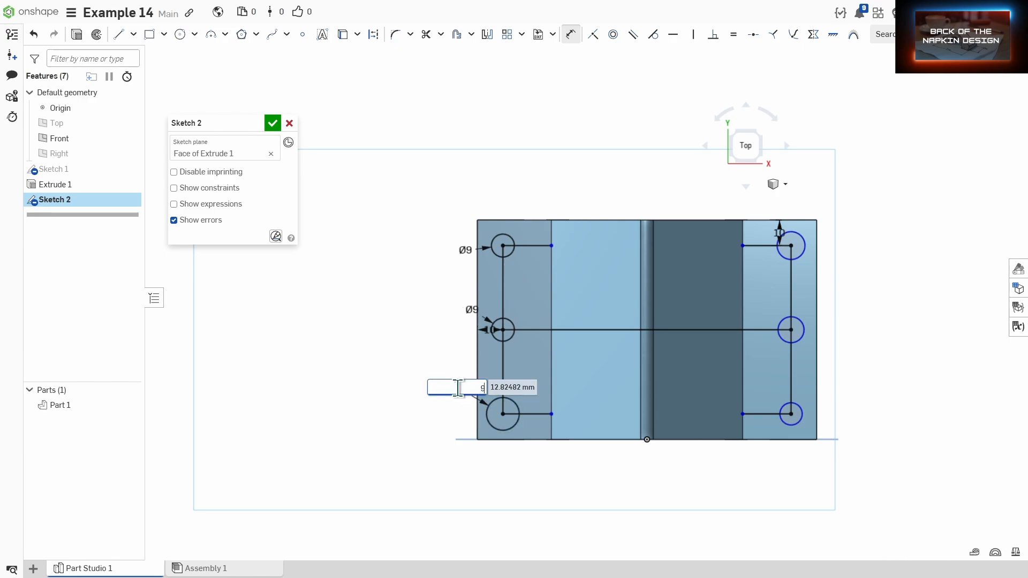
{"action": "key", "text": "Return"}
Step: Dimension the three circles on the right top face to 9 mm diameter each and accept the sketch
{"action": "left_click", "coordinate": [798, 235]}
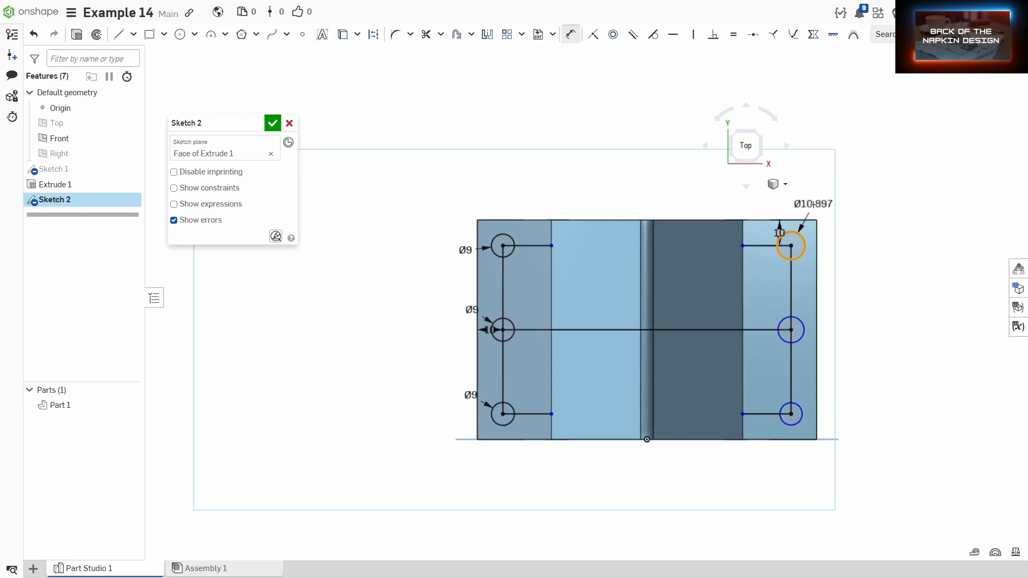
{"action": "left_click", "coordinate": [813, 205]}
{"action": "key", "text": "Return"}
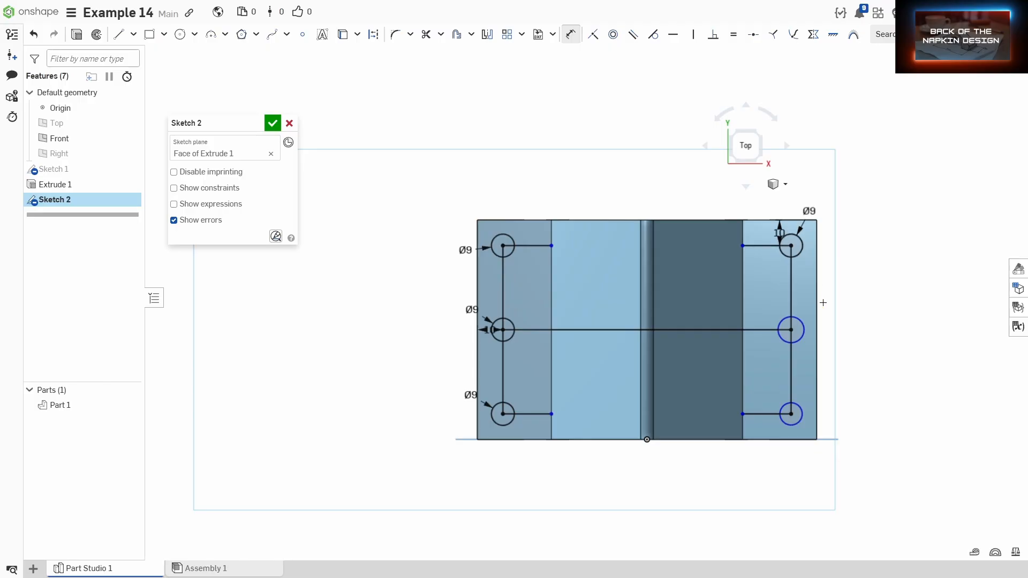
{"action": "left_click", "coordinate": [799, 321]}
{"action": "left_click", "coordinate": [845, 289]}
{"action": "type", "text": "9"}
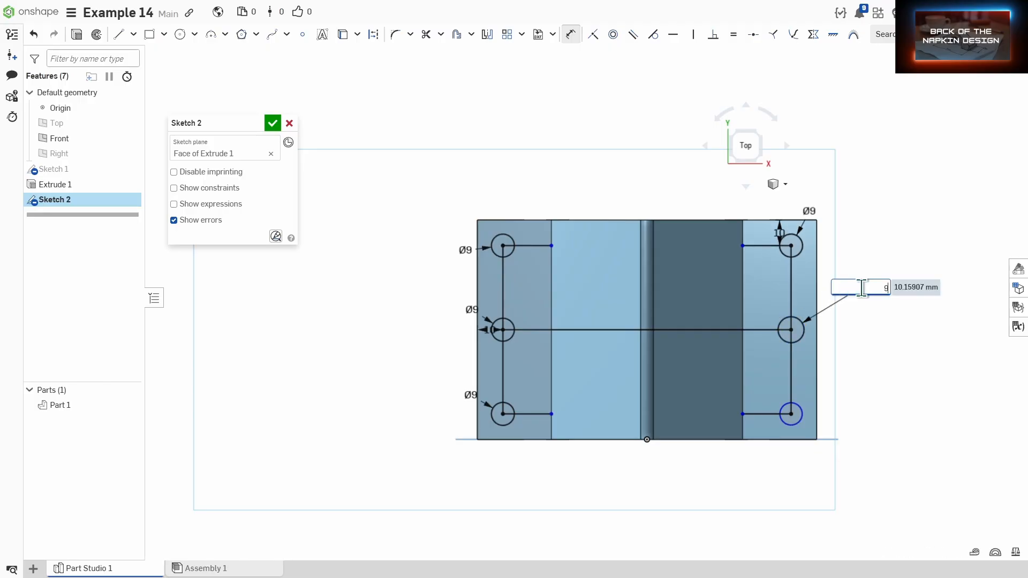
{"action": "key", "text": "Return"}
{"action": "left_click", "coordinate": [801, 421]}
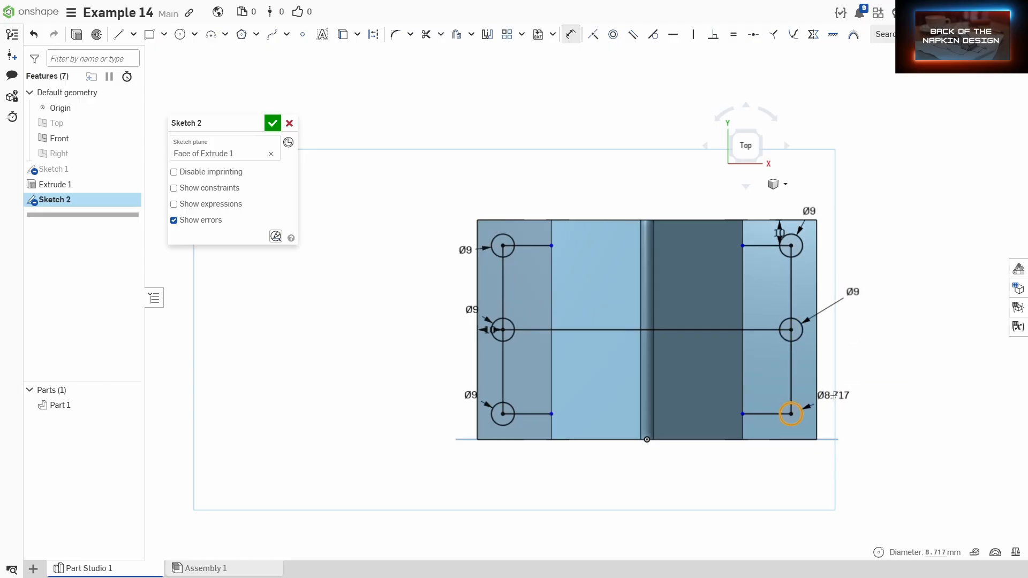
{"action": "left_click", "coordinate": [834, 395]}
{"action": "type", "text": "9"}
{"action": "key", "text": "Return"}
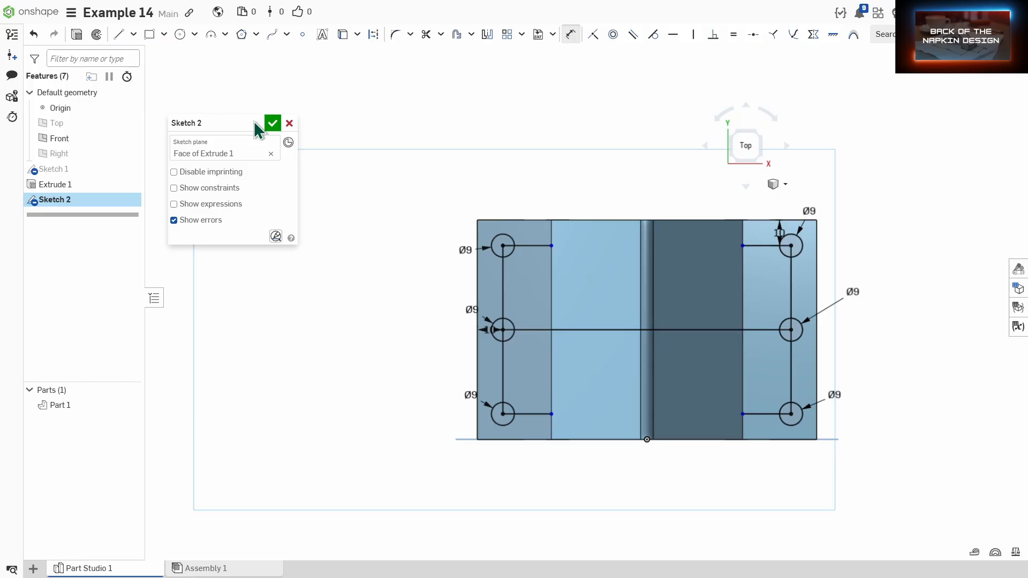
{"action": "left_click", "coordinate": [272, 123]}
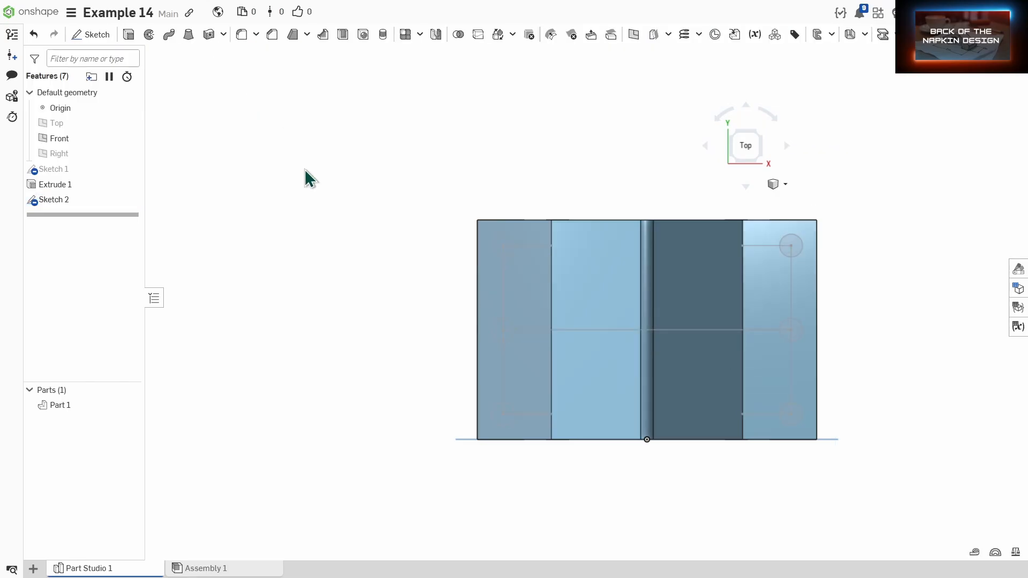
Step: Start an Extrude and select all regions of the back and middle circles on the left top face
{"action": "left_click", "coordinate": [129, 34]}
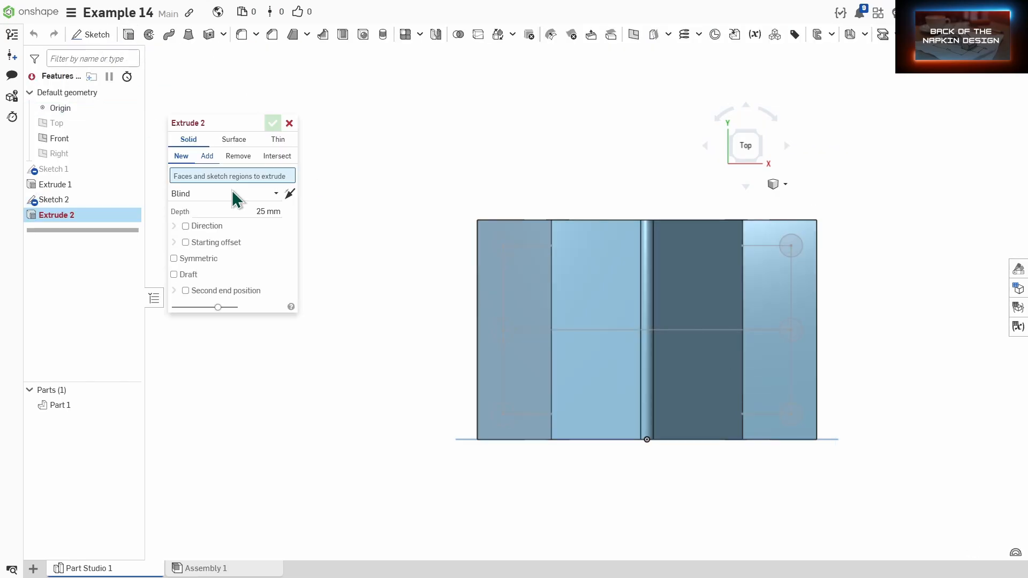
{"action": "left_click", "coordinate": [504, 247]}
{"action": "left_click", "coordinate": [508, 251]}
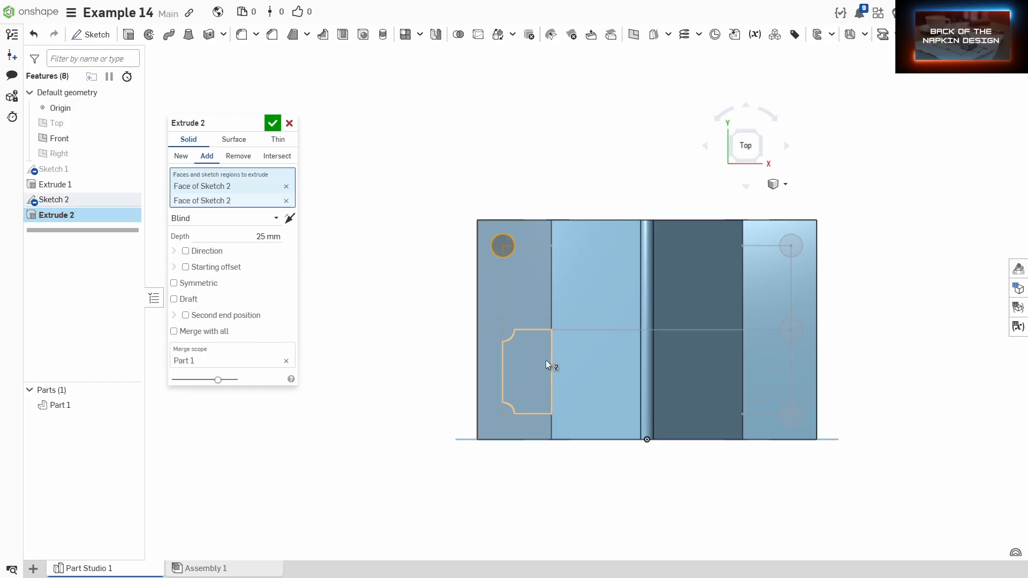
{"action": "mouse_move", "coordinate": [545, 360]}
{"action": "right_mouse_down"}
{"action": "mouse_move", "coordinate": [545, 335]}
{"action": "mouse_move", "coordinate": [494, 334]}
{"action": "right_mouse_up"}
{"action": "scroll", "coordinate": [493, 334], "scroll_direction": "up", "scroll_amount": 4}
{"action": "left_click", "coordinate": [507, 337]}
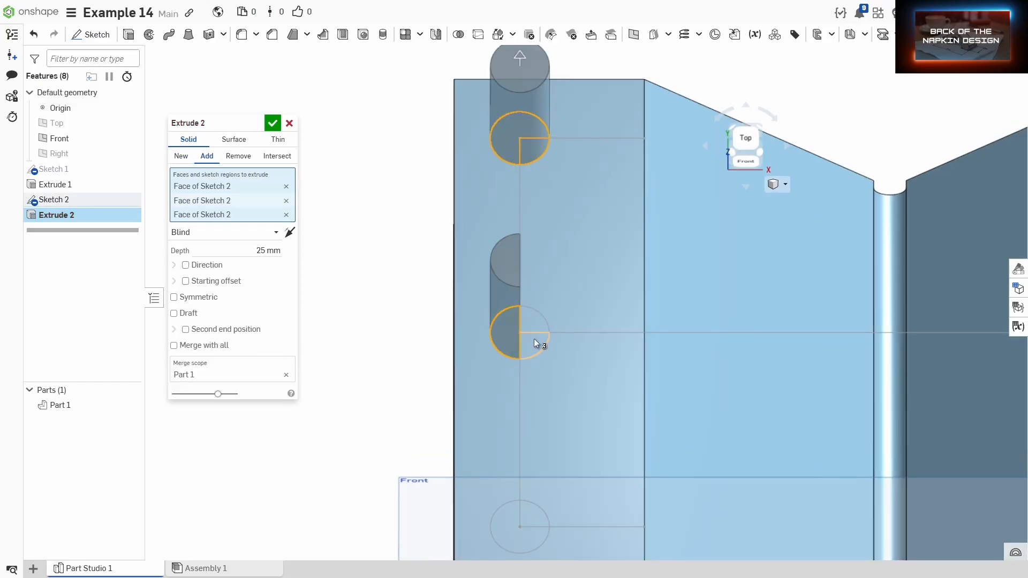
{"action": "left_click", "coordinate": [539, 339]}
{"action": "left_click", "coordinate": [532, 326]}
Step: Add both regions of the front circle on the left top face to the extrusion
{"action": "scroll", "coordinate": [530, 328], "scroll_direction": "down", "scroll_amount": 4}
{"action": "right_click_drag", "start_coordinate": [535, 377], "coordinate": [541, 298]}
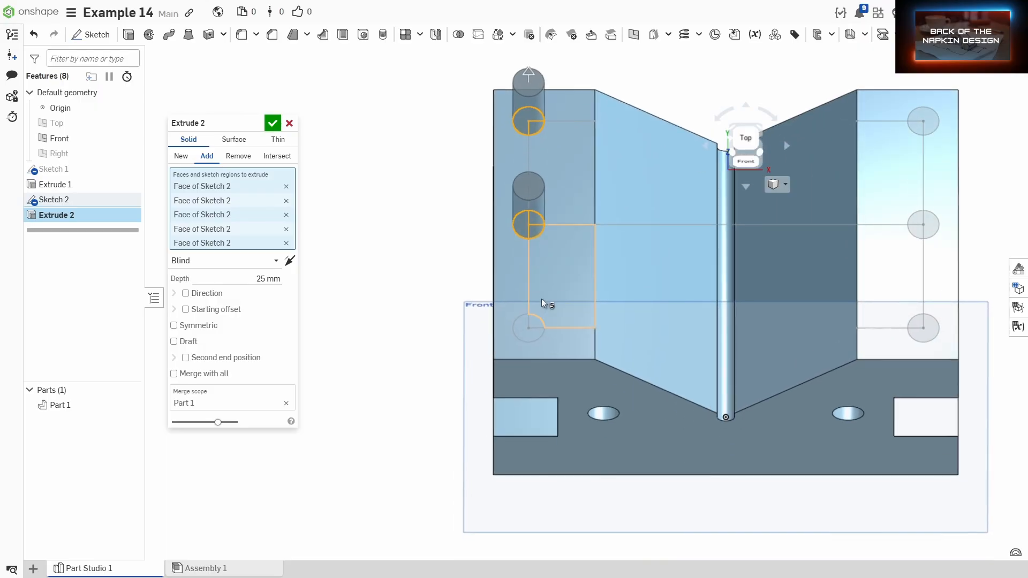
{"action": "scroll", "coordinate": [541, 298], "scroll_direction": "up", "scroll_amount": 4}
{"action": "left_click", "coordinate": [519, 335]}
{"action": "left_click", "coordinate": [538, 321]}
{"action": "scroll", "coordinate": [564, 338], "scroll_direction": "down", "scroll_amount": 4}
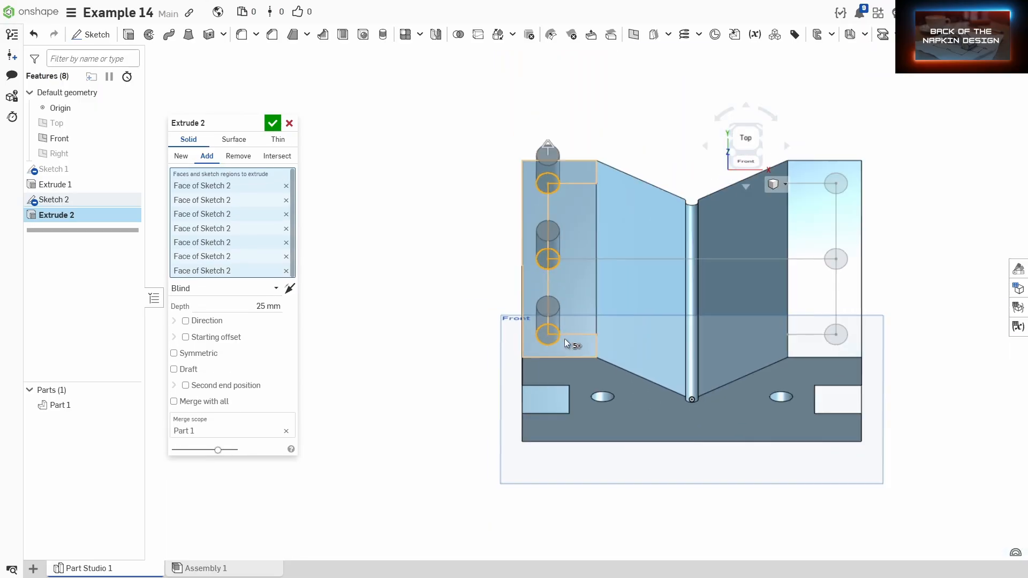
Step: Add all regions of the front and middle circles on the right top face to the extrusion
{"action": "scroll", "coordinate": [828, 342], "scroll_direction": "up", "scroll_amount": 4}
{"action": "left_click", "coordinate": [855, 341]}
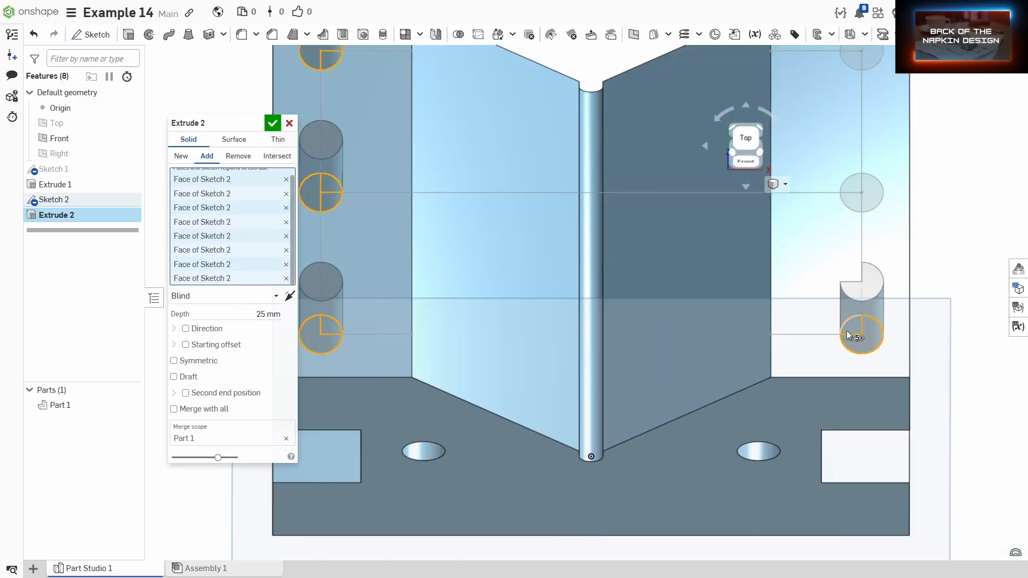
{"action": "left_click", "coordinate": [845, 201]}
{"action": "left_click", "coordinate": [847, 184]}
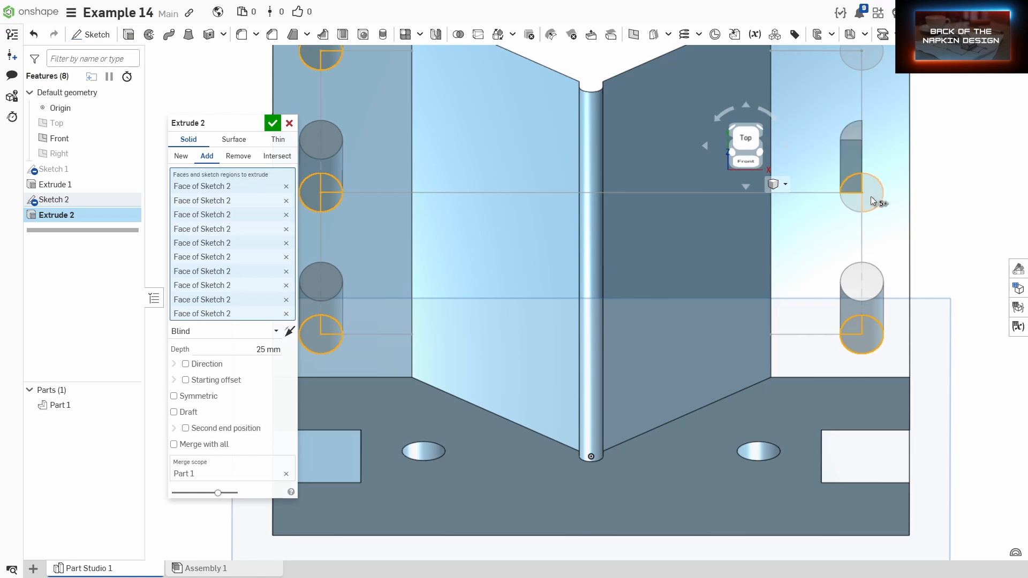
{"action": "left_click", "coordinate": [870, 196]}
{"action": "left_click", "coordinate": [853, 202]}
Step: Add both regions of the back circle on the right top face to the extrusion
{"action": "middle_click_drag", "start_coordinate": [884, 141], "coordinate": [868, 265]}
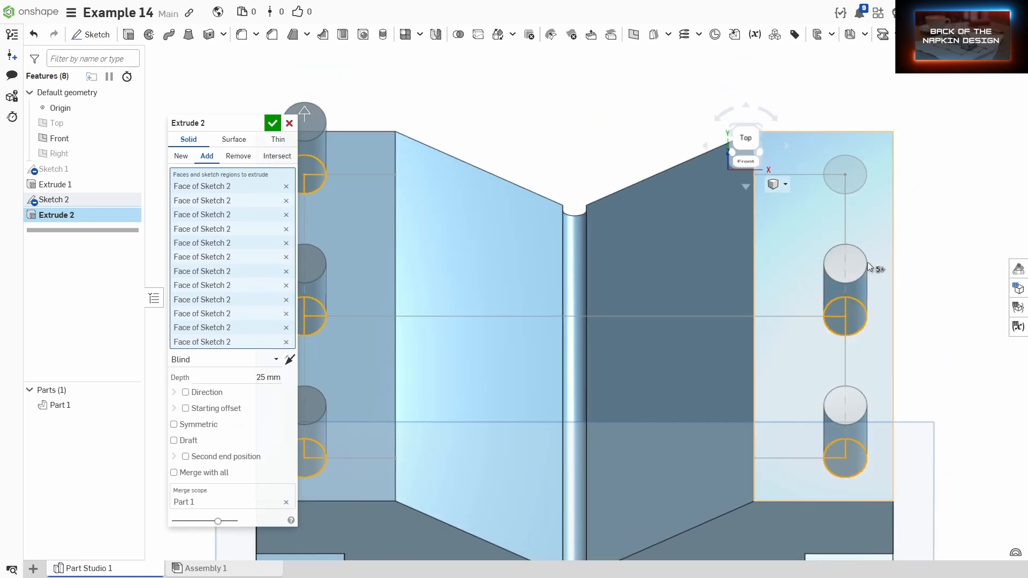
{"action": "left_click", "coordinate": [831, 178]}
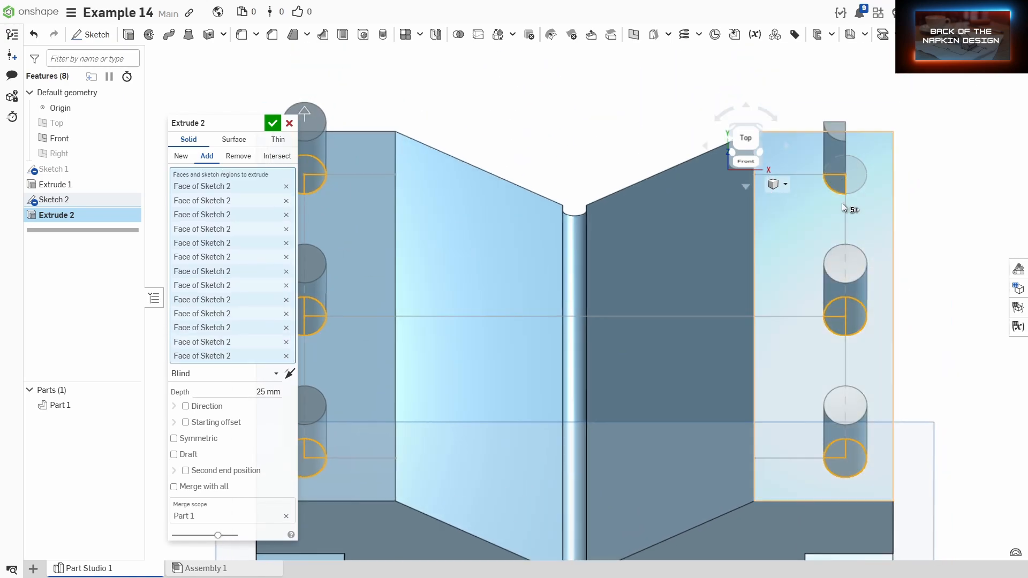
{"action": "left_click", "coordinate": [855, 181]}
{"action": "scroll", "coordinate": [852, 198], "scroll_direction": "down", "scroll_amount": 3}
{"action": "scroll", "coordinate": [838, 241], "scroll_direction": "down", "scroll_amount": 3}
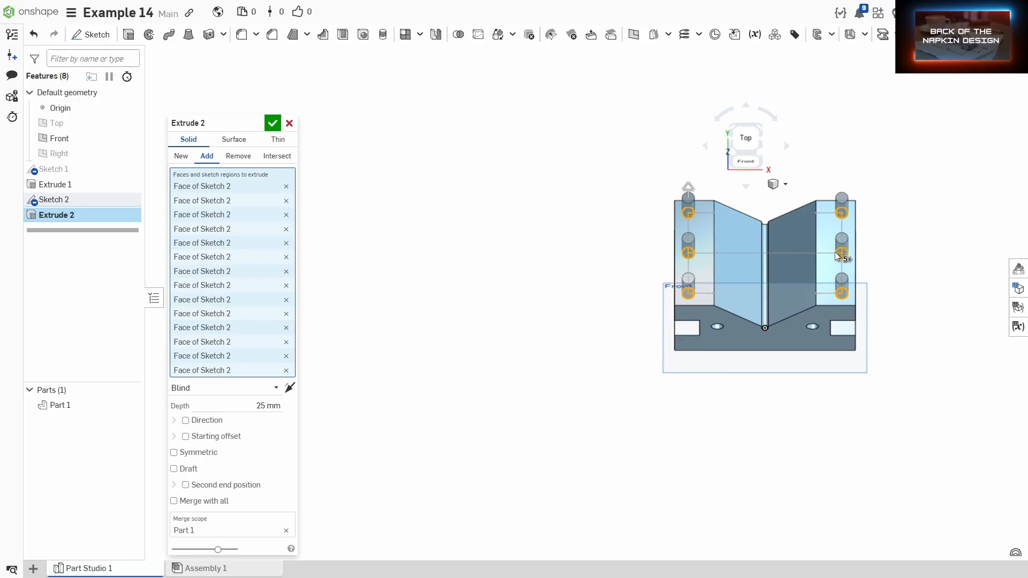
{"action": "scroll", "coordinate": [837, 256], "scroll_direction": "up", "scroll_amount": 3}
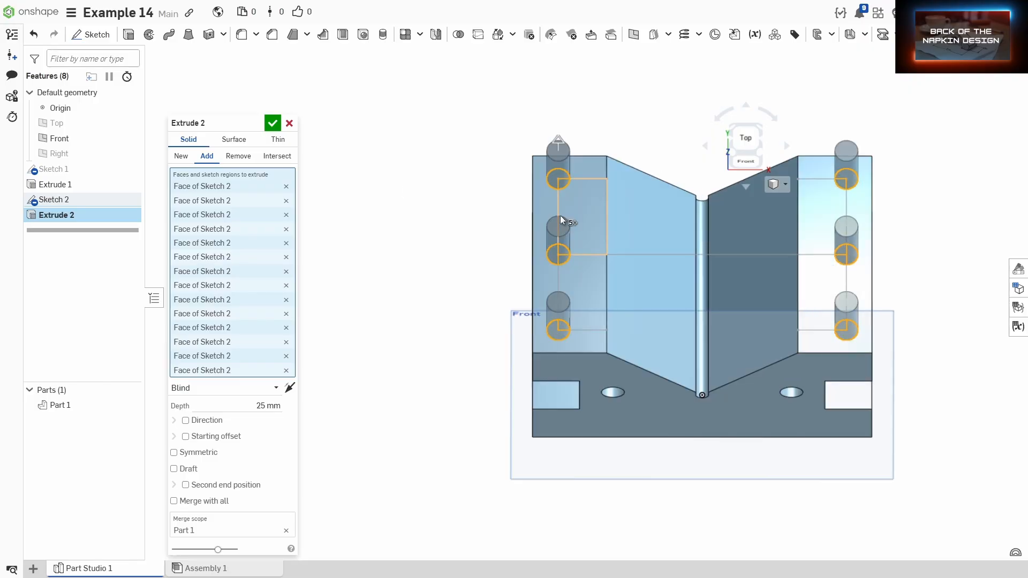
Step: Set the circle extrusion to remove material with an Up to next end condition
{"action": "left_click", "coordinate": [234, 156]}
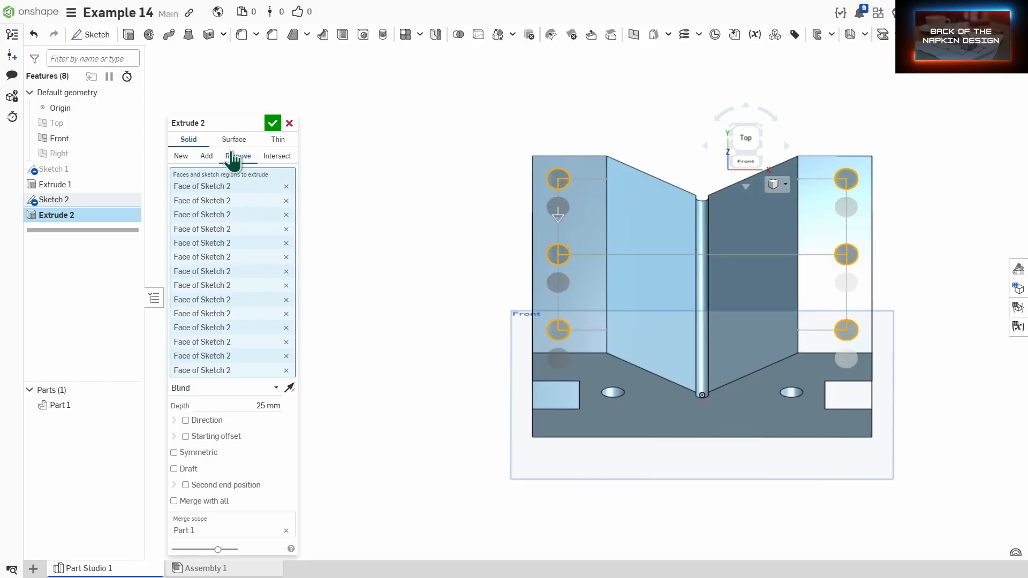
{"action": "left_click", "coordinate": [233, 389]}
{"action": "left_click", "coordinate": [217, 423]}
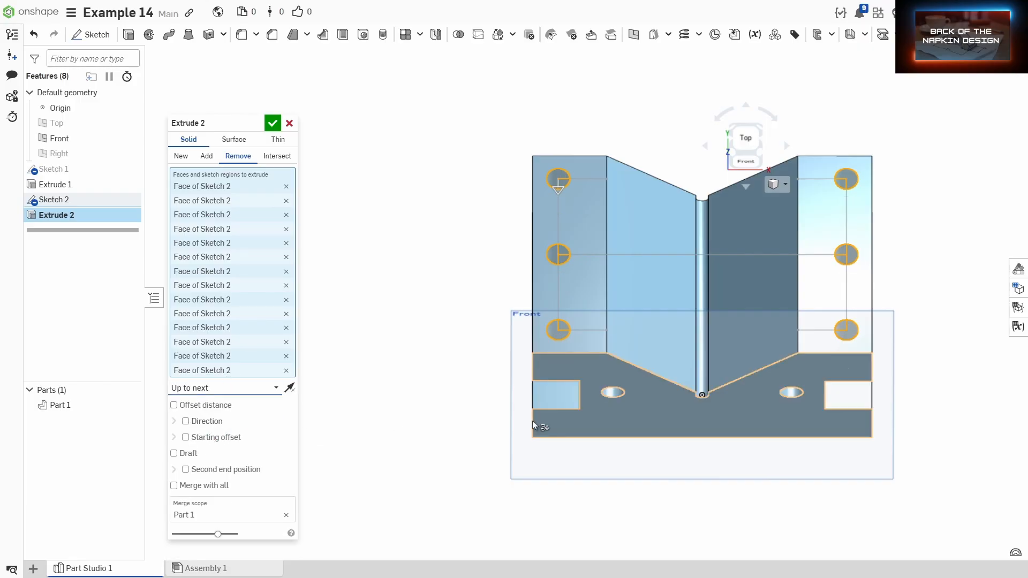
Step: Try to include the block's bottom face in the hole extrusion and accept the feature
{"action": "right_click_drag", "start_coordinate": [612, 449], "coordinate": [640, 403]}
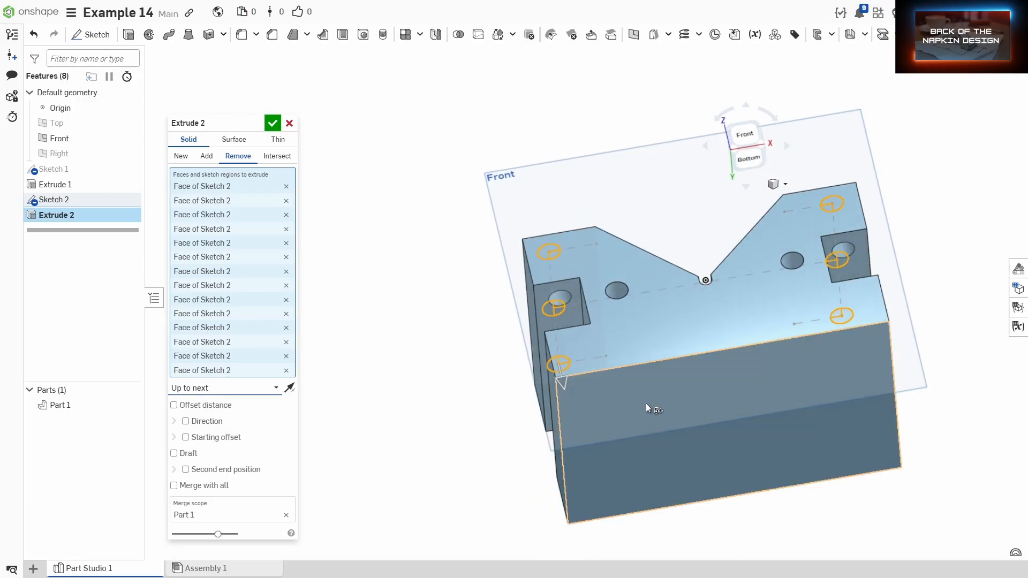
{"action": "left_click", "coordinate": [645, 403]}
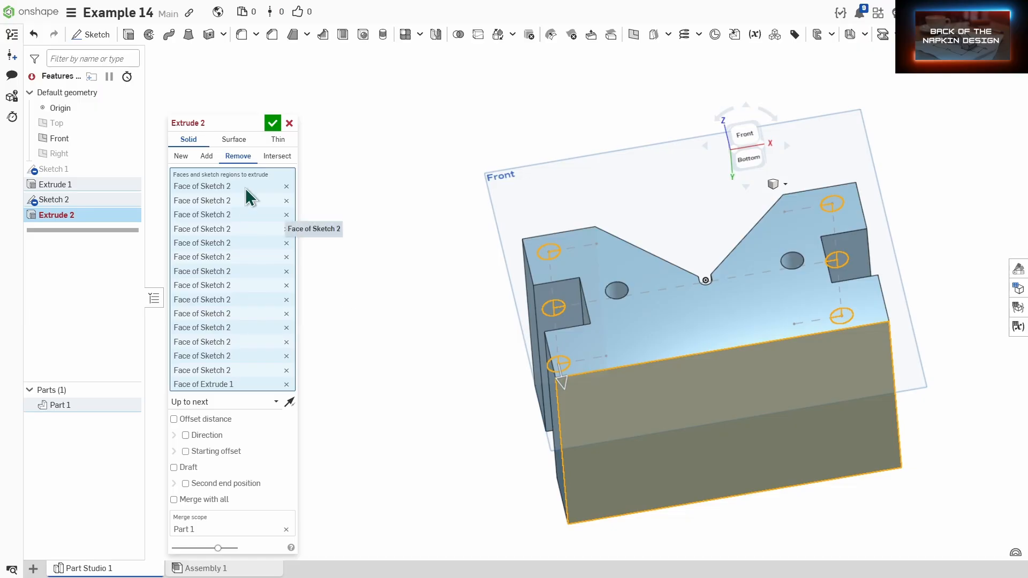
{"action": "left_click", "coordinate": [272, 123]}
{"action": "right_click_drag", "start_coordinate": [405, 208], "coordinate": [422, 288]}
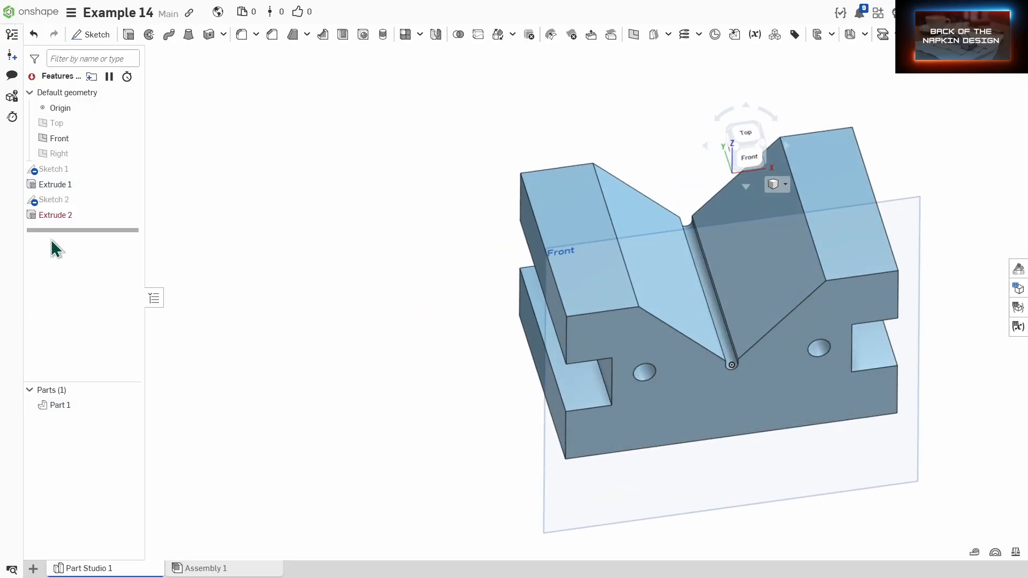
Step: Edit the hole extrusion so it ends Up to face at the block's bottom face
{"action": "double_click", "coordinate": [54, 215]}
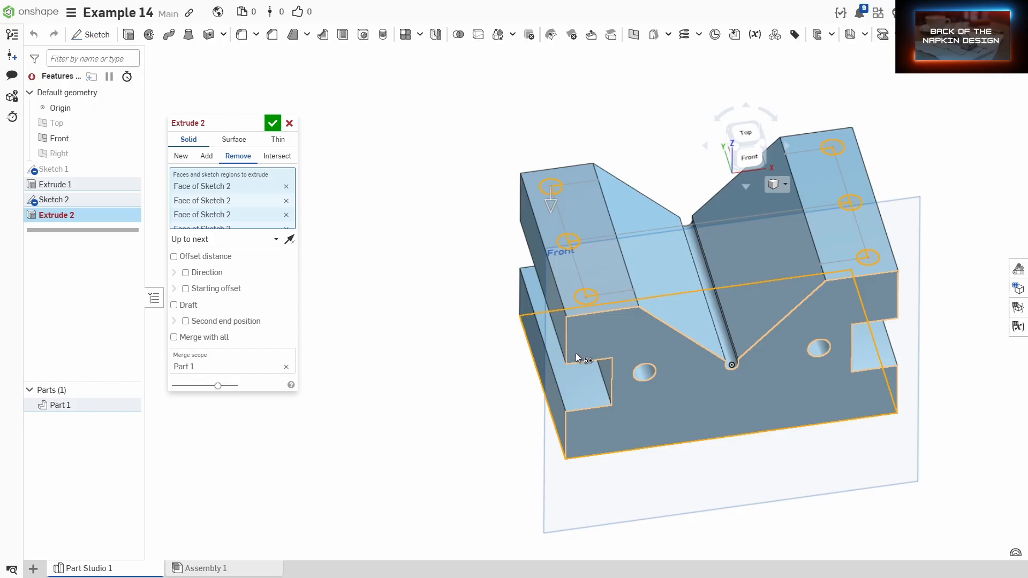
{"action": "right_click_drag", "start_coordinate": [576, 352], "coordinate": [573, 333]}
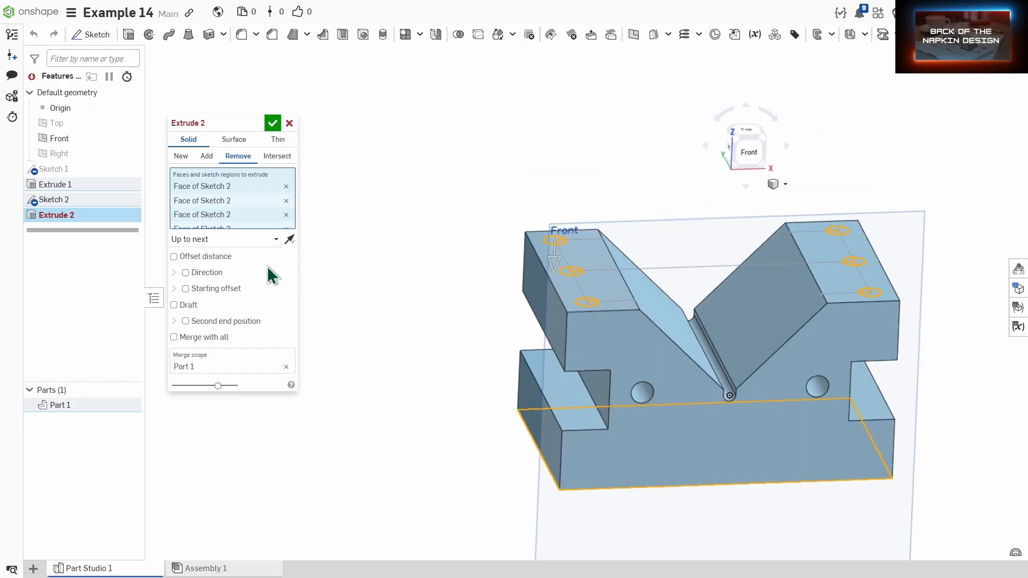
{"action": "left_click", "coordinate": [267, 241]}
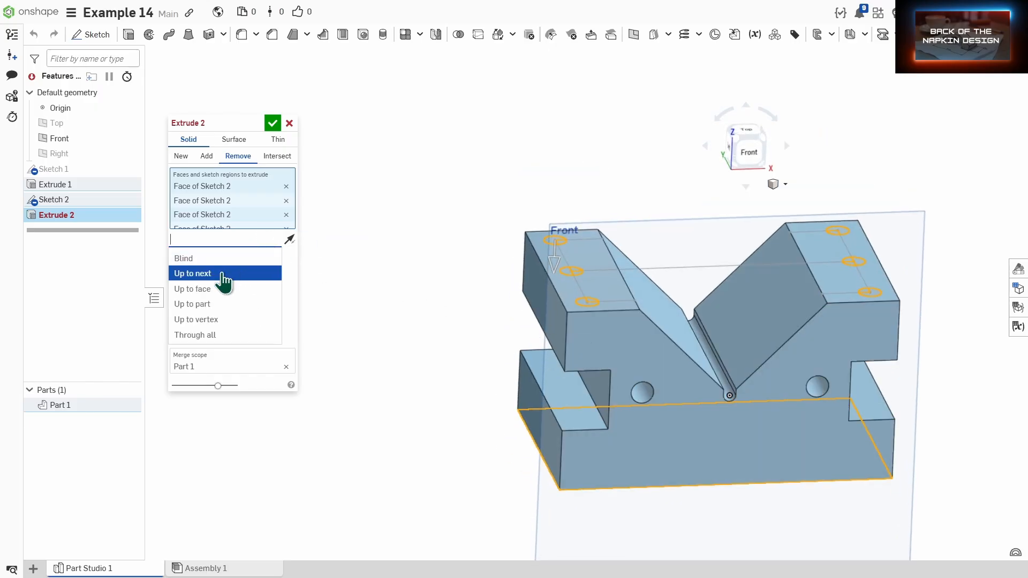
{"action": "left_click", "coordinate": [211, 290]}
{"action": "right_click_drag", "start_coordinate": [594, 411], "coordinate": [610, 361]}
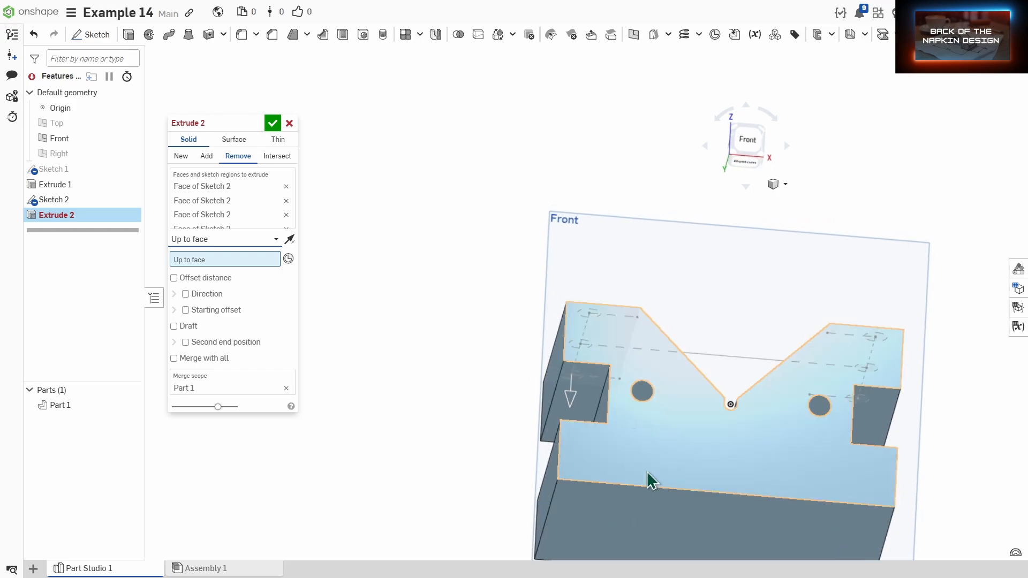
{"action": "left_click", "coordinate": [648, 473]}
{"action": "middle_click_drag", "start_coordinate": [729, 500], "coordinate": [651, 380]}
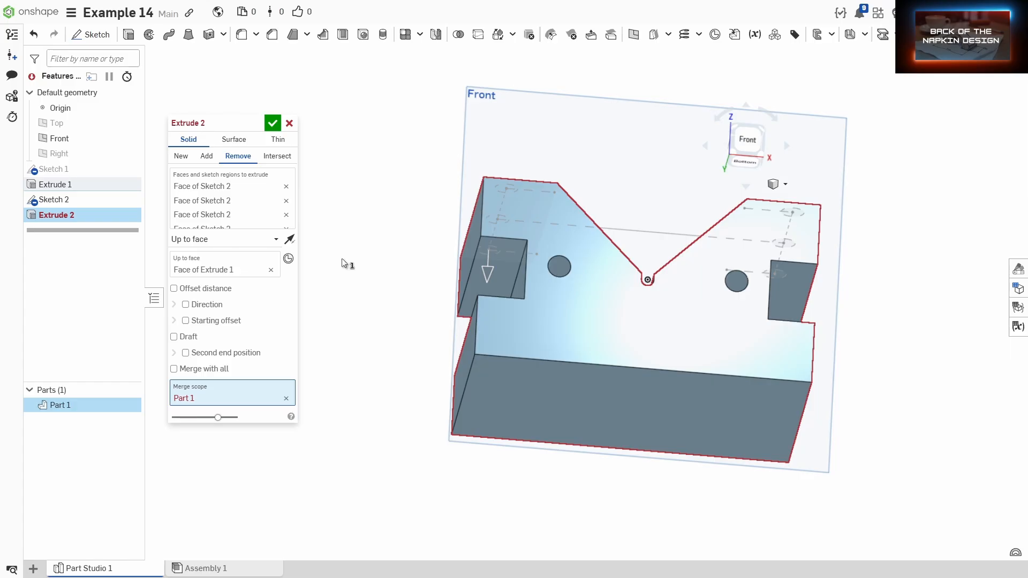
Step: Clear the hole extrusion's merge scope and select the block for it again
{"action": "left_click", "coordinate": [285, 398]}
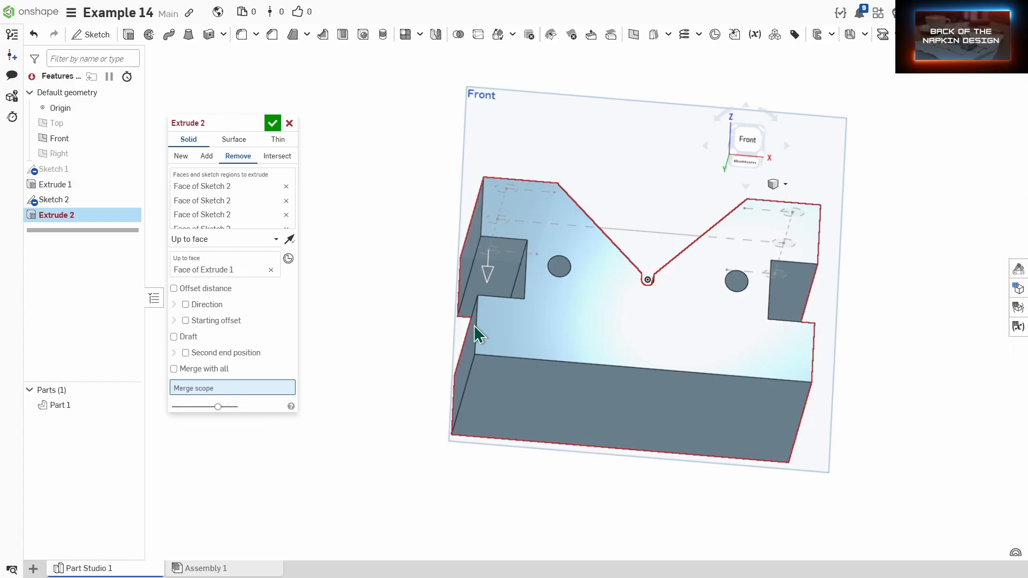
{"action": "left_click", "coordinate": [547, 336]}
{"action": "right_click_drag", "start_coordinate": [568, 291], "coordinate": [596, 334]}
{"action": "middle_click_drag", "start_coordinate": [608, 294], "coordinate": [601, 348]}
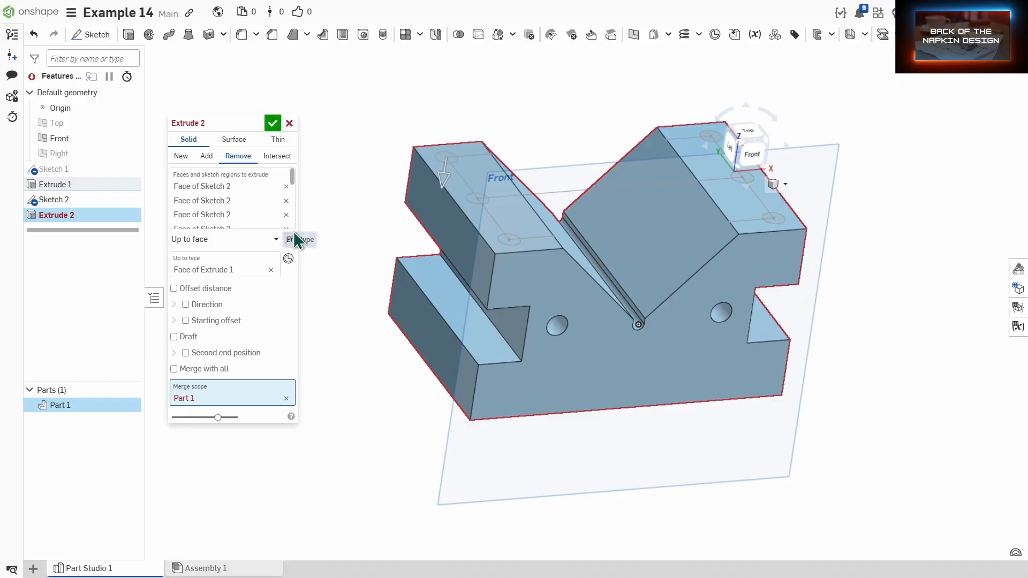
Step: Remove the stray bottom face from the regions to extrude and accept the six-hole cut
{"action": "left_click_drag", "start_coordinate": [294, 174], "coordinate": [291, 219]}
{"action": "left_click", "coordinate": [209, 223]}
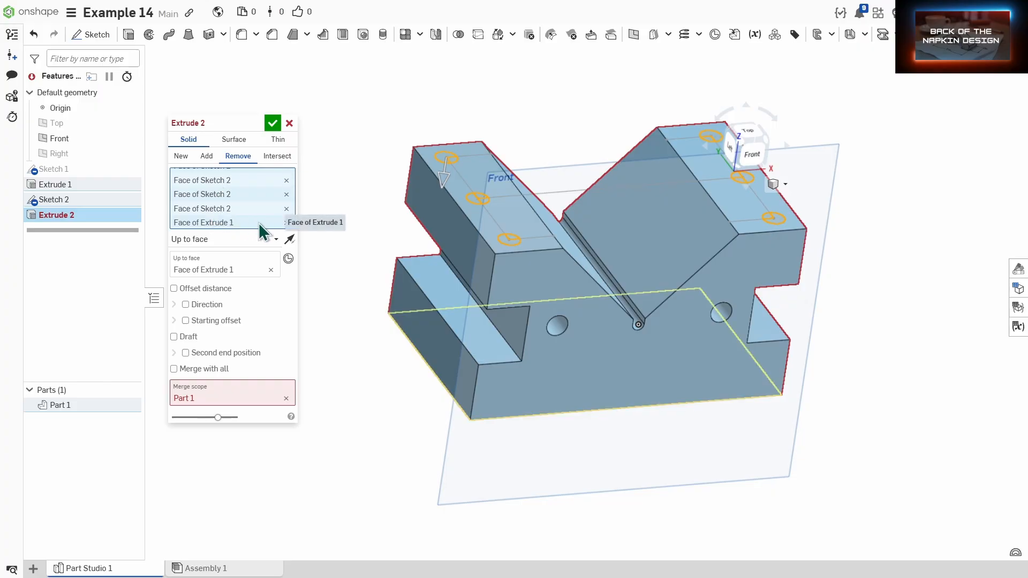
{"action": "left_click", "coordinate": [286, 223]}
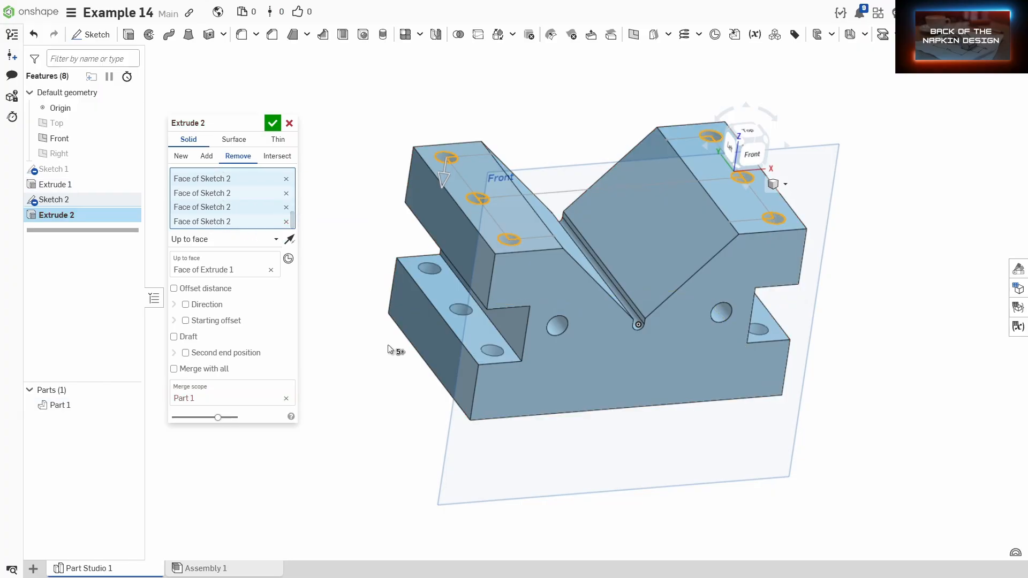
{"action": "right_click_drag", "start_coordinate": [394, 352], "coordinate": [389, 284]}
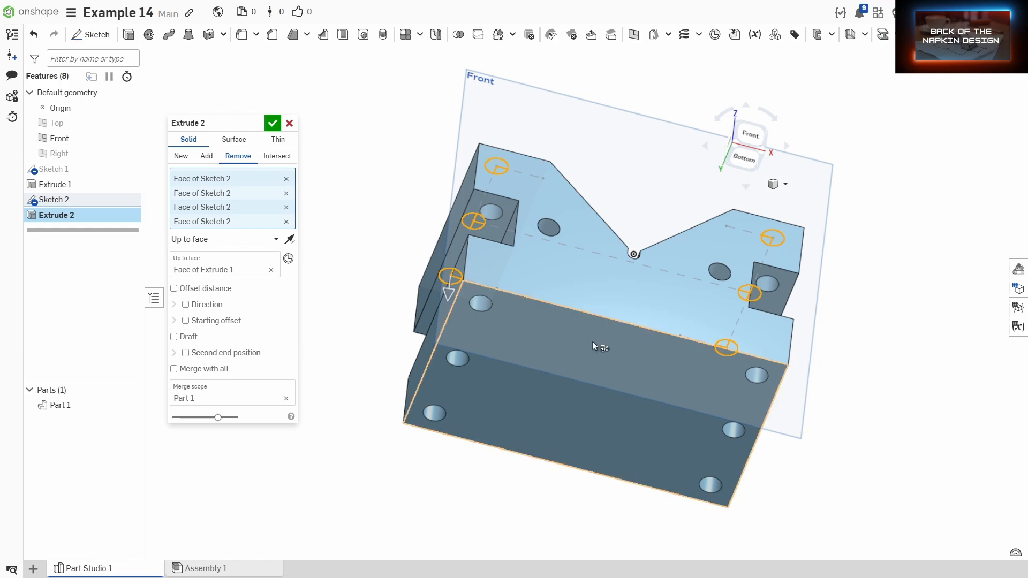
{"action": "left_click", "coordinate": [273, 123]}
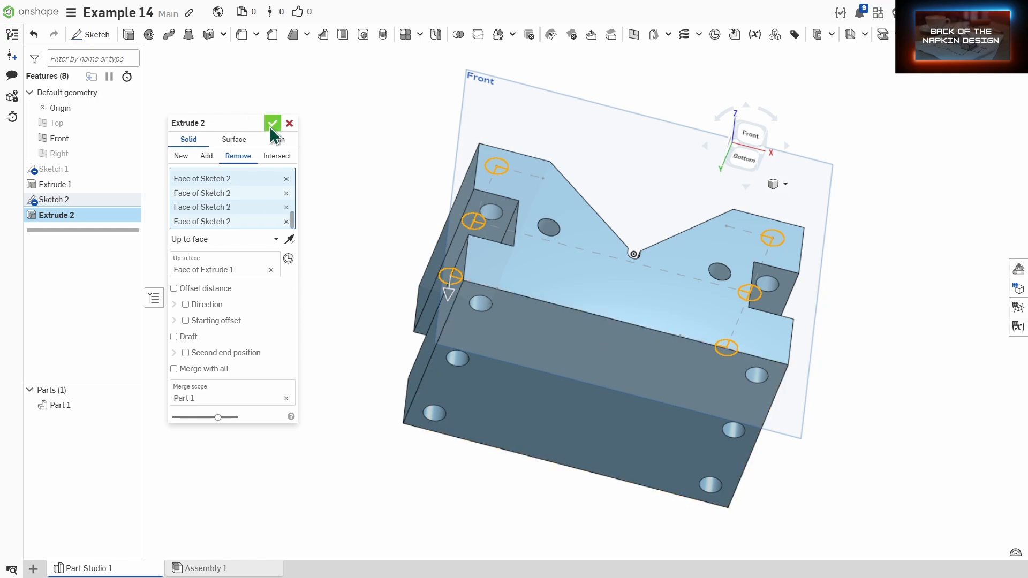
{"action": "right_click_drag", "start_coordinate": [393, 273], "coordinate": [404, 316]}
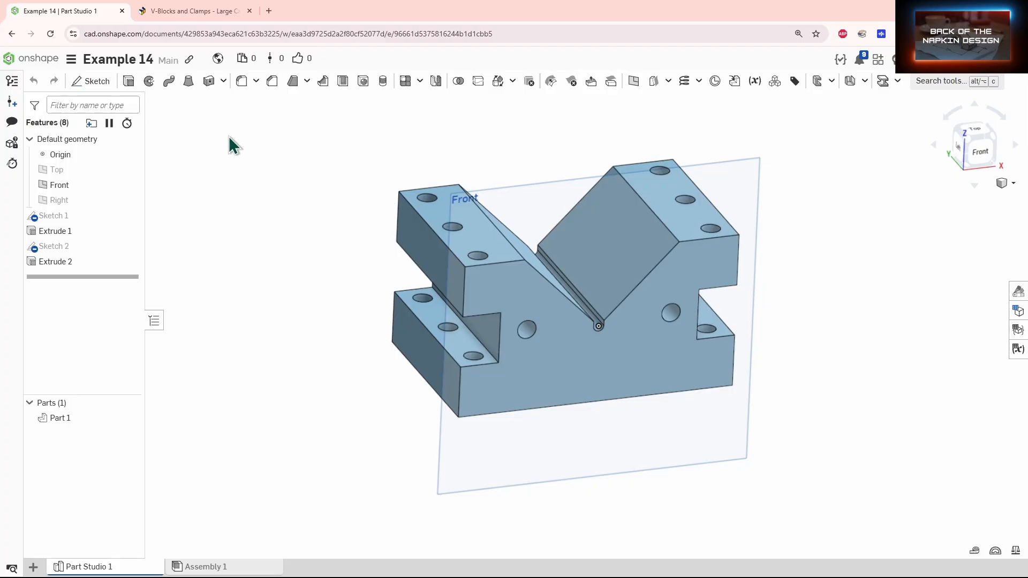
Step: Start a 1 mm equal-distance Chamfer on the block's front face and both top faces
{"action": "left_click", "coordinate": [272, 80]}
{"action": "left_click", "coordinate": [502, 289]}
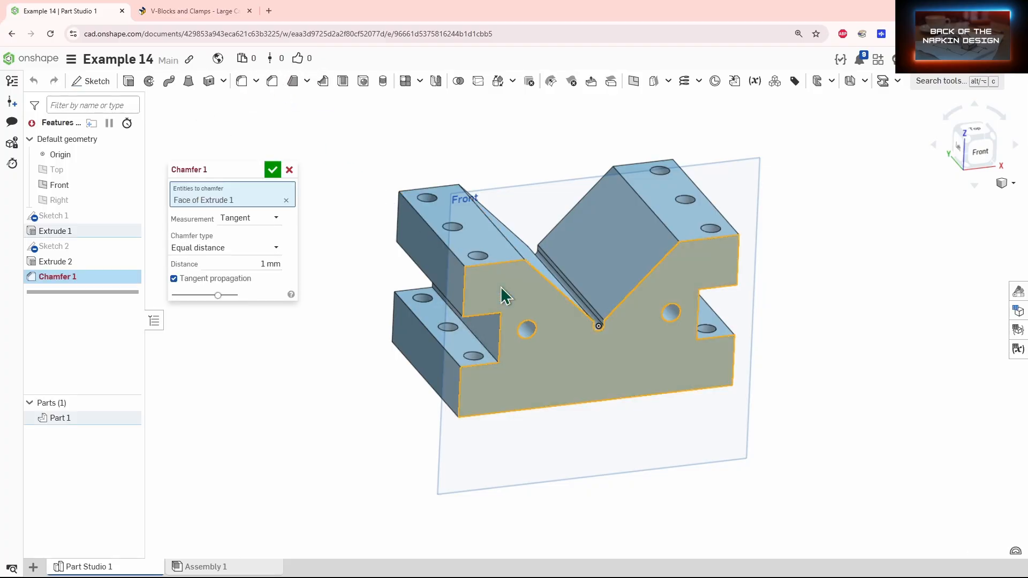
{"action": "left_click", "coordinate": [486, 247]}
{"action": "left_click", "coordinate": [682, 224]}
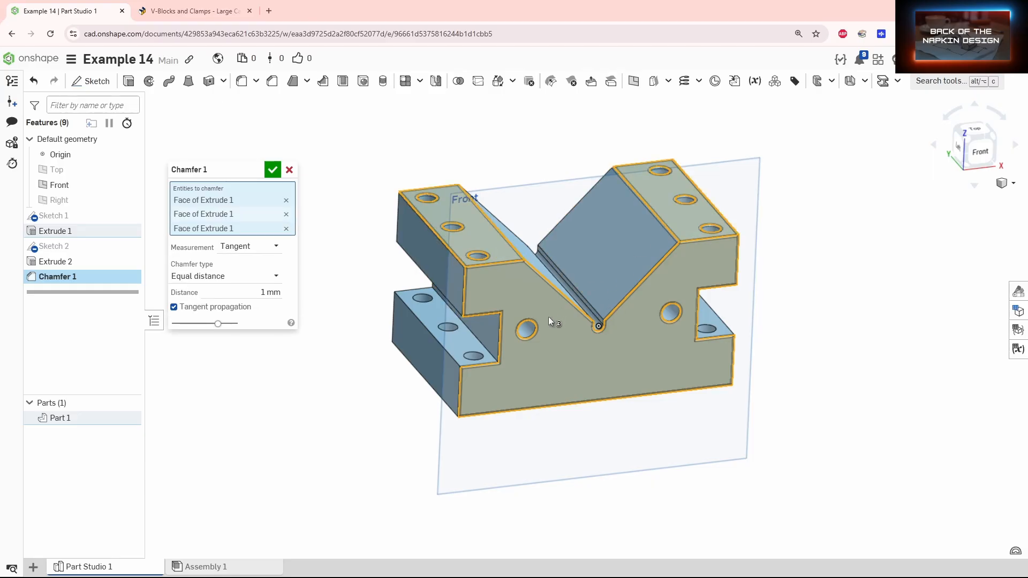
Step: Add the upper and lower outer side faces on the block's left side to the chamfer
{"action": "right_click_drag", "start_coordinate": [549, 316], "coordinate": [535, 284]}
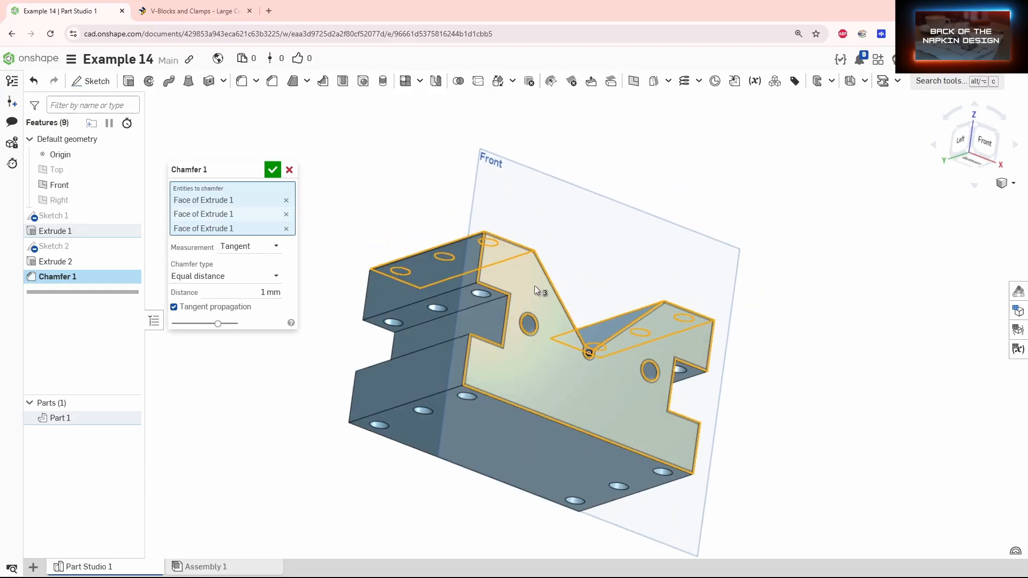
{"action": "left_click", "coordinate": [456, 265]}
{"action": "left_click", "coordinate": [422, 378]}
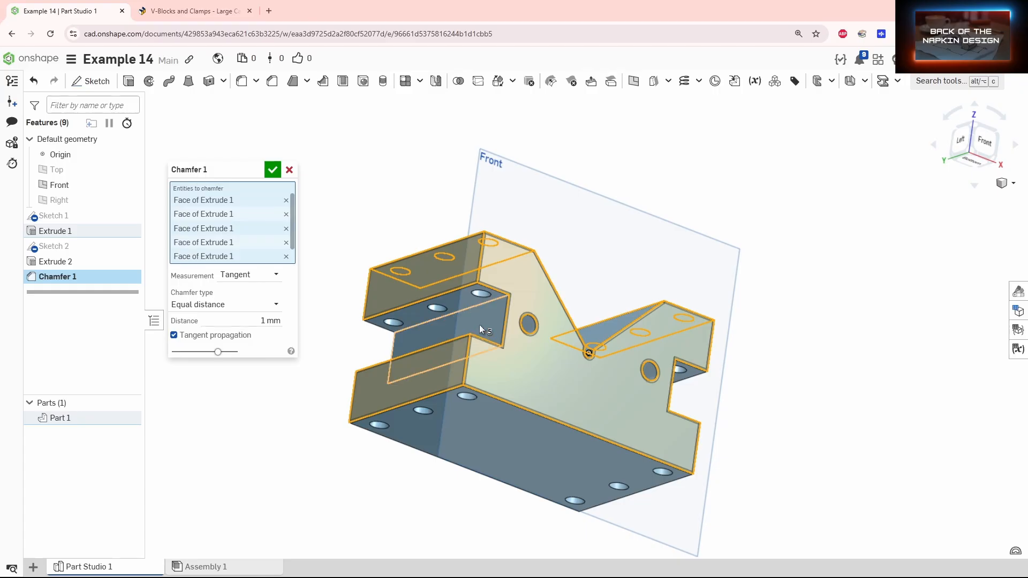
Step: Try adding the left slot's inner wall to the chamfer, and deselect it again
{"action": "left_click", "coordinate": [480, 324]}
{"action": "right_click", "coordinate": [669, 395]}
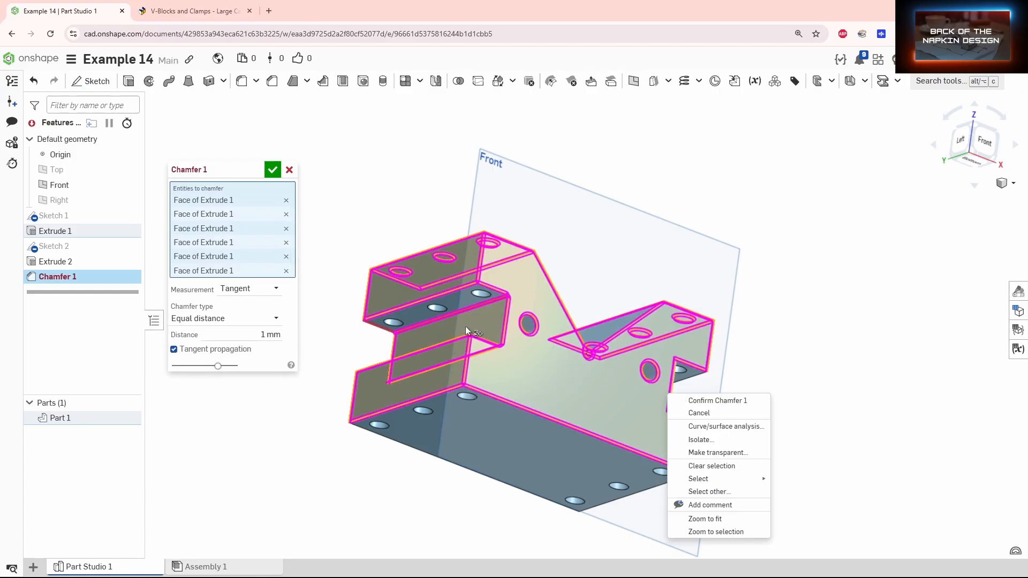
{"action": "left_click", "coordinate": [480, 320]}
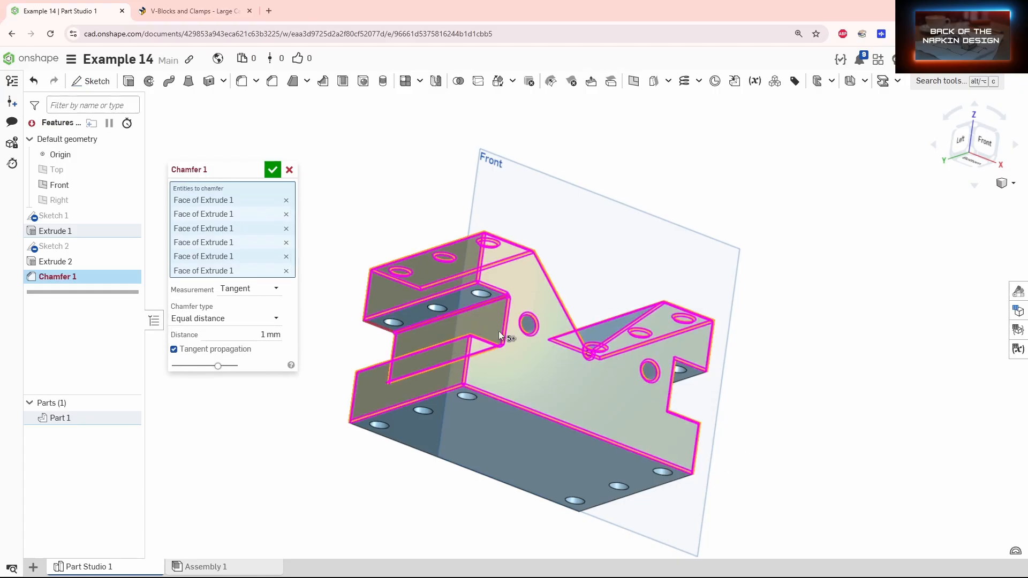
{"action": "left_click", "coordinate": [489, 321]}
Step: Add the upper and lower outer side faces on the block's right side to the chamfer
{"action": "right_click_drag", "start_coordinate": [576, 354], "coordinate": [513, 355]}
{"action": "left_click", "coordinate": [749, 343]}
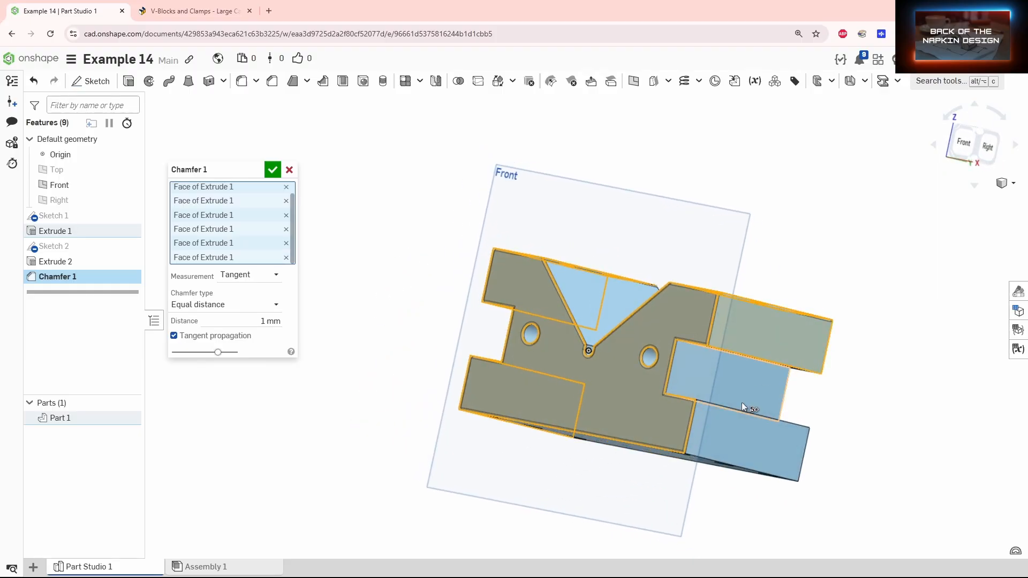
{"action": "left_click", "coordinate": [735, 435]}
Step: Add both sloping faces of the V to the chamfer
{"action": "key", "text": "shift+7"}
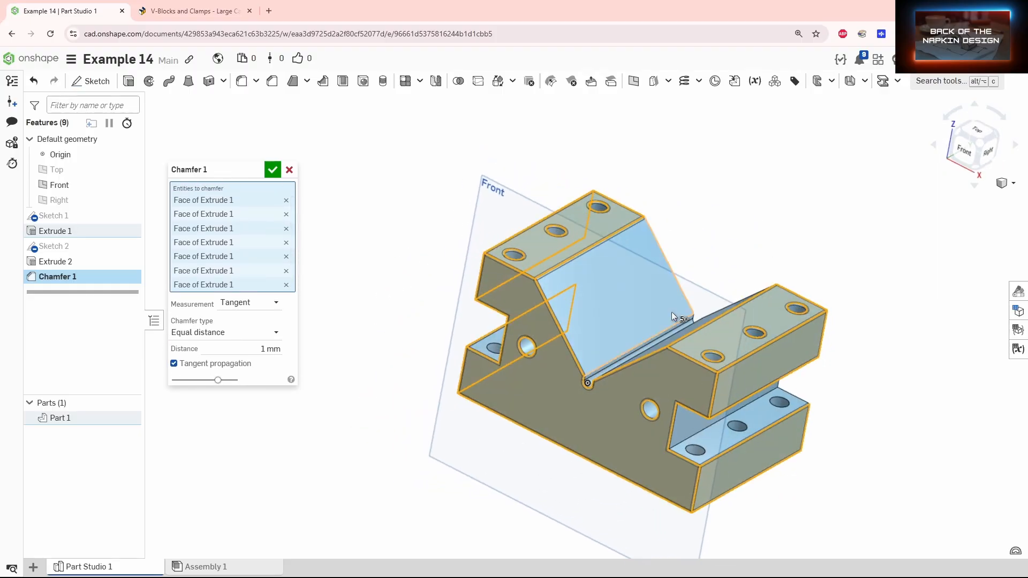
{"action": "left_click", "coordinate": [622, 293]}
{"action": "right_click_drag", "start_coordinate": [621, 293], "coordinate": [698, 345]}
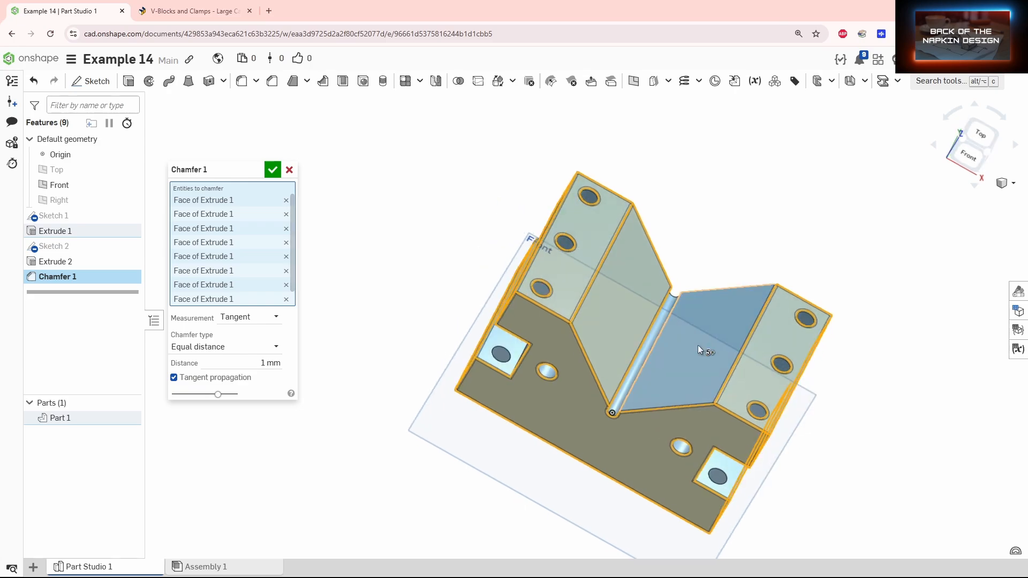
{"action": "left_click", "coordinate": [698, 346]}
Step: Add the relief groove's face at the base of the V and accept the 1 mm chamfer
{"action": "scroll", "coordinate": [636, 385], "scroll_direction": "up", "scroll_amount": 5}
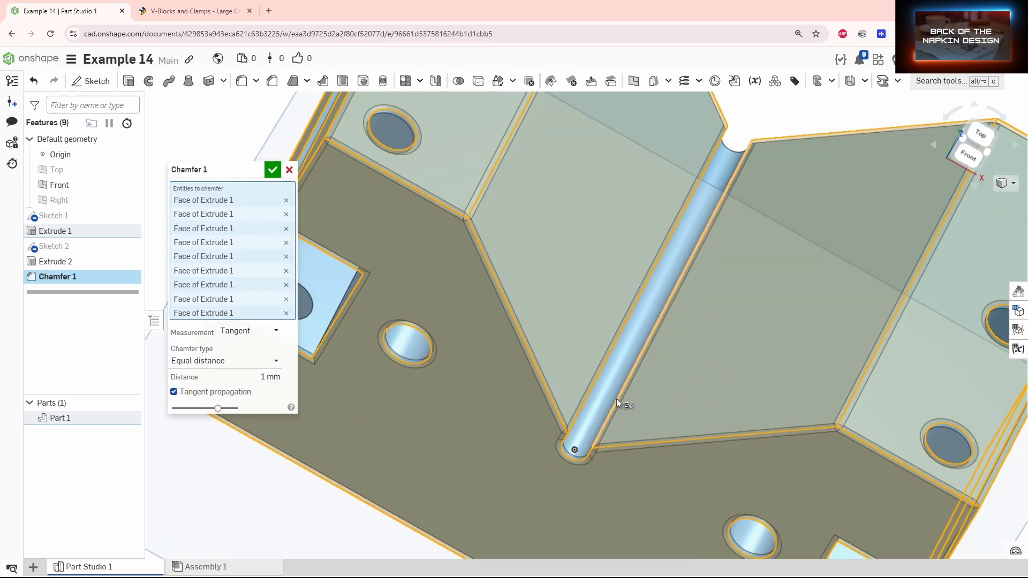
{"action": "left_click", "coordinate": [596, 395]}
{"action": "right_click_drag", "start_coordinate": [606, 426], "coordinate": [596, 384]}
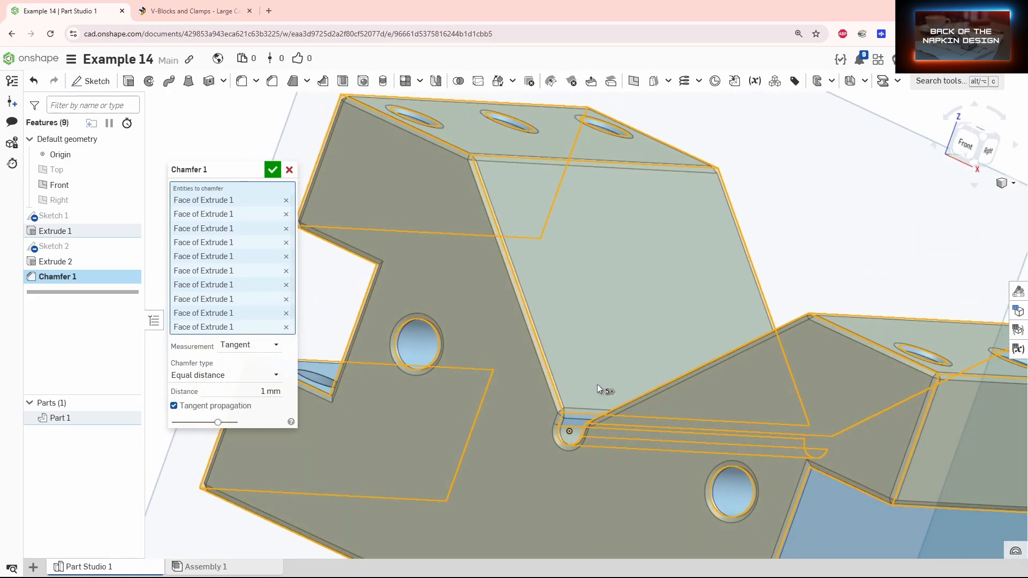
{"action": "scroll", "coordinate": [577, 384], "scroll_direction": "down", "scroll_amount": 4}
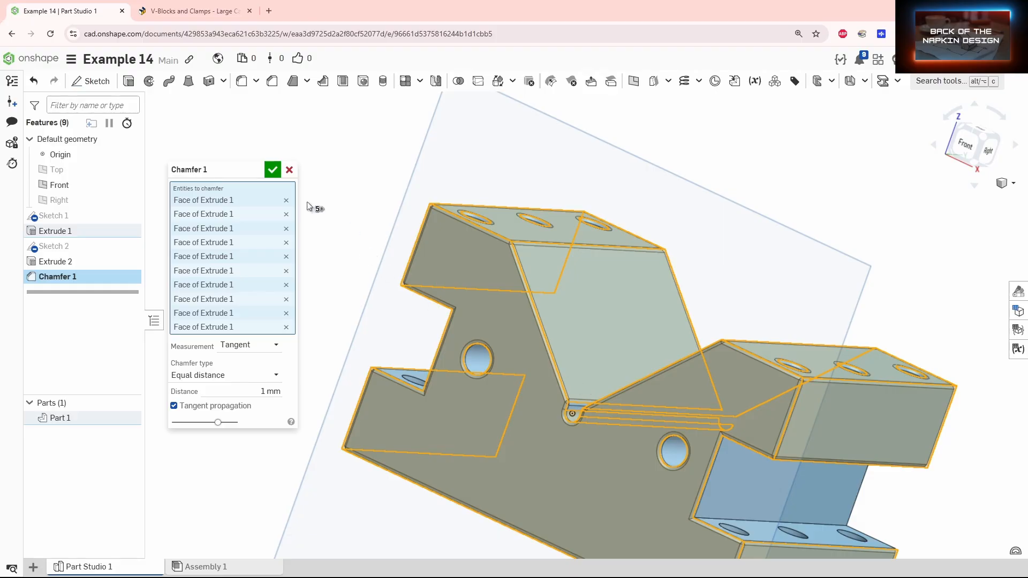
{"action": "left_click", "coordinate": [272, 170]}
Step: Start a second 1 mm Chamfer and try it on the inner walls of both side slots
{"action": "mouse_move", "coordinate": [546, 358]}
{"action": "right_mouse_down"}
{"action": "mouse_move", "coordinate": [556, 378]}
{"action": "mouse_move", "coordinate": [539, 344]}
{"action": "mouse_move", "coordinate": [551, 352]}
{"action": "right_mouse_up"}
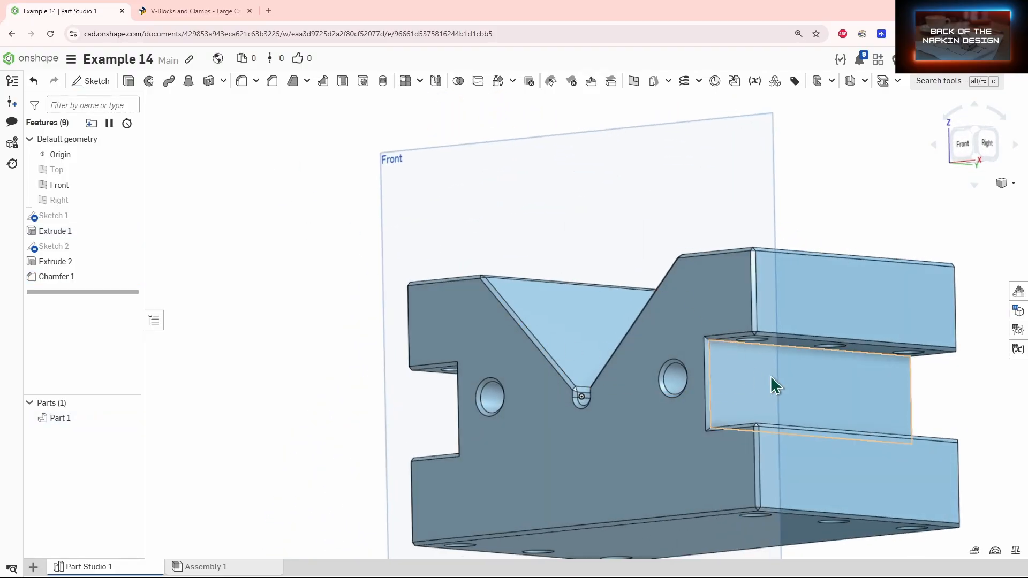
{"action": "left_click", "coordinate": [272, 81]}
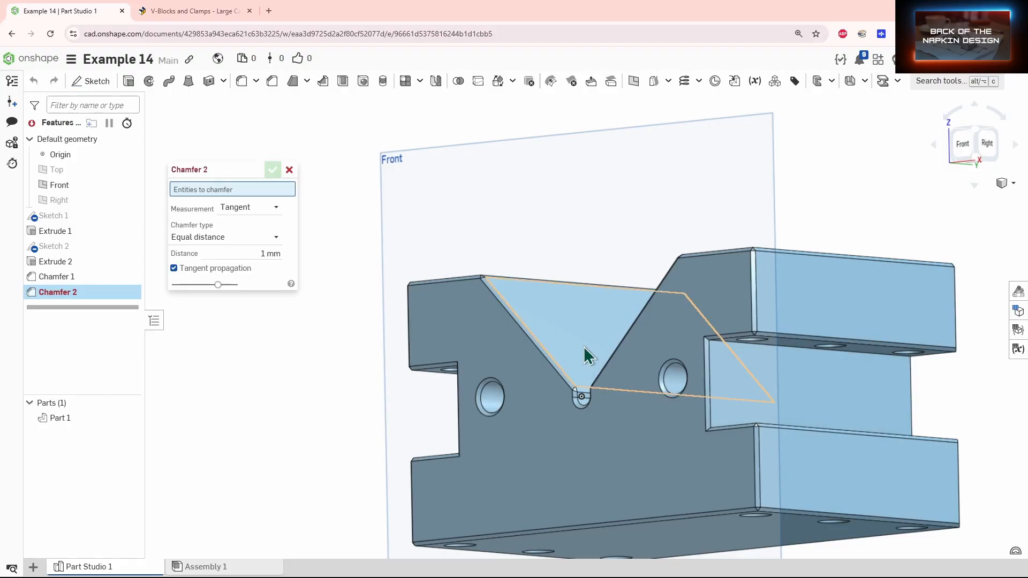
{"action": "left_click", "coordinate": [806, 376]}
{"action": "right_click_drag", "start_coordinate": [591, 411], "coordinate": [628, 409]}
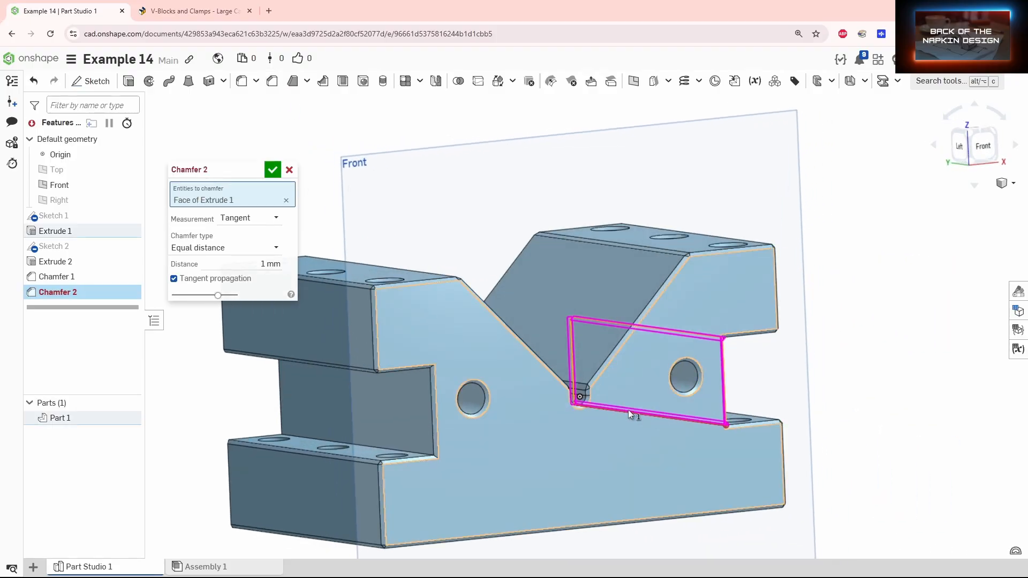
{"action": "left_click", "coordinate": [363, 394]}
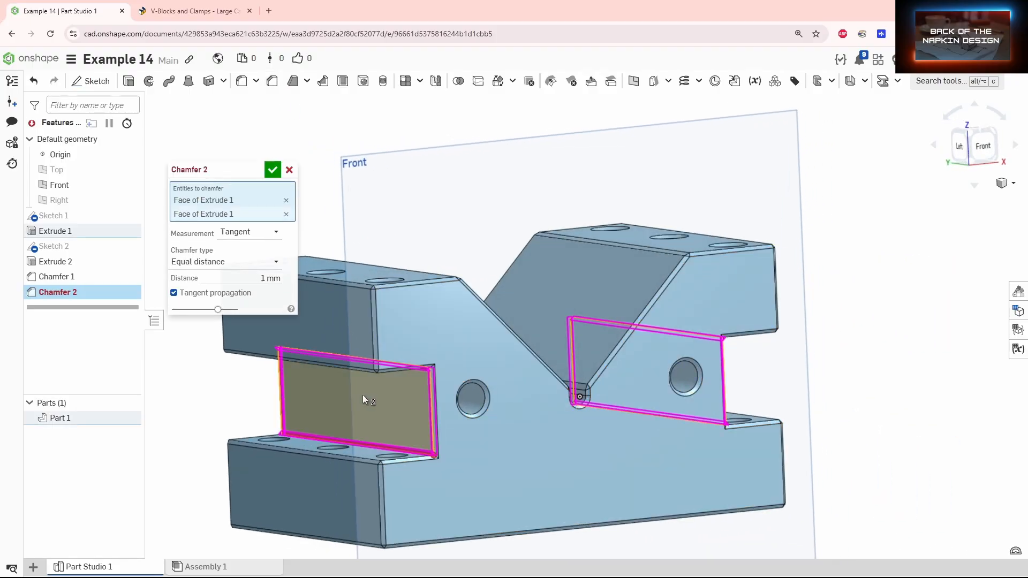
Step: Replace both slot faces in the 1 mm Chamfer with the upper and lower inner corner edges of the left side slot
{"action": "left_click", "coordinate": [286, 201]}
{"action": "left_click", "coordinate": [286, 201]}
{"action": "right_click_drag", "start_coordinate": [394, 386], "coordinate": [393, 439]}
{"action": "left_click", "coordinate": [389, 367]}
{"action": "left_click", "coordinate": [393, 442]}
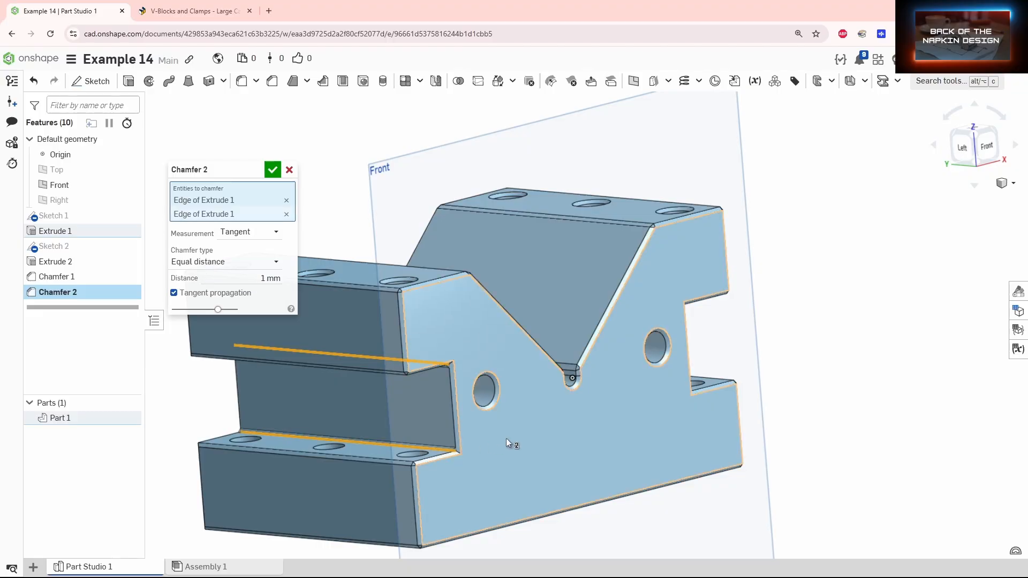
Step: Add the lower and upper inner corner edges of the block's right side slot to the chamfer
{"action": "right_click_drag", "start_coordinate": [506, 438], "coordinate": [589, 418]}
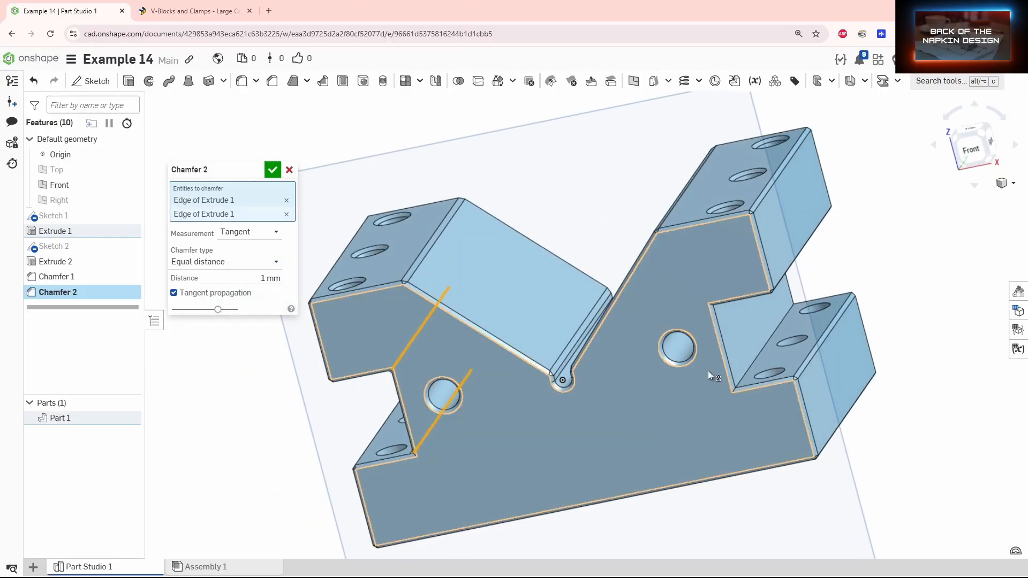
{"action": "left_click", "coordinate": [743, 367]}
{"action": "left_click", "coordinate": [750, 353]}
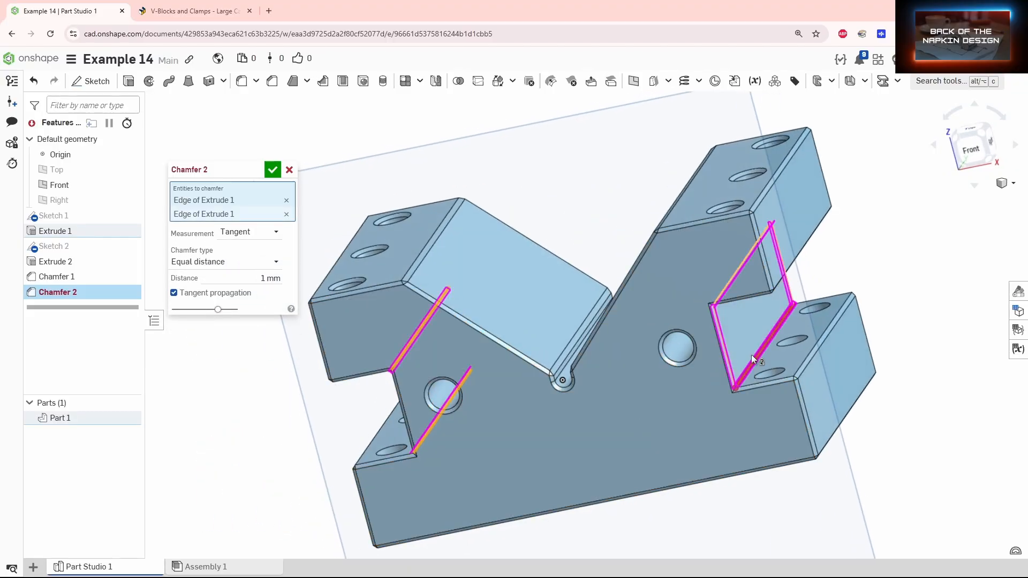
{"action": "left_click", "coordinate": [752, 364]}
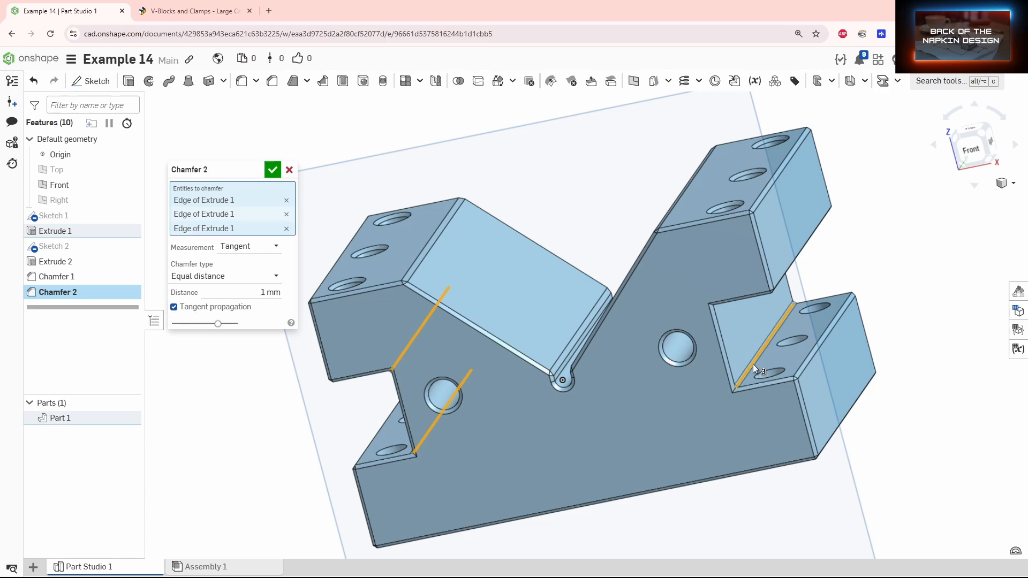
{"action": "right_click_drag", "start_coordinate": [752, 364], "coordinate": [747, 342]}
{"action": "left_click", "coordinate": [738, 295]}
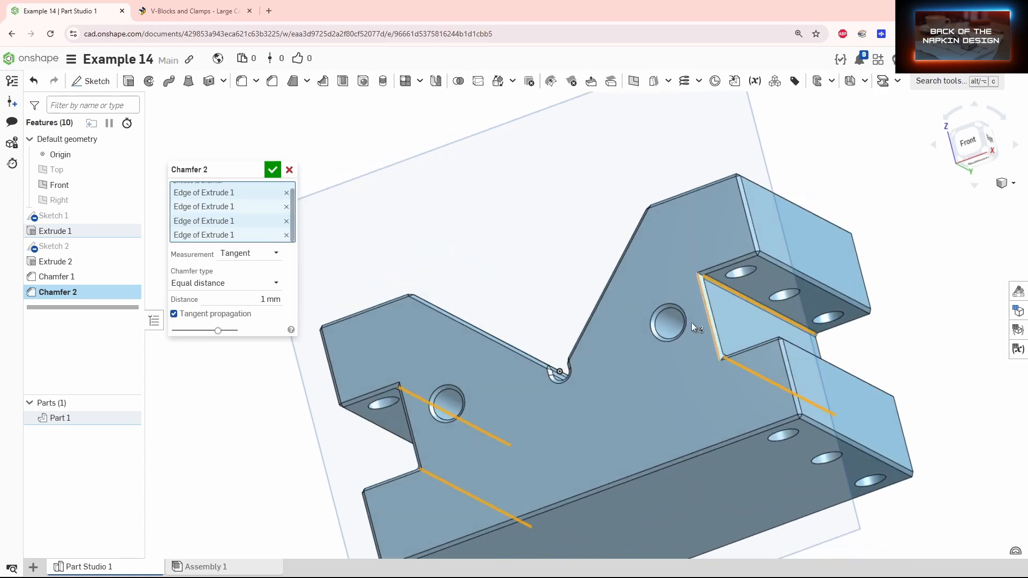
Step: Add the bottom edge of the block's back face to the selection and accept the 1 mm chamfer
{"action": "right_click_drag", "start_coordinate": [866, 371], "coordinate": [688, 358]}
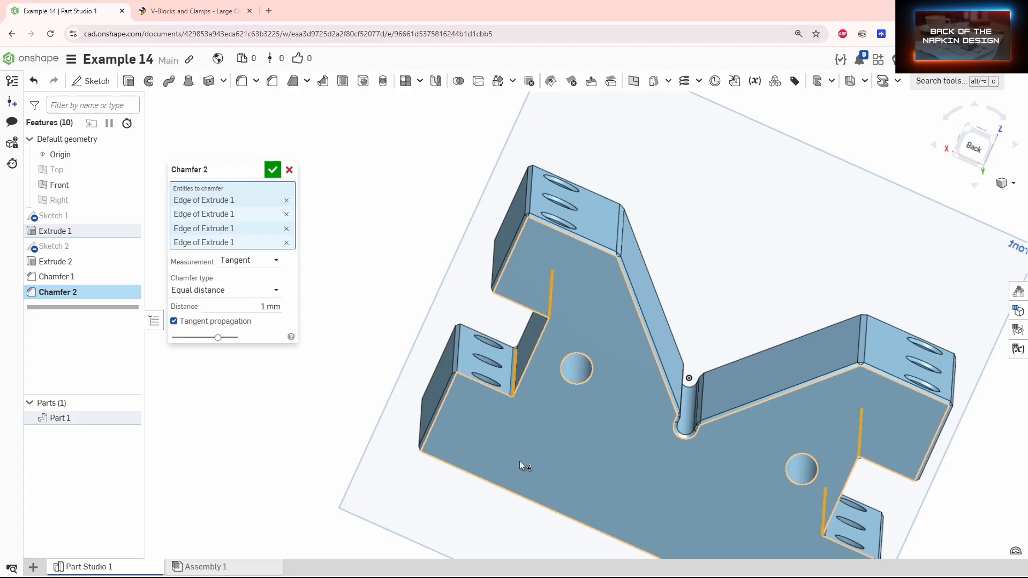
{"action": "left_click", "coordinate": [495, 487]}
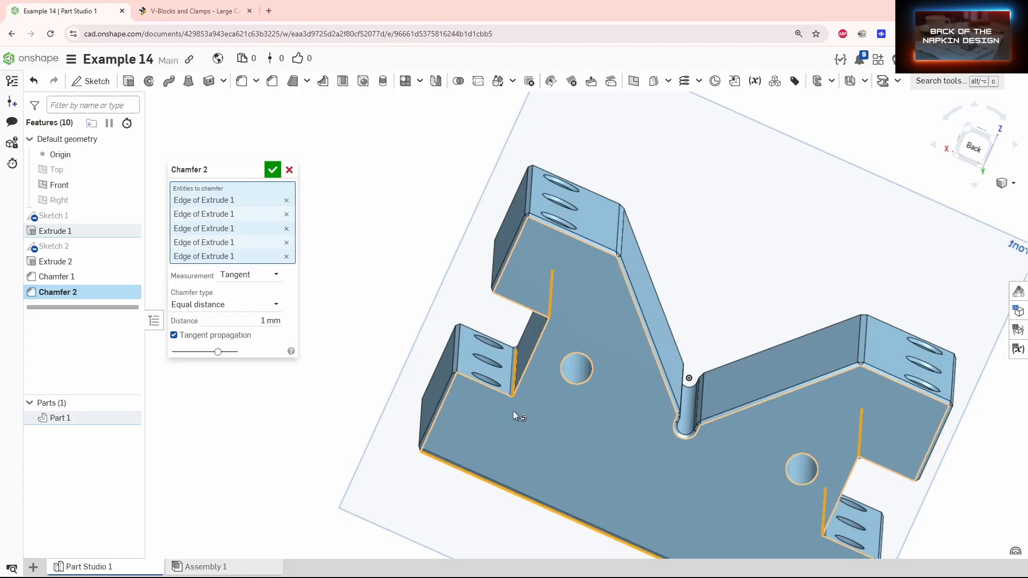
{"action": "left_click", "coordinate": [273, 170]}
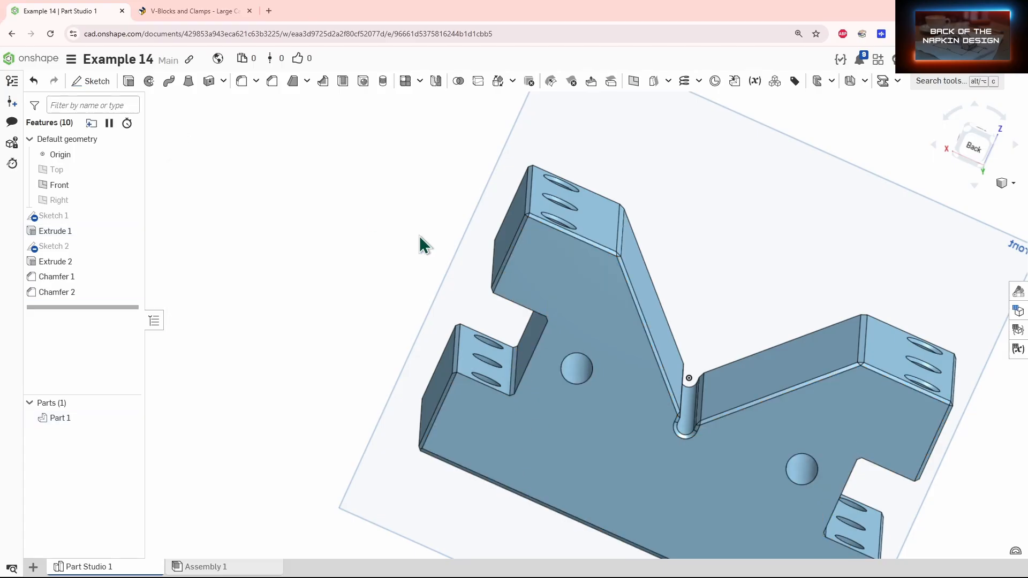
Step: Chamfer the entire back face of the block with an equal distance of 1 mm
{"action": "right_click_drag", "start_coordinate": [420, 240], "coordinate": [585, 310]}
{"action": "mouse_move", "coordinate": [649, 303]}
{"action": "right_mouse_down"}
{"action": "mouse_move", "coordinate": [618, 301]}
{"action": "mouse_move", "coordinate": [573, 275]}
{"action": "mouse_move", "coordinate": [728, 339]}
{"action": "mouse_move", "coordinate": [659, 326]}
{"action": "mouse_move", "coordinate": [643, 301]}
{"action": "right_mouse_up"}
{"action": "scroll", "coordinate": [643, 301], "scroll_direction": "up", "scroll_amount": 2}
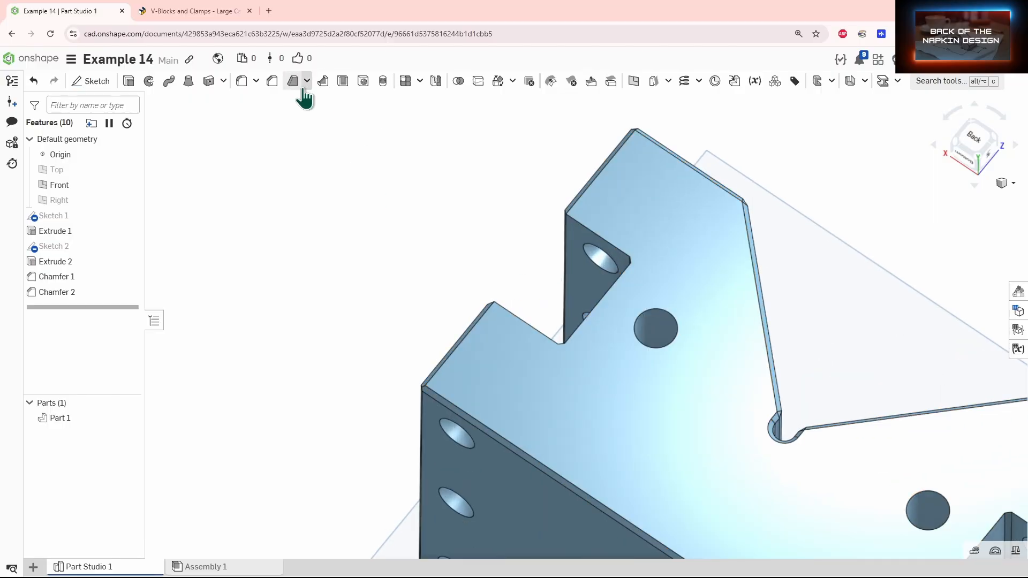
{"action": "left_click", "coordinate": [272, 81]}
{"action": "scroll", "coordinate": [621, 381], "scroll_direction": "down", "scroll_amount": 3}
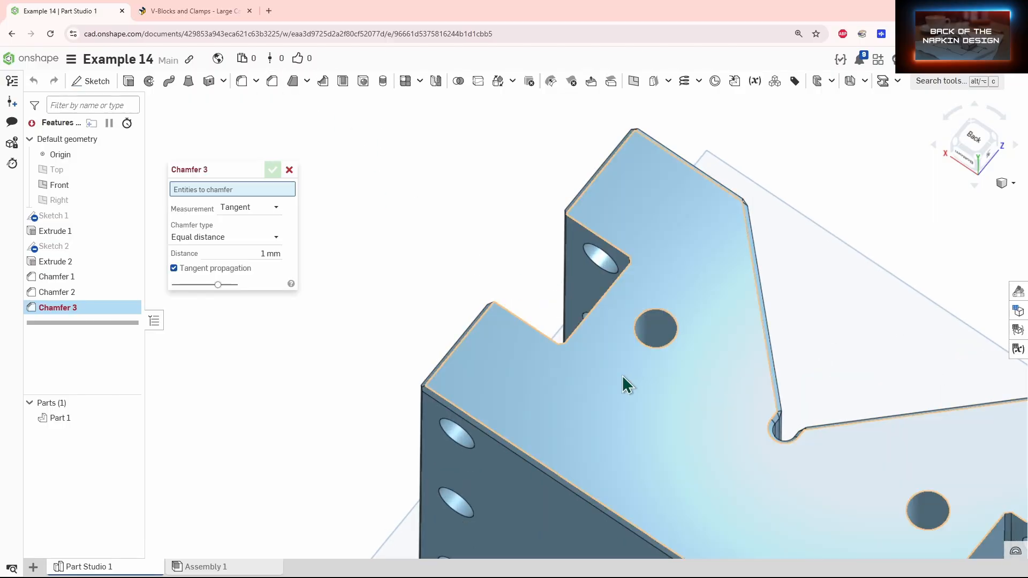
{"action": "left_click", "coordinate": [616, 378]}
{"action": "scroll", "coordinate": [615, 375], "scroll_direction": "down", "scroll_amount": 3}
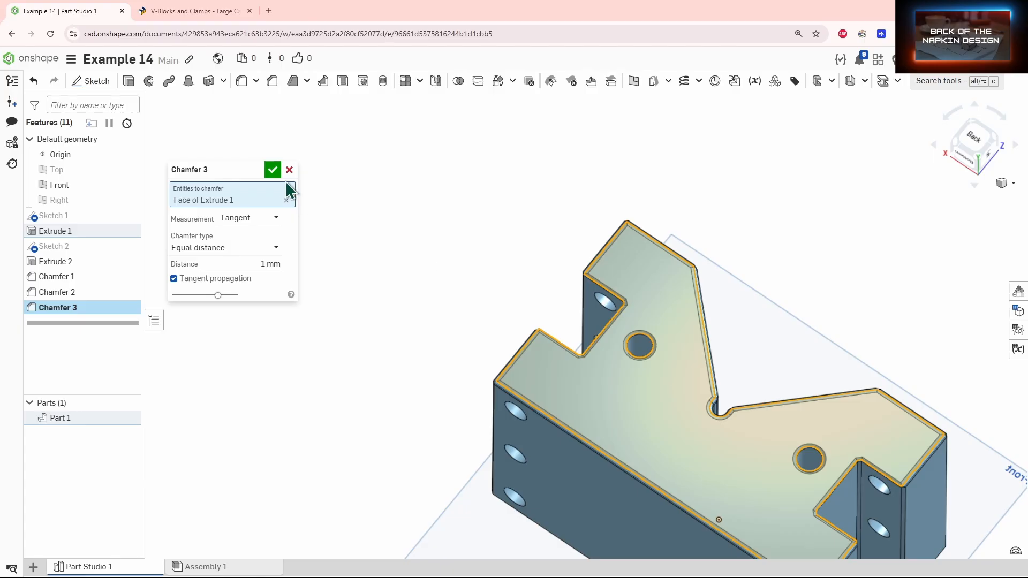
{"action": "left_click", "coordinate": [272, 169]}
Step: Hide the Front plane so that only the finished V-block is displayed
{"action": "right_click_drag", "start_coordinate": [441, 291], "coordinate": [542, 323]}
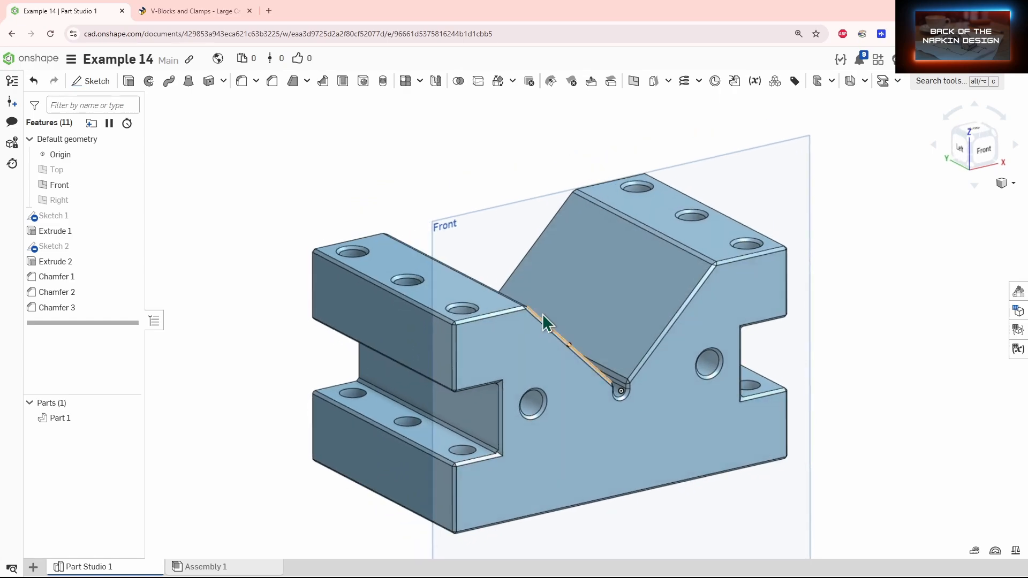
{"action": "left_click", "coordinate": [509, 214]}
{"action": "key", "text": "y"}
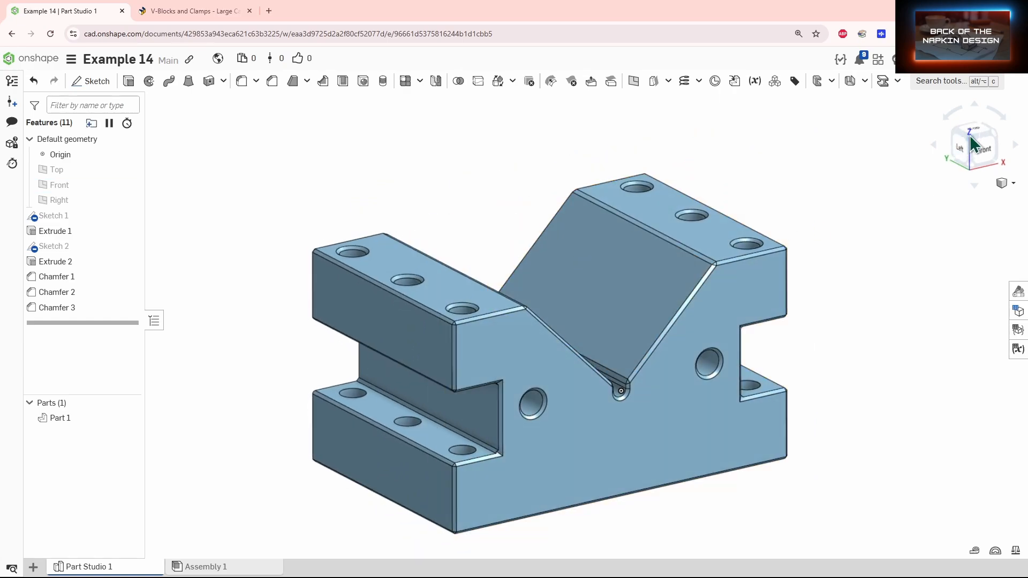
{"action": "left_click", "coordinate": [958, 154]}
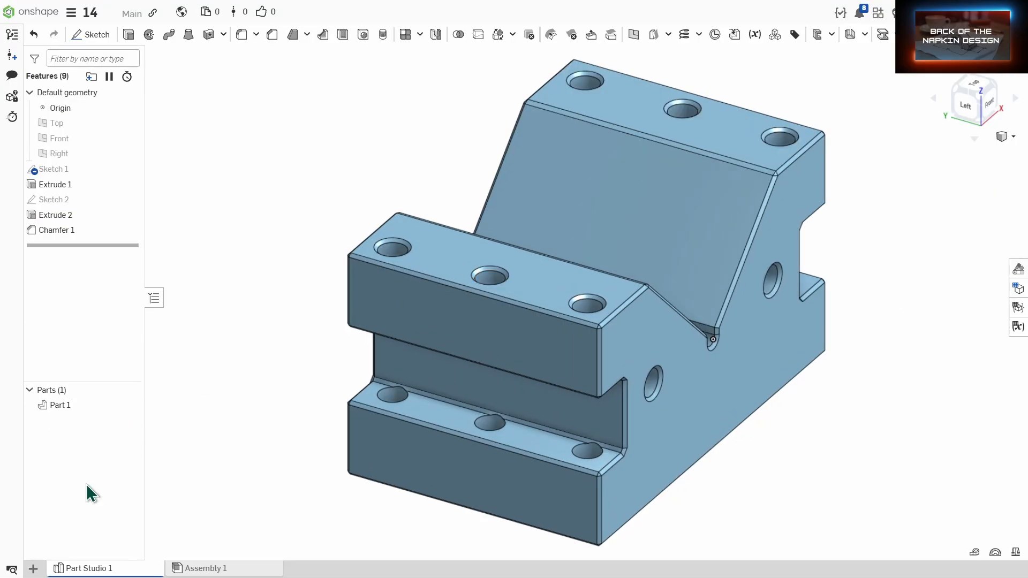
Step: Create a new drawing from the ANSI_B_MM template with no views
{"action": "left_click", "coordinate": [33, 569]}
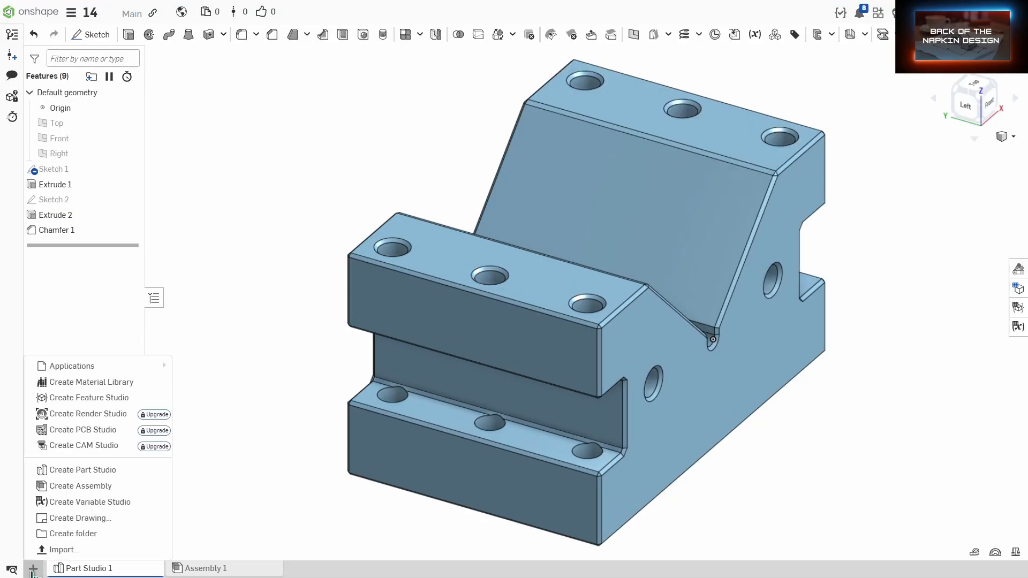
{"action": "left_click", "coordinate": [55, 519]}
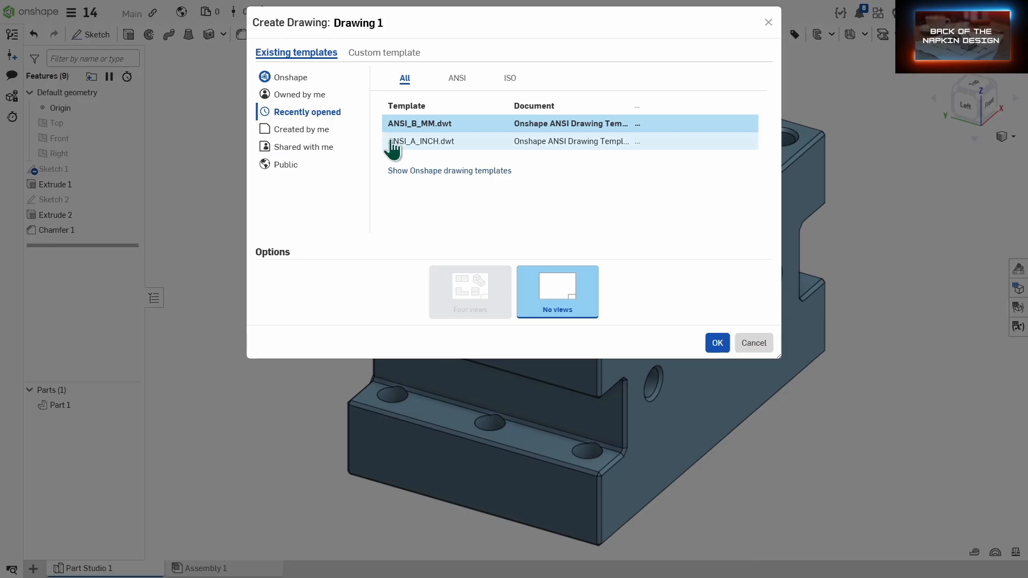
{"action": "left_click", "coordinate": [403, 130]}
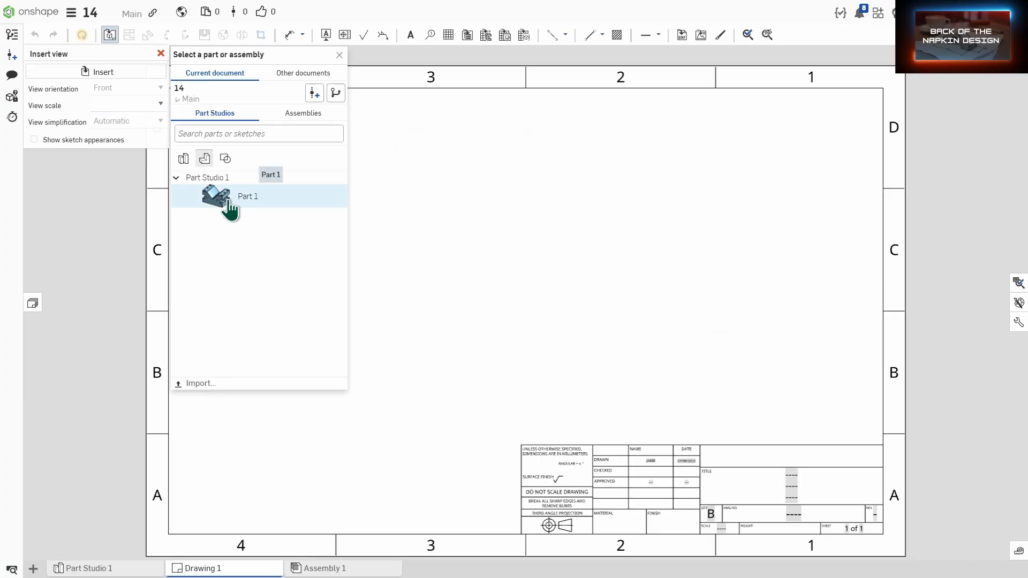
Step: Insert a Front view of Part 1 at 1:1 and place it in the lower left area of the sheet
{"action": "left_click", "coordinate": [229, 202]}
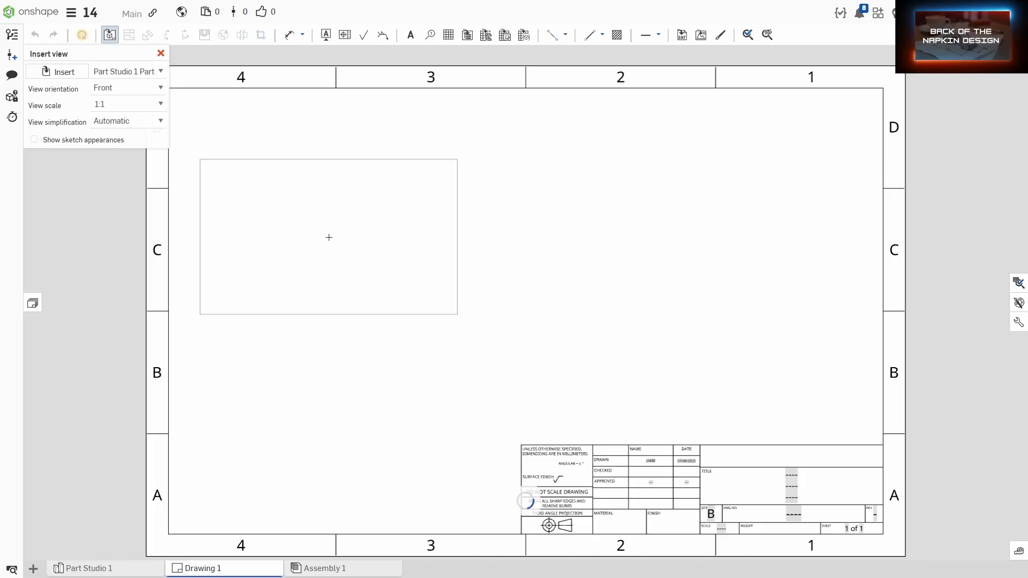
{"action": "left_click", "coordinate": [351, 246]}
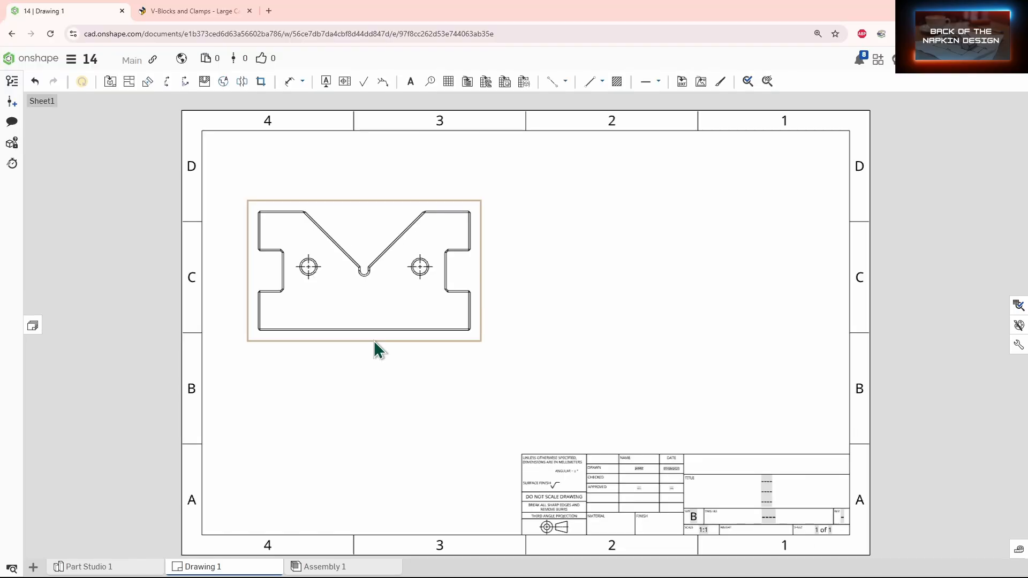
{"action": "left_click_drag", "start_coordinate": [373, 341], "coordinate": [378, 445]}
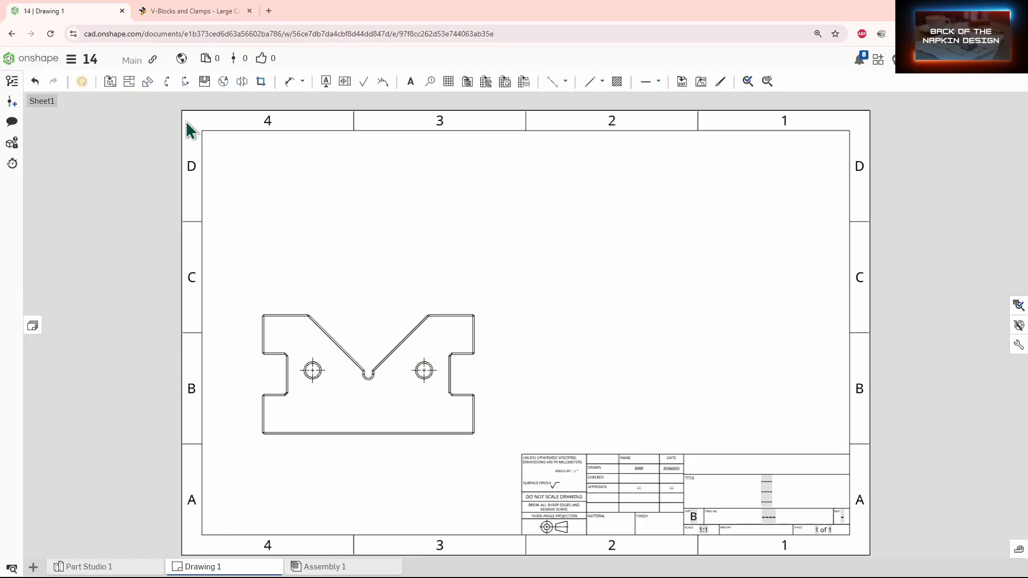
Step: Project a top view from the front view and place it directly above
{"action": "left_click", "coordinate": [129, 82]}
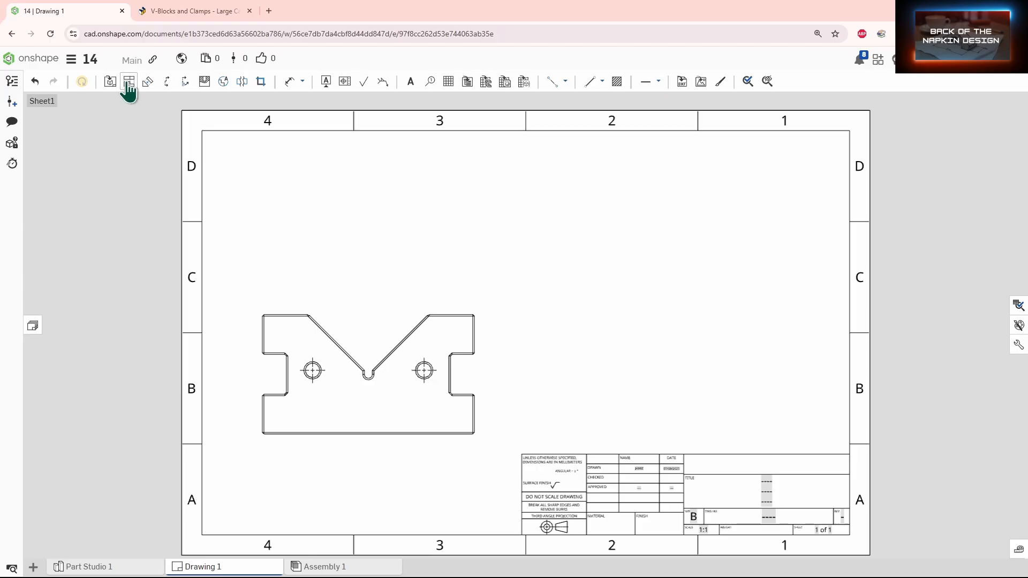
{"action": "left_click", "coordinate": [341, 369]}
{"action": "left_click", "coordinate": [372, 215]}
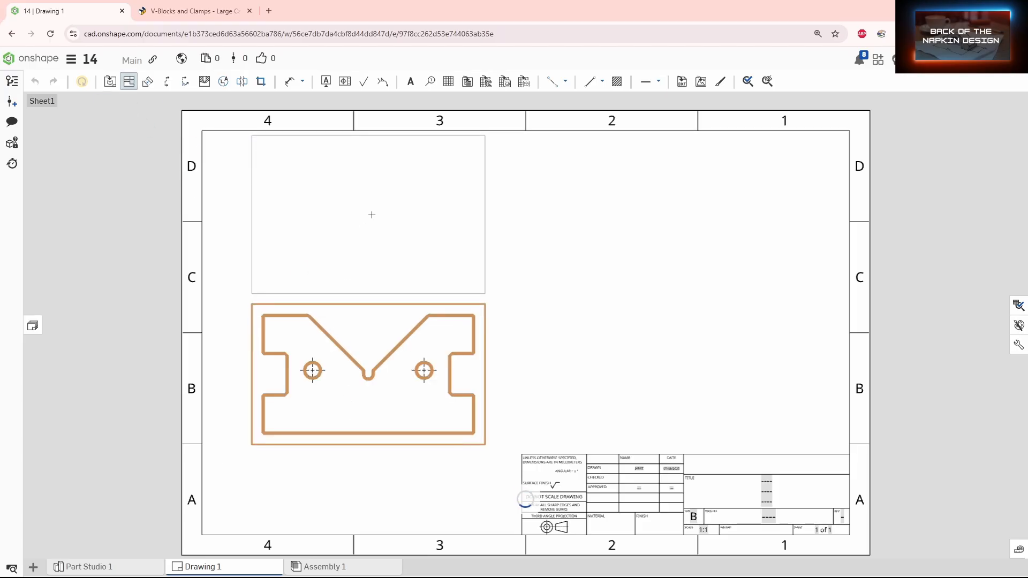
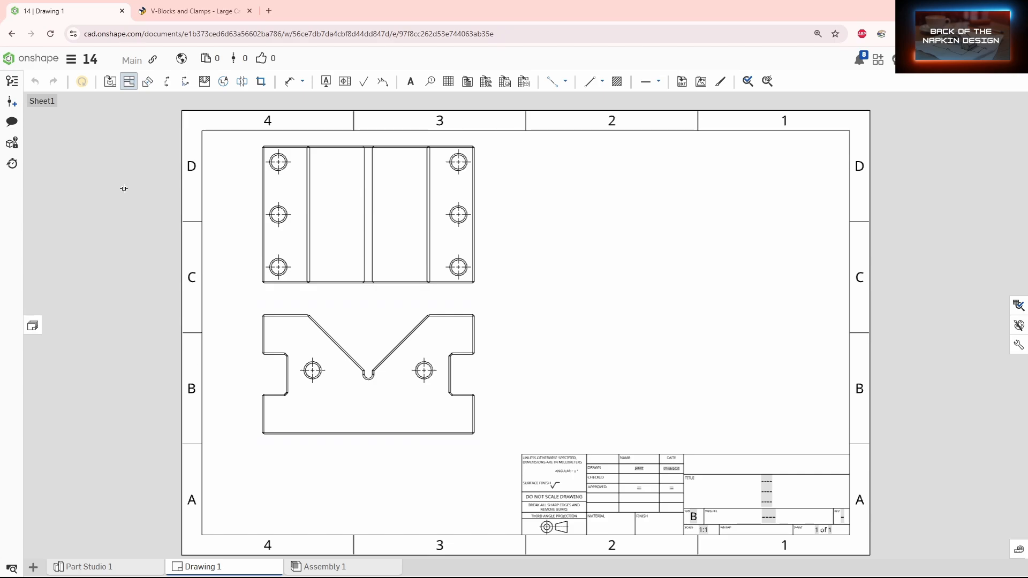
Step: Insert an Isometric view of Part 1 at 1:1 and place it in the upper right area of the sheet
{"action": "left_click", "coordinate": [110, 82]}
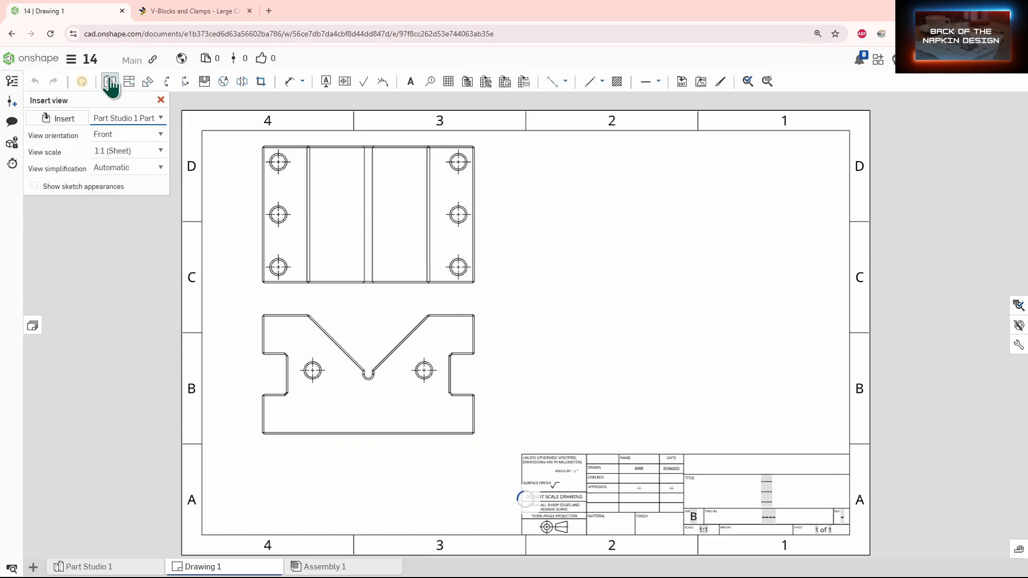
{"action": "left_click", "coordinate": [111, 136]}
{"action": "left_click", "coordinate": [114, 244]}
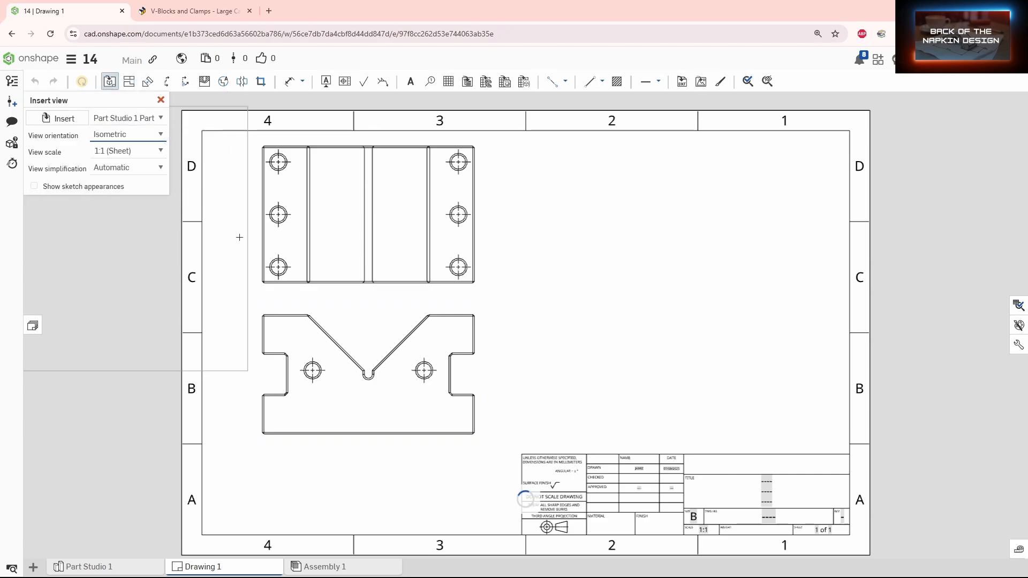
{"action": "left_click", "coordinate": [752, 243]}
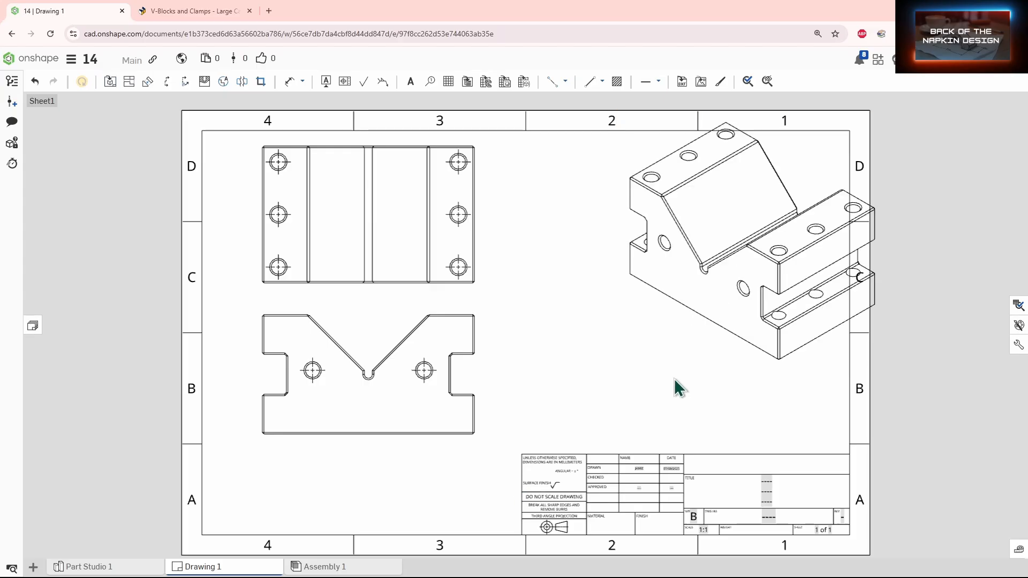
{"action": "left_click_drag", "start_coordinate": [678, 371], "coordinate": [647, 384]}
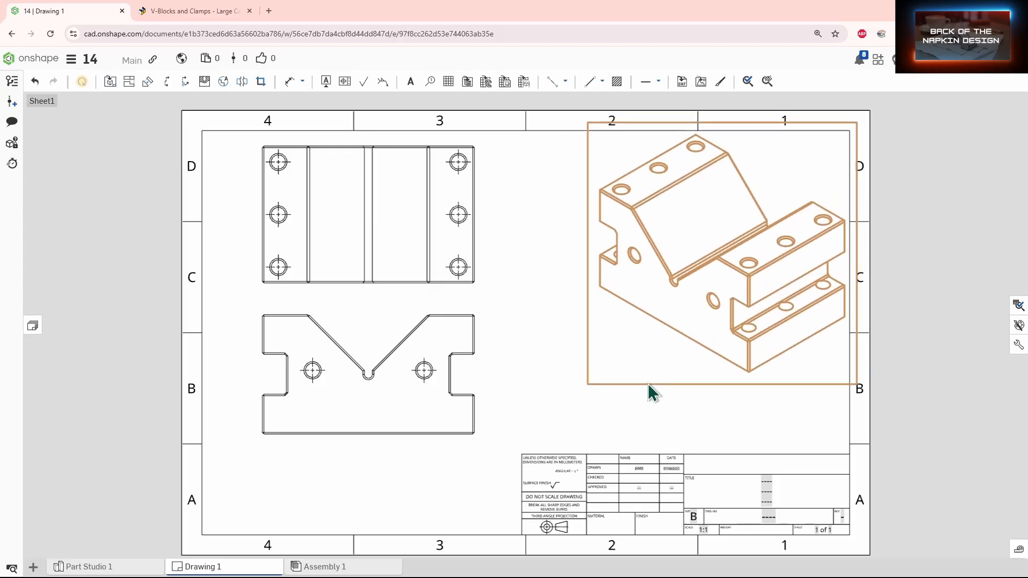
Step: Set the isometric view's scale to 1:2 and move the view into the sheet's upper right corner
{"action": "double_click", "coordinate": [684, 381]}
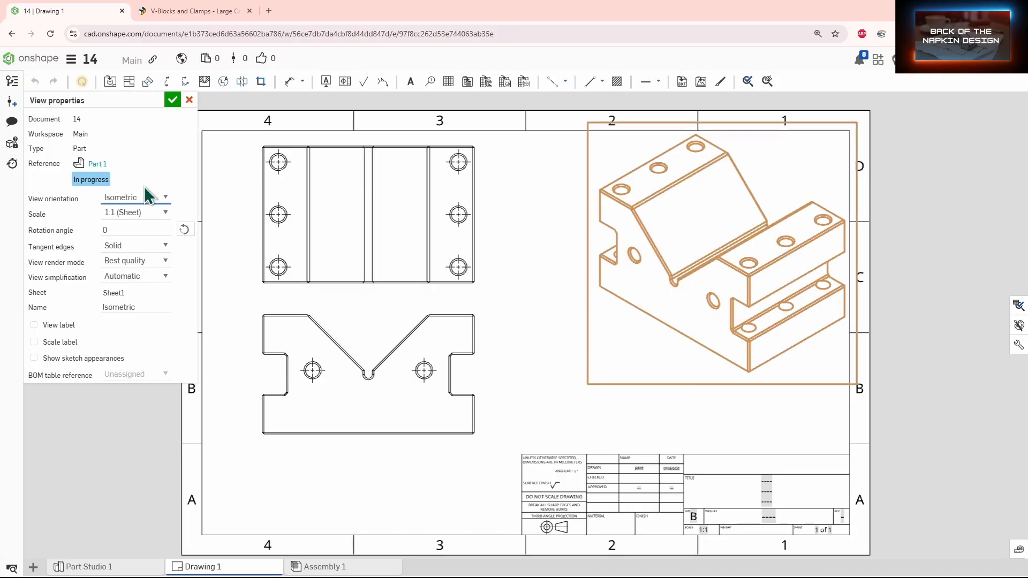
{"action": "left_click", "coordinate": [124, 212]}
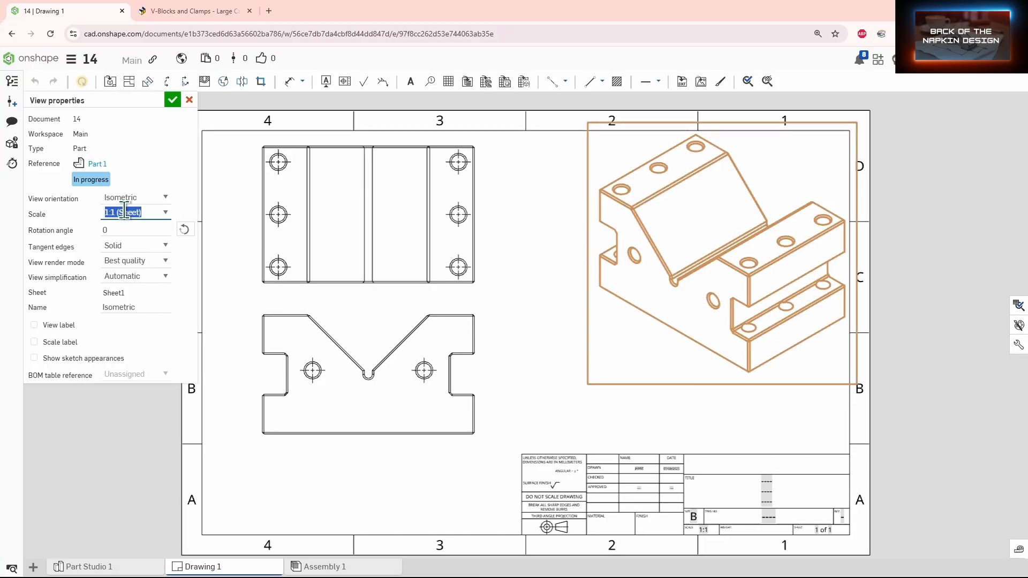
{"action": "left_click", "coordinate": [165, 215]}
{"action": "left_click", "coordinate": [142, 262]}
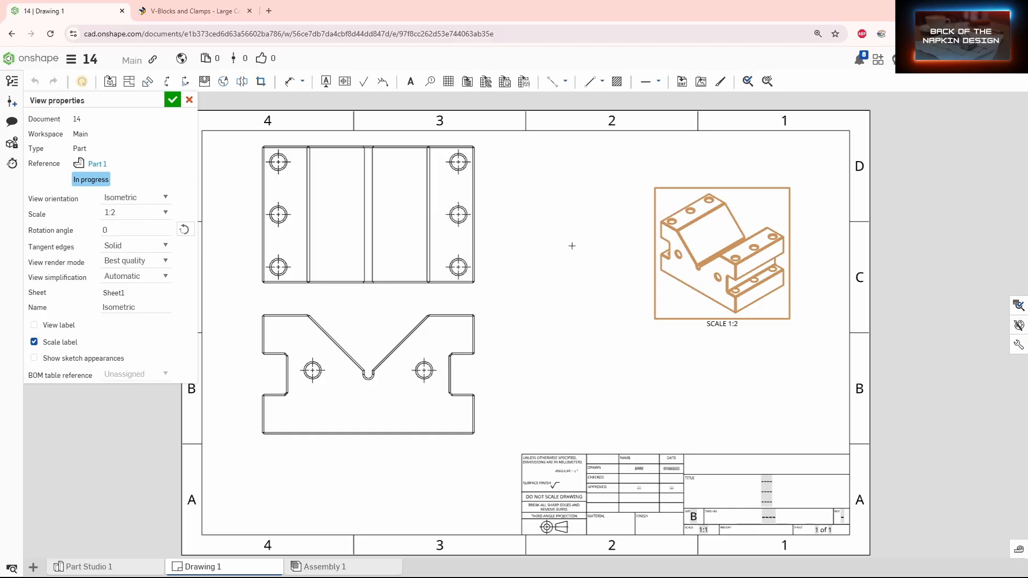
{"action": "left_click", "coordinate": [172, 100]}
{"action": "left_click_drag", "start_coordinate": [660, 326], "coordinate": [720, 267]}
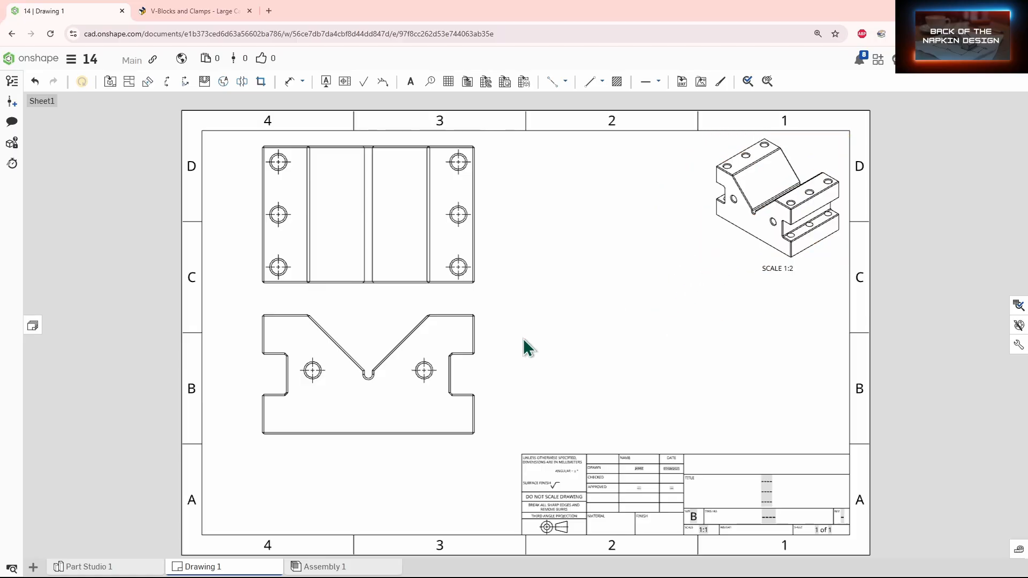
Step: Move the front view and the top view slightly lower on the sheet
{"action": "left_click_drag", "start_coordinate": [485, 422], "coordinate": [484, 437]}
{"action": "left_click_drag", "start_coordinate": [488, 304], "coordinate": [487, 315]}
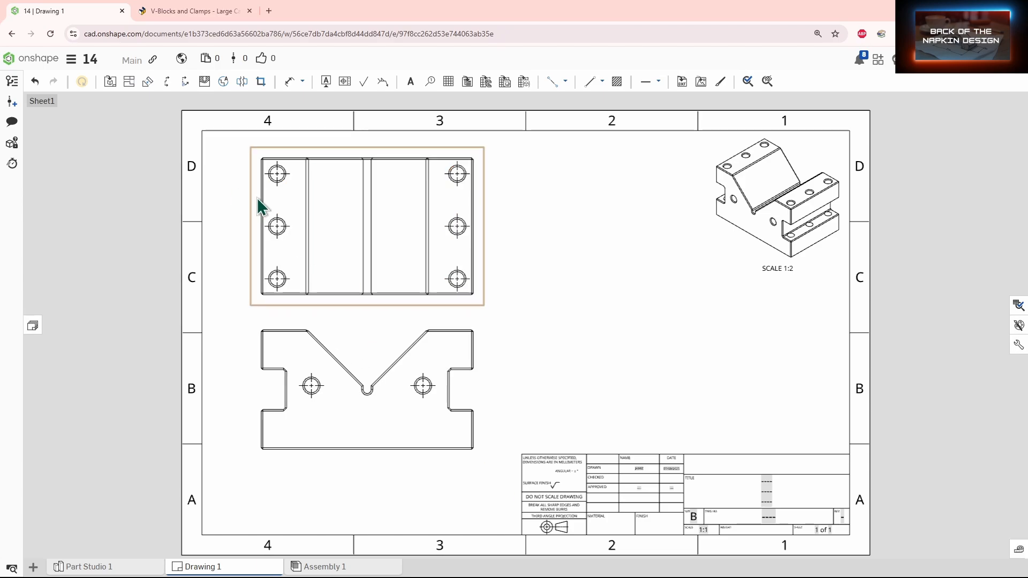
Step: Dimension the front view's overall height between its bottom and top edges, placing the dimension to the right of the view
{"action": "key", "text": "d"}
{"action": "scroll", "coordinate": [433, 464], "scroll_direction": "up", "scroll_amount": 5}
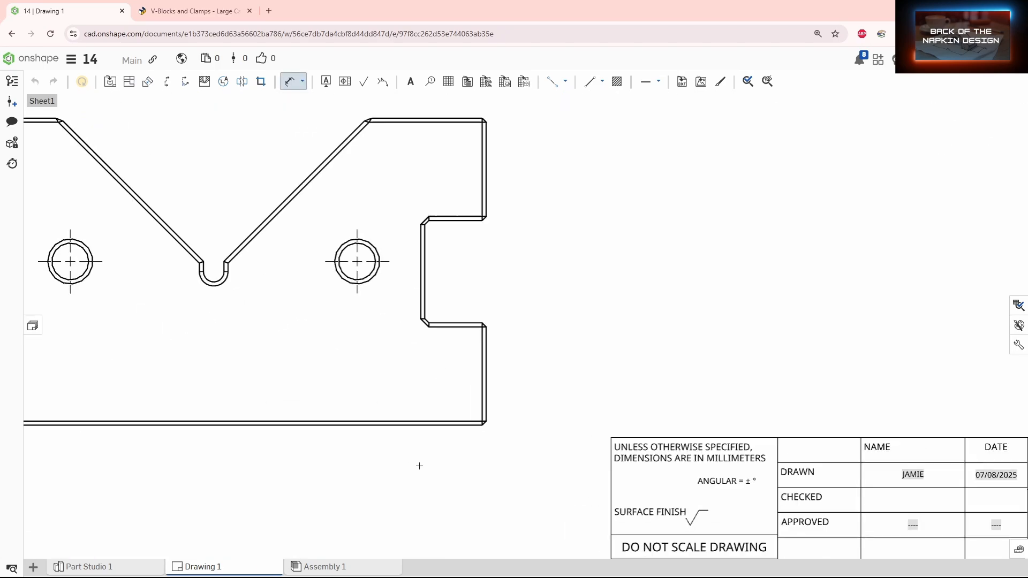
{"action": "left_click", "coordinate": [426, 426]}
{"action": "scroll", "coordinate": [424, 386], "scroll_direction": "down", "scroll_amount": 4}
{"action": "scroll", "coordinate": [434, 284], "scroll_direction": "up", "scroll_amount": 4}
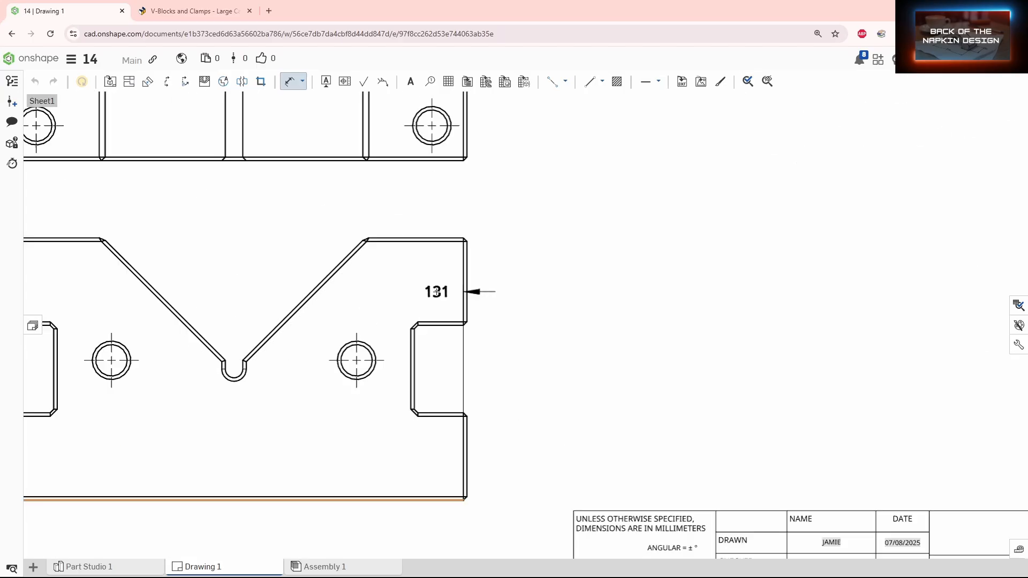
{"action": "left_click", "coordinate": [439, 229]}
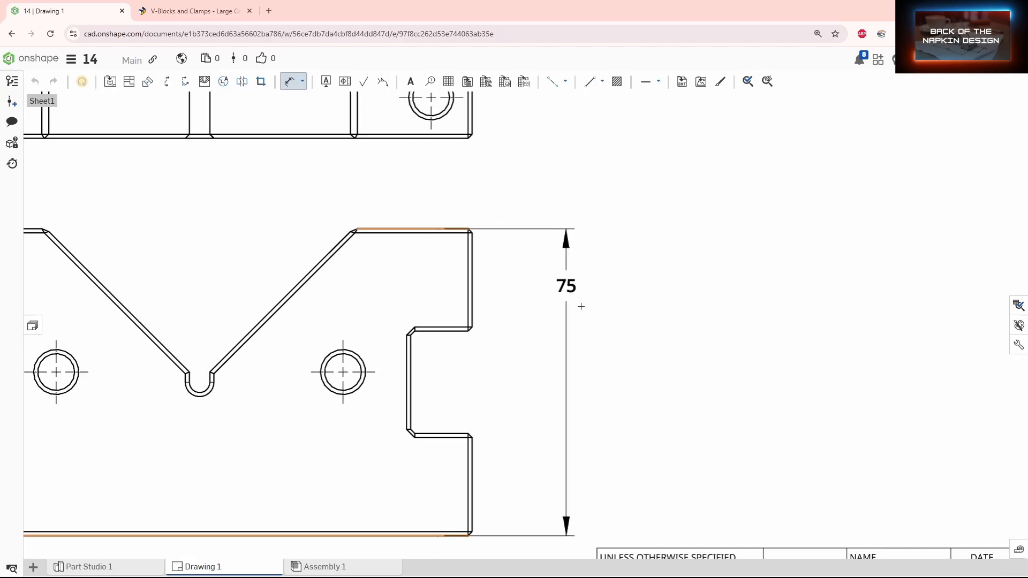
{"action": "left_click", "coordinate": [569, 369]}
Step: Dimension the front view's overall width between its outer side edges, placing the dimension below the view
{"action": "middle_click_drag", "start_coordinate": [454, 395], "coordinate": [848, 306]}
{"action": "scroll", "coordinate": [846, 307], "scroll_direction": "down", "scroll_amount": 1}
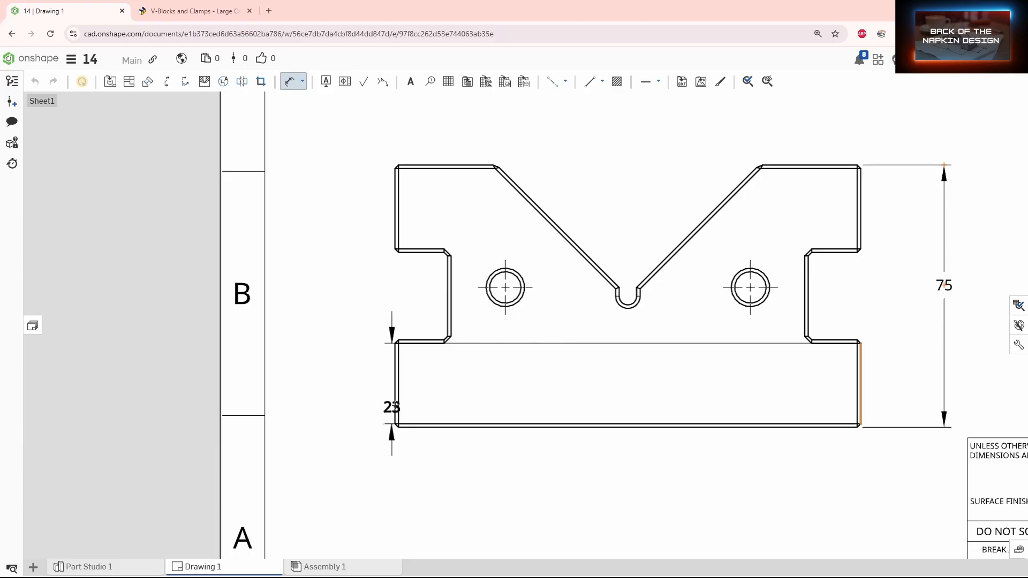
{"action": "left_click", "coordinate": [395, 404]}
{"action": "left_click", "coordinate": [656, 462]}
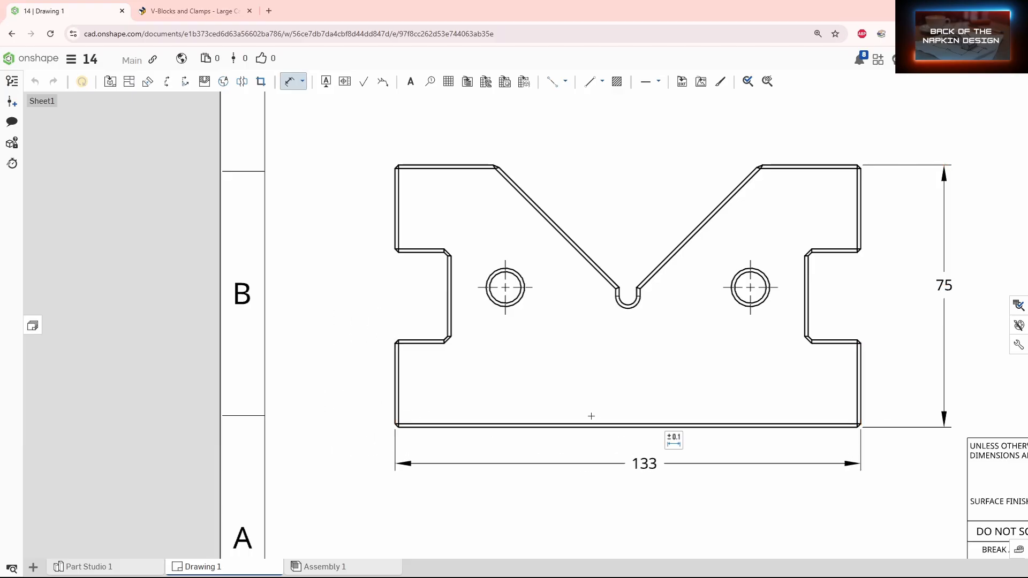
Step: Dimension the height of the left hole's centre above the front view's bottom edge, placing the dimension to the left of the view
{"action": "left_click", "coordinate": [563, 426]}
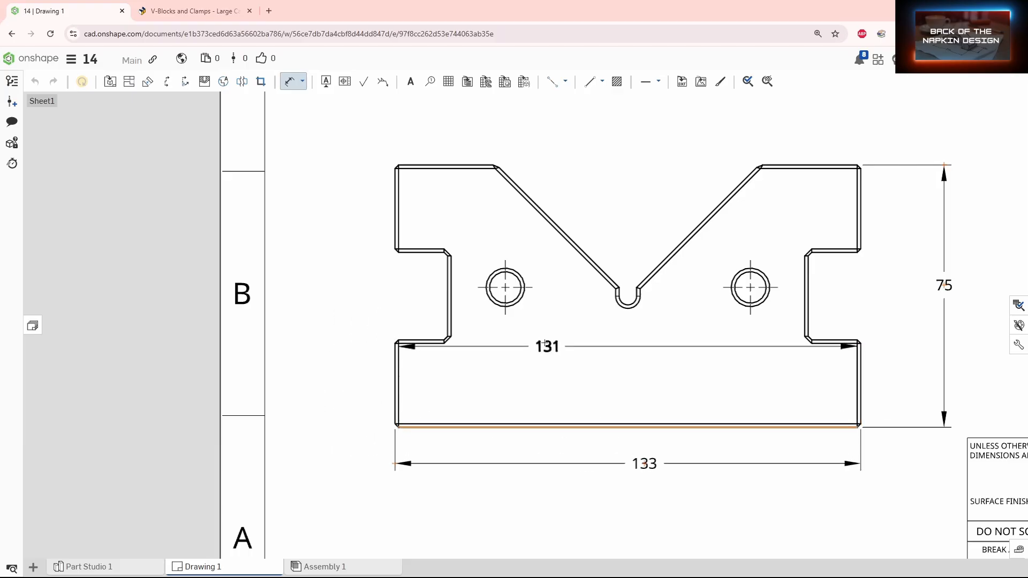
{"action": "left_click", "coordinate": [505, 287]}
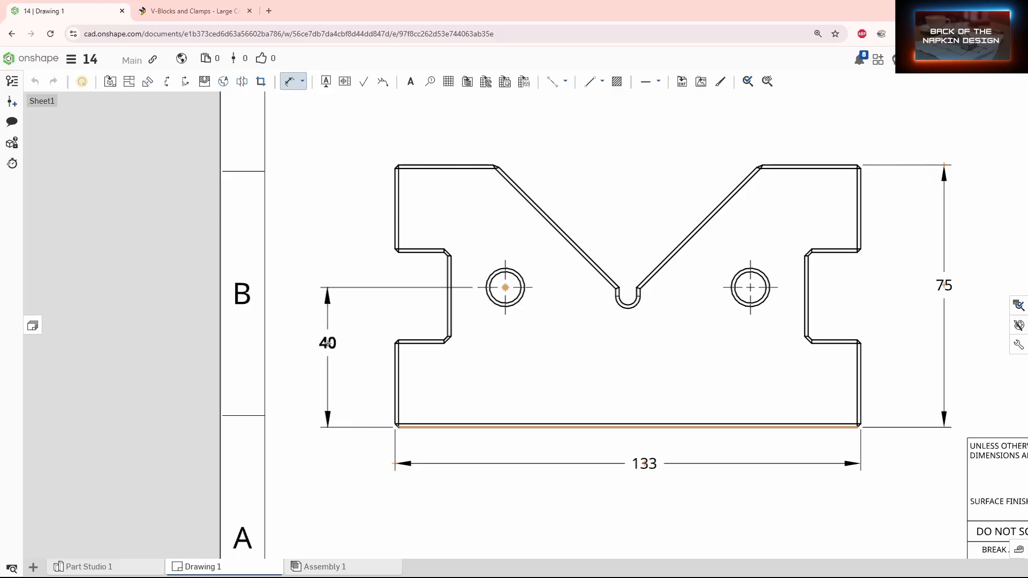
{"action": "left_click", "coordinate": [328, 357]}
{"action": "key", "text": "Escape"}
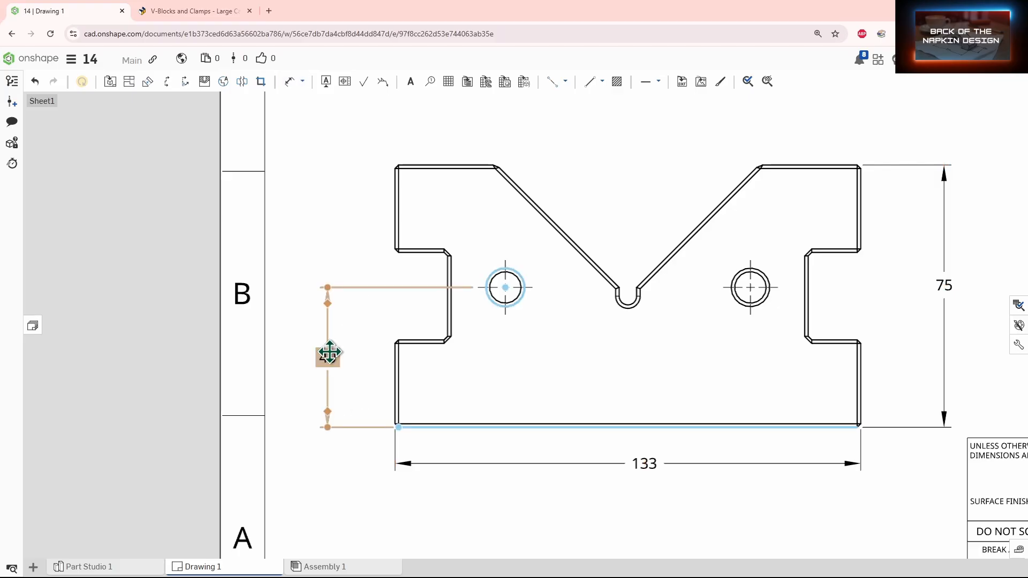
Step: Add a "2x" prefix followed by a space to the left hole's height dimension
{"action": "double_click", "coordinate": [328, 360]}
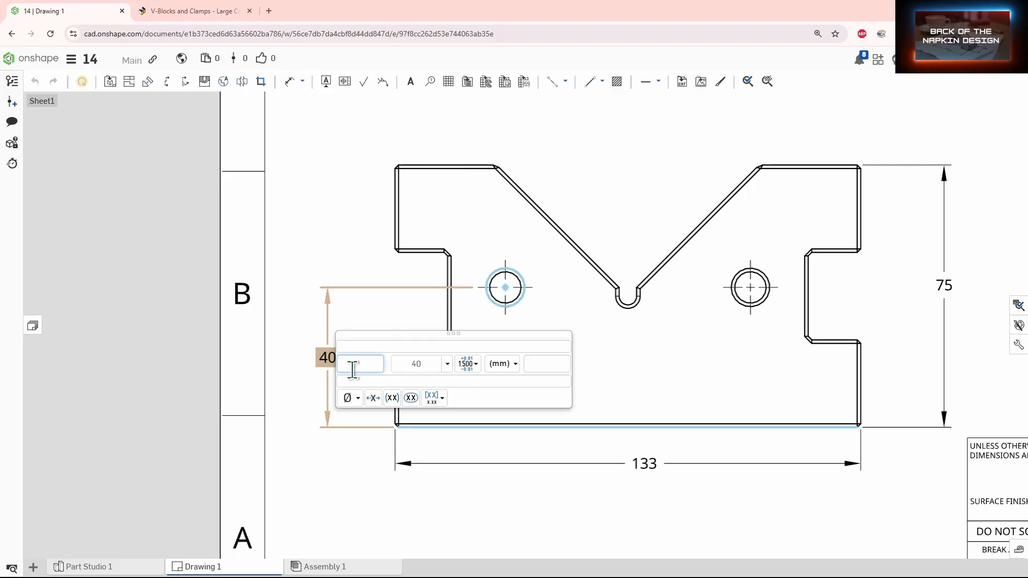
{"action": "type", "text": "2c"}
{"action": "key", "text": "Return"}
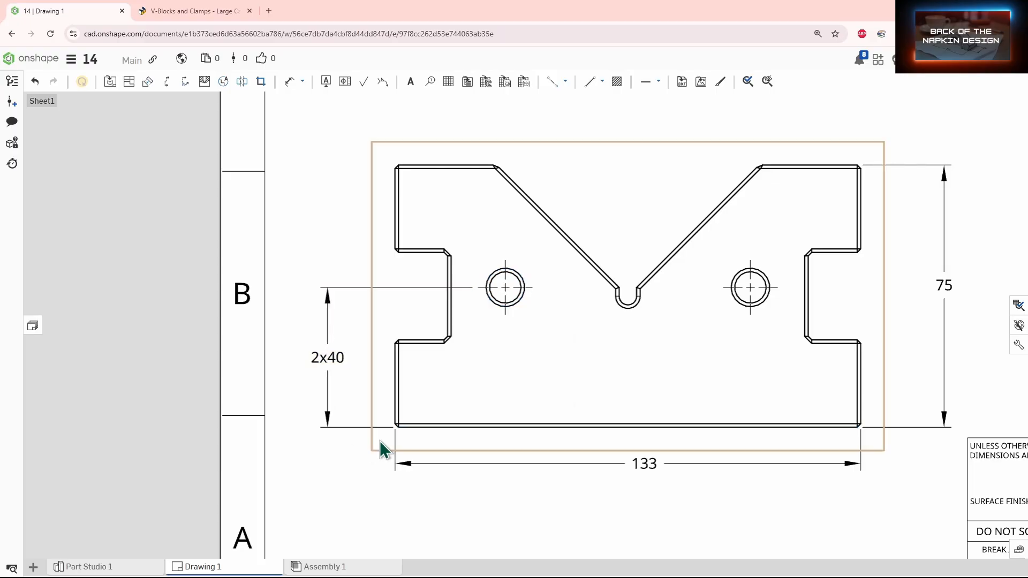
{"action": "double_click", "coordinate": [327, 402]}
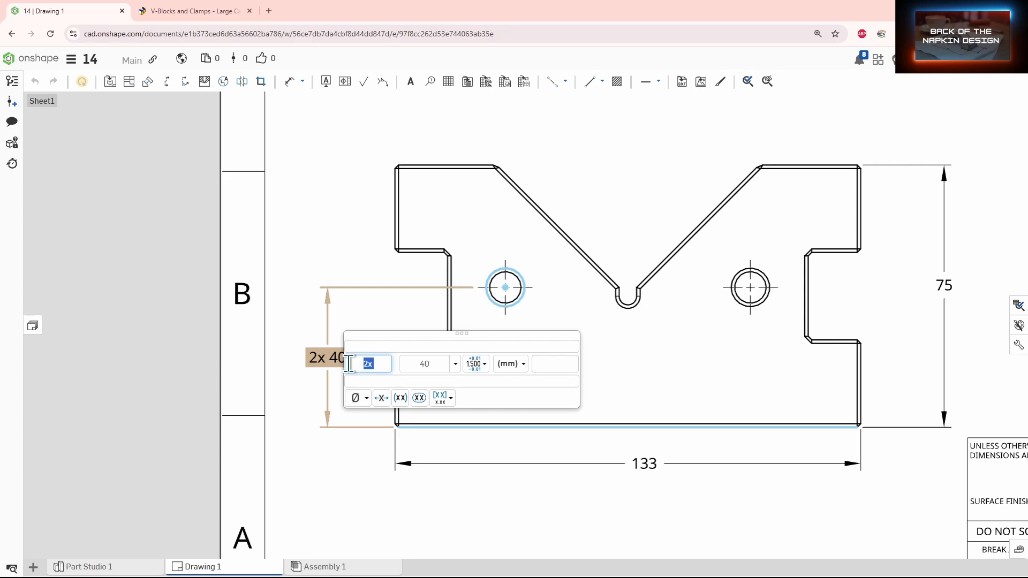
{"action": "left_click", "coordinate": [354, 478]}
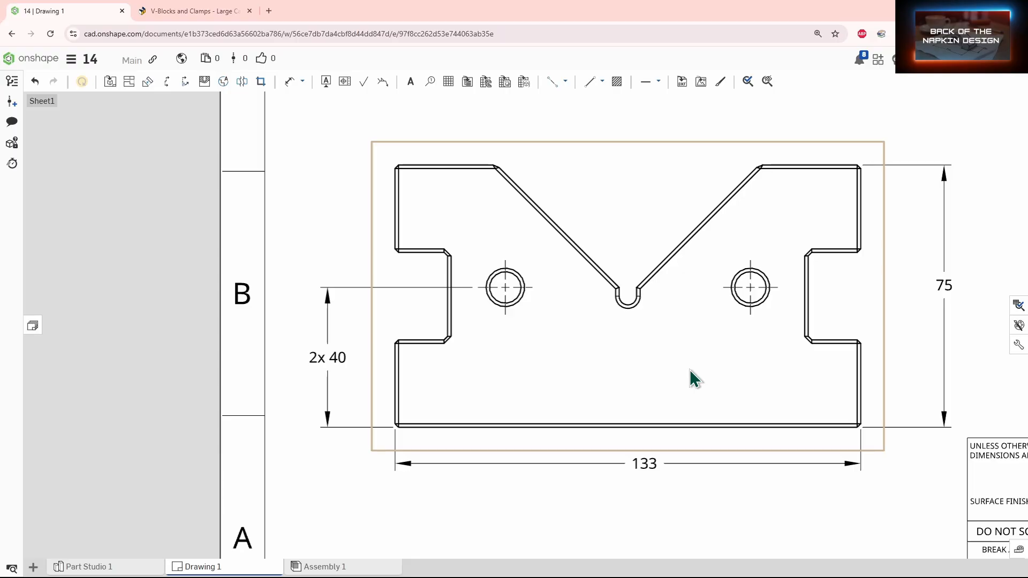
Step: Dimension the horizontal distance from the left hole's centre to the relief arc at the base of the V
{"action": "key", "text": "d"}
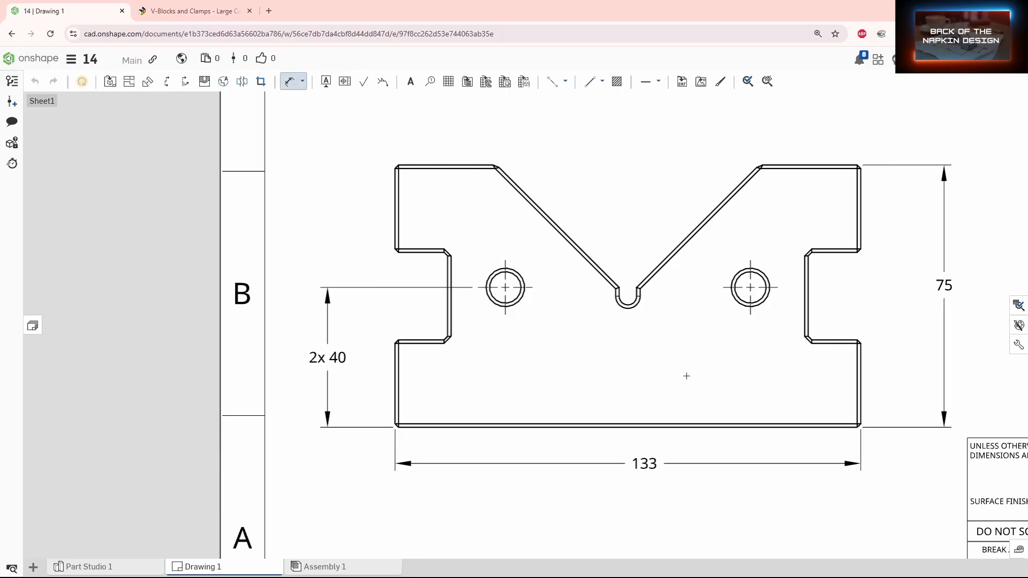
{"action": "left_click", "coordinate": [630, 304]}
{"action": "left_click", "coordinate": [505, 288]}
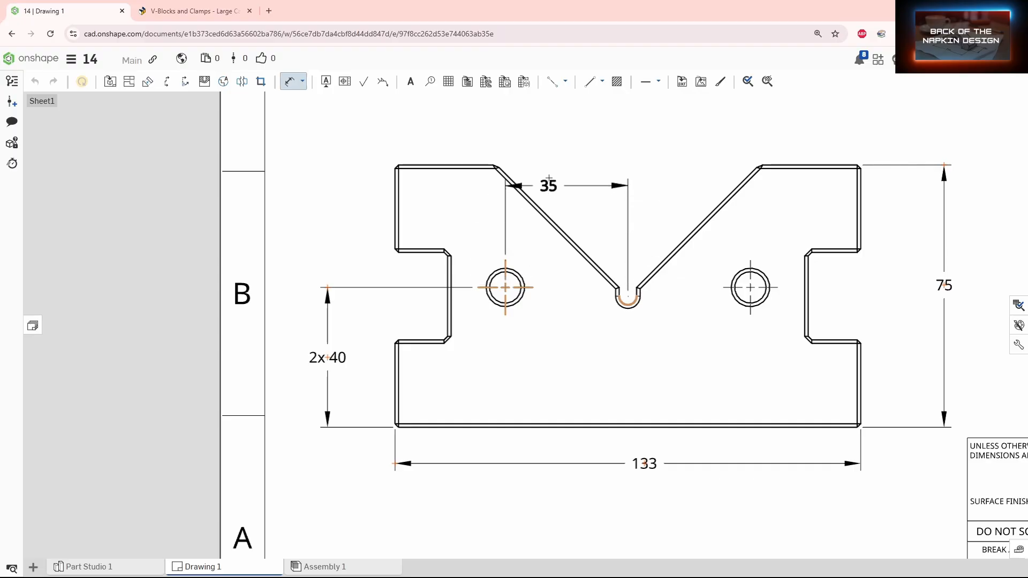
{"action": "left_click", "coordinate": [566, 383]}
Step: Lower the overall width dimension and move the hole-to-centre dimension between it and the front view
{"action": "middle_click_drag", "start_coordinate": [585, 400], "coordinate": [581, 306]}
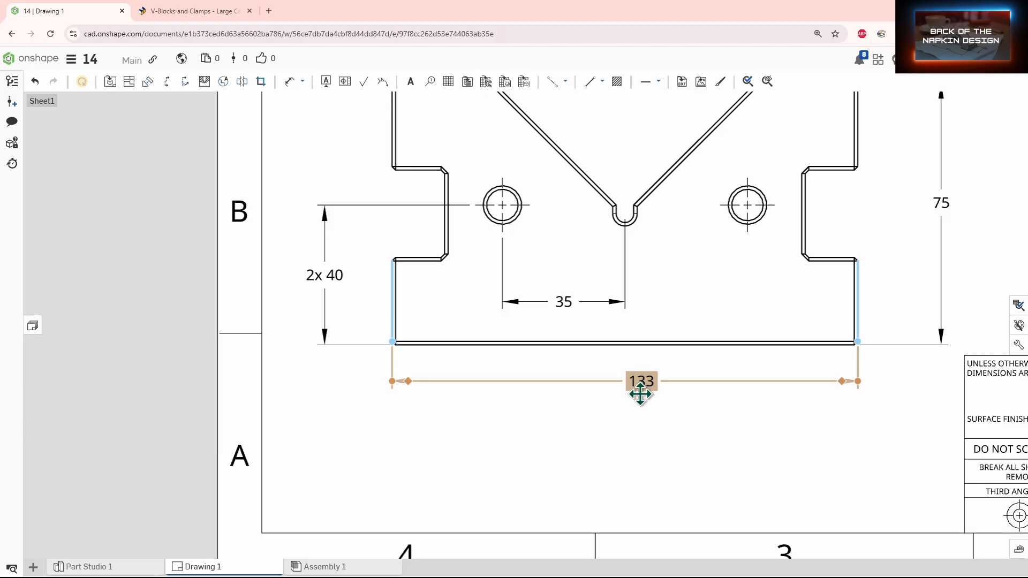
{"action": "left_click_drag", "start_coordinate": [642, 391], "coordinate": [641, 438]}
{"action": "left_click_drag", "start_coordinate": [565, 301], "coordinate": [557, 387]}
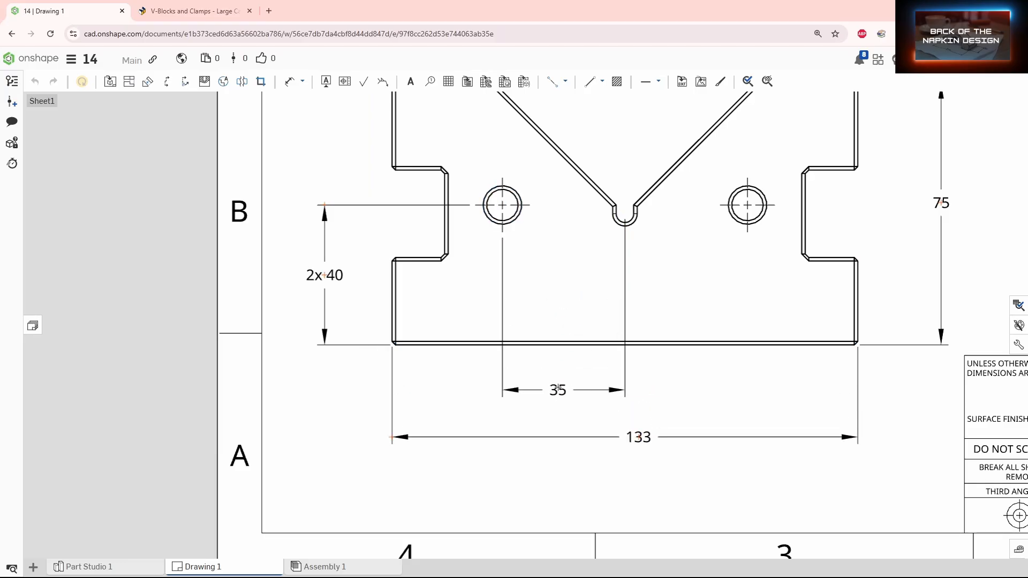
Step: Add a "2x" prefix followed by a space to the horizontal hole-to-centre dimension
{"action": "left_click", "coordinate": [560, 387]}
{"action": "left_click", "coordinate": [600, 388]}
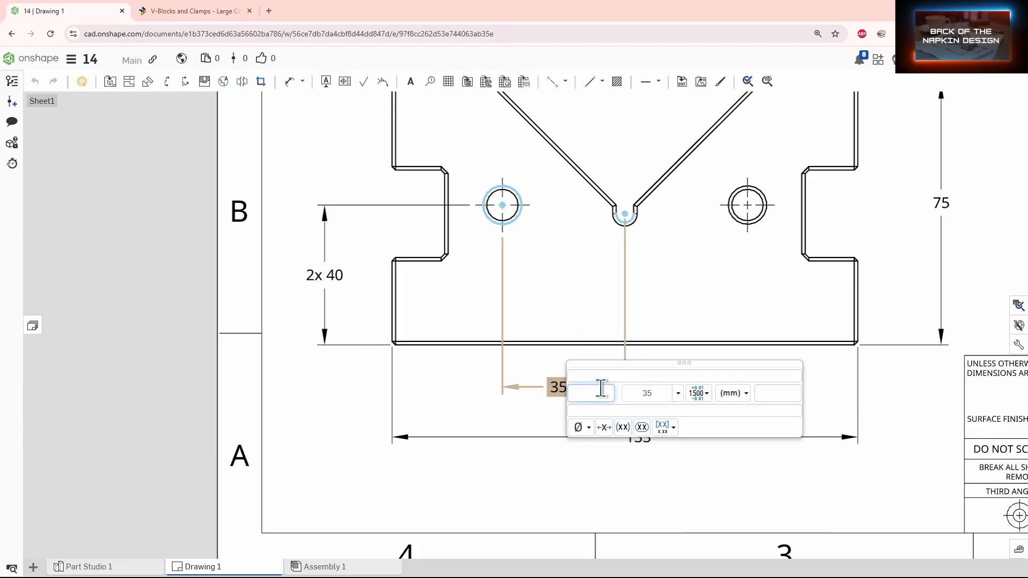
{"action": "type", "text": "2x"}
{"action": "left_click", "coordinate": [666, 468]}
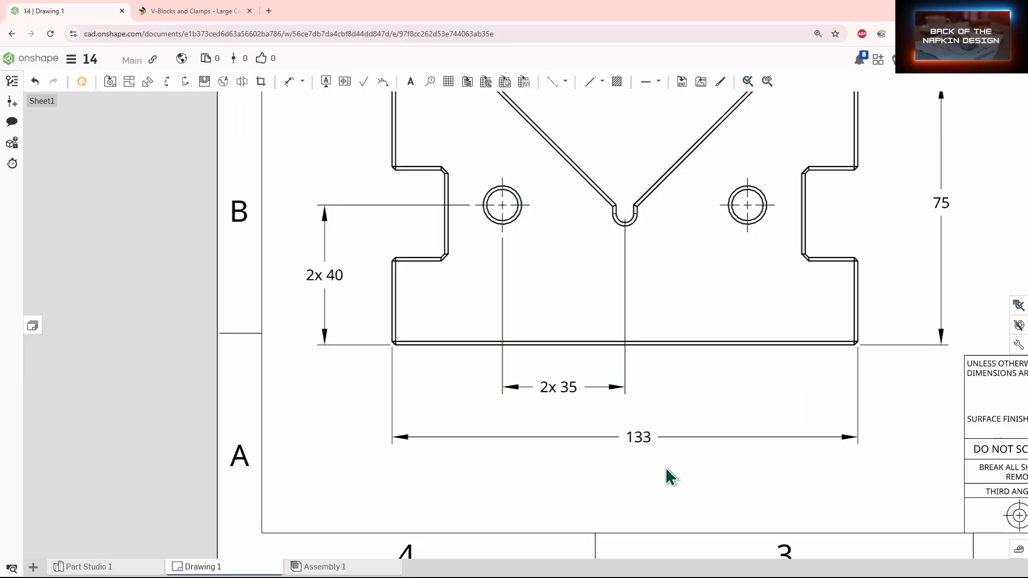
Step: Dimension the diameter of the left hole in the front view, placing the callout outside the block to the left
{"action": "scroll", "coordinate": [645, 479], "scroll_direction": "down", "scroll_amount": 1}
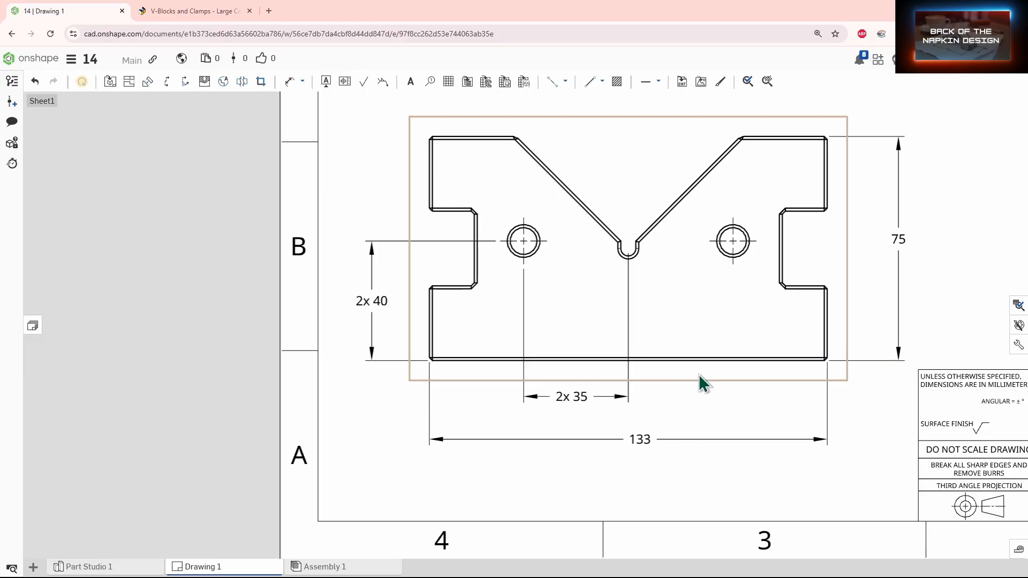
{"action": "scroll", "coordinate": [702, 384], "scroll_direction": "down", "scroll_amount": 2}
{"action": "middle_click_drag", "start_coordinate": [664, 405], "coordinate": [700, 446]}
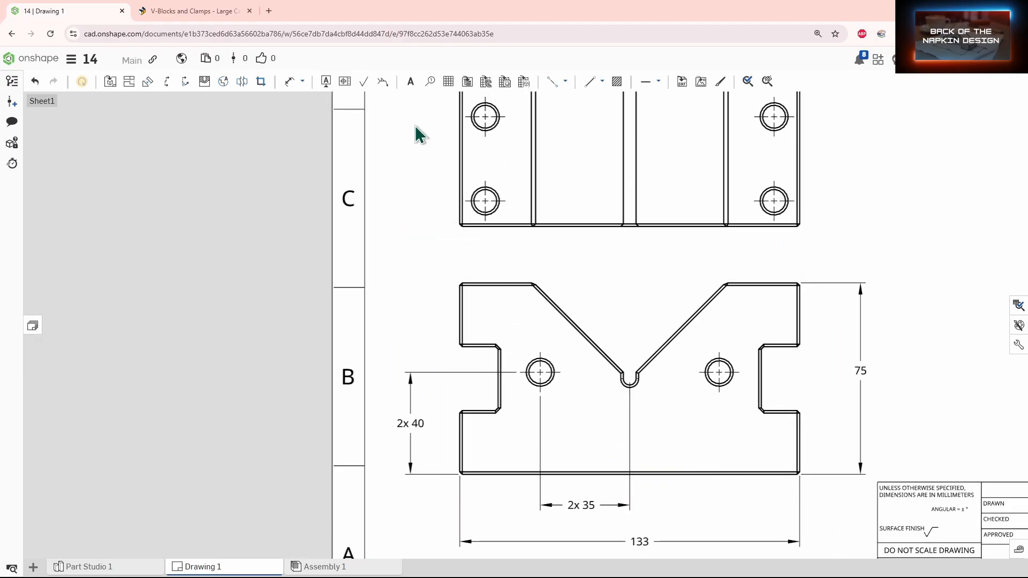
{"action": "key", "text": "d"}
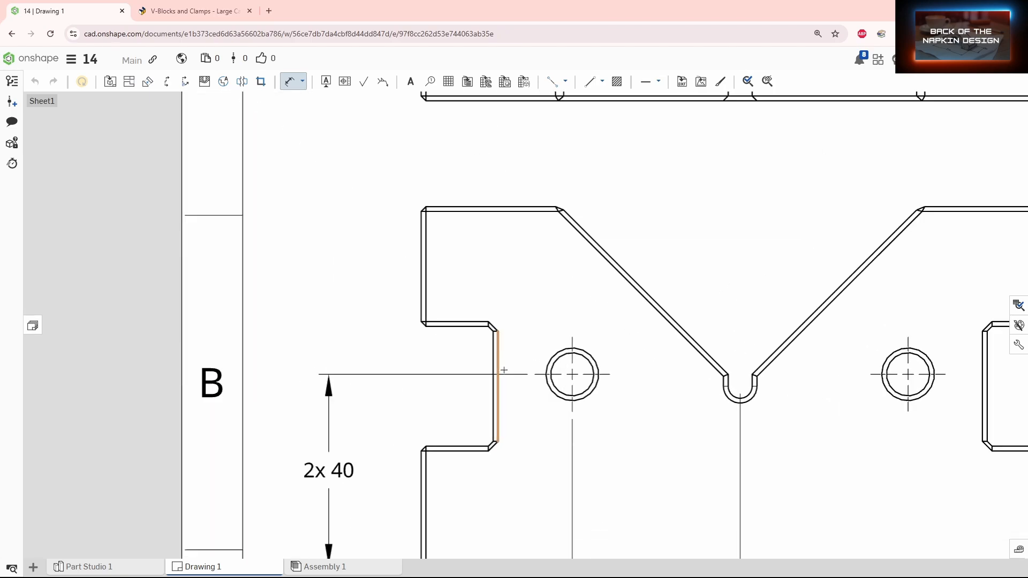
{"action": "scroll", "coordinate": [504, 369], "scroll_direction": "up", "scroll_amount": 3}
{"action": "left_click", "coordinate": [551, 369]}
{"action": "left_click", "coordinate": [365, 328]}
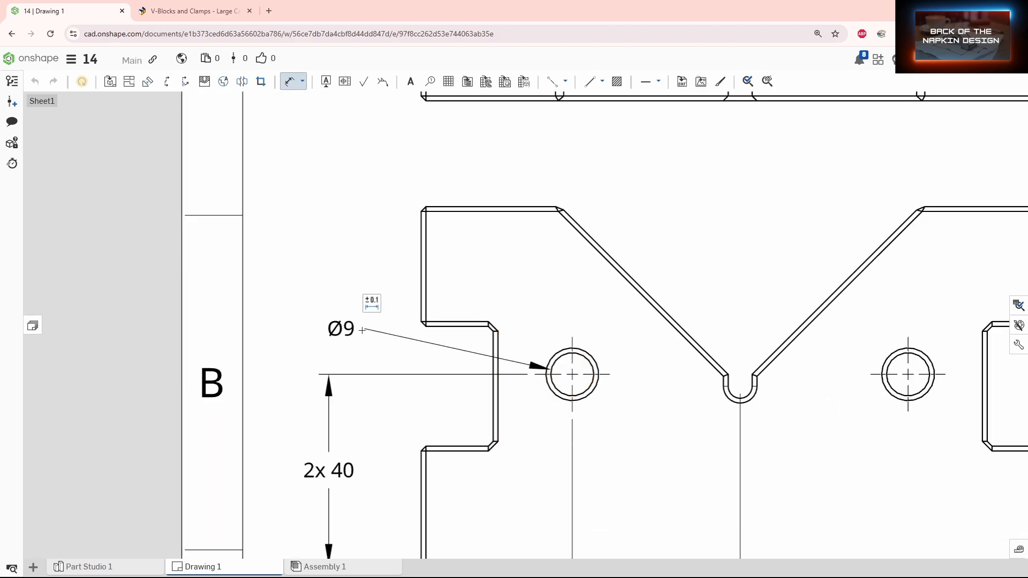
{"action": "key", "text": "Escape"}
Step: Add a "2x" prefix followed by a space to the left hole's diameter dimension
{"action": "double_click", "coordinate": [351, 333]}
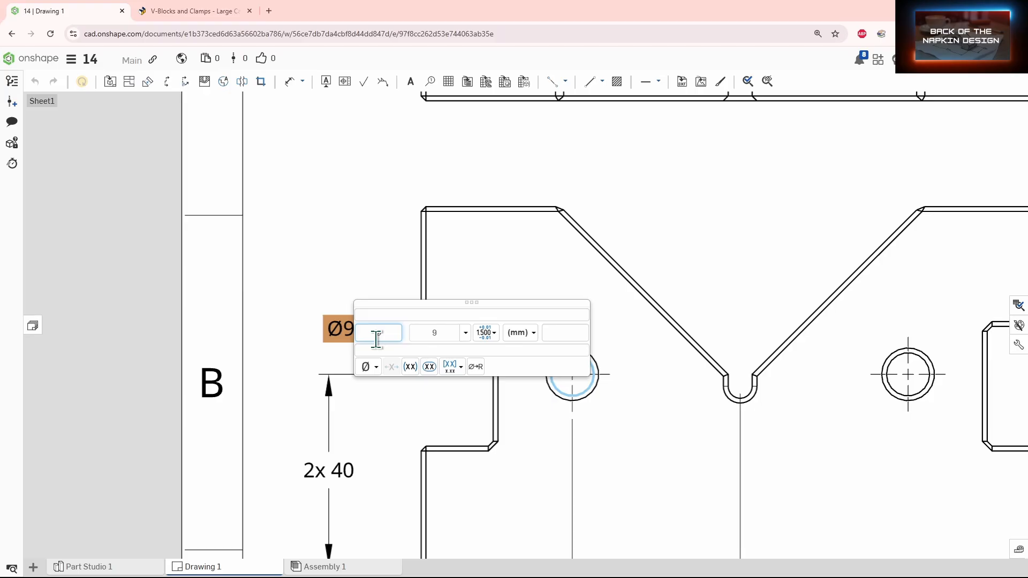
{"action": "type", "text": "2x"}
{"action": "left_click", "coordinate": [308, 257]}
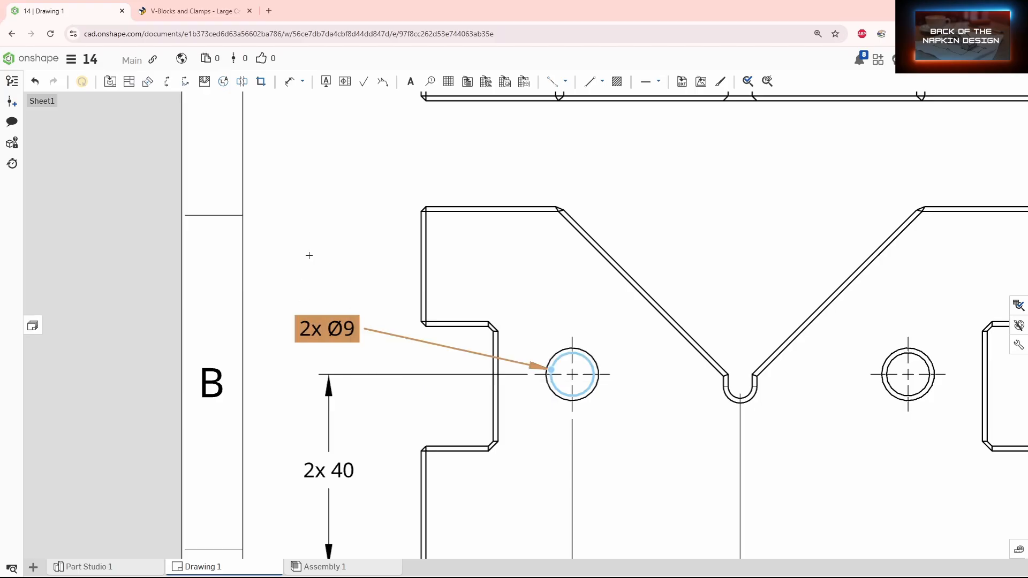
Step: Dimension the radius of the relief arc at the base of the V, placing the callout to its lower right
{"action": "scroll", "coordinate": [412, 321], "scroll_direction": "down", "scroll_amount": 3}
{"action": "scroll", "coordinate": [528, 275], "scroll_direction": "up", "scroll_amount": 5}
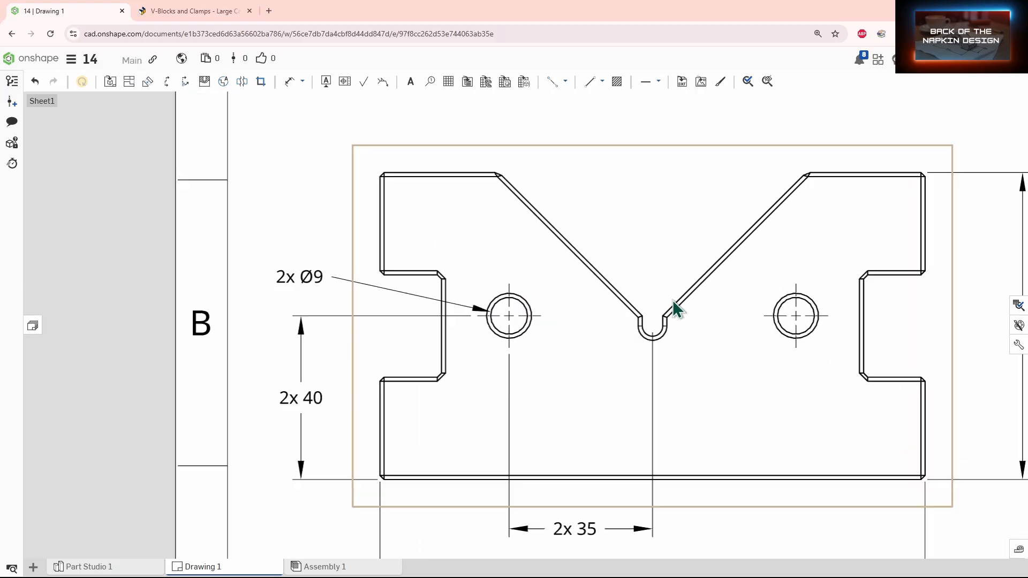
{"action": "key", "text": "d"}
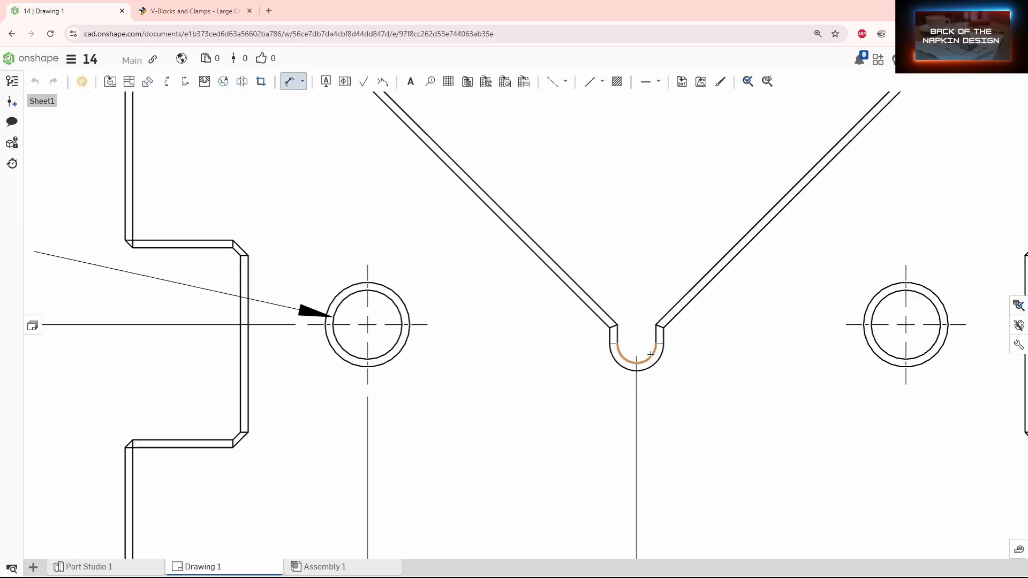
{"action": "left_click", "coordinate": [654, 357]}
{"action": "left_click", "coordinate": [699, 390]}
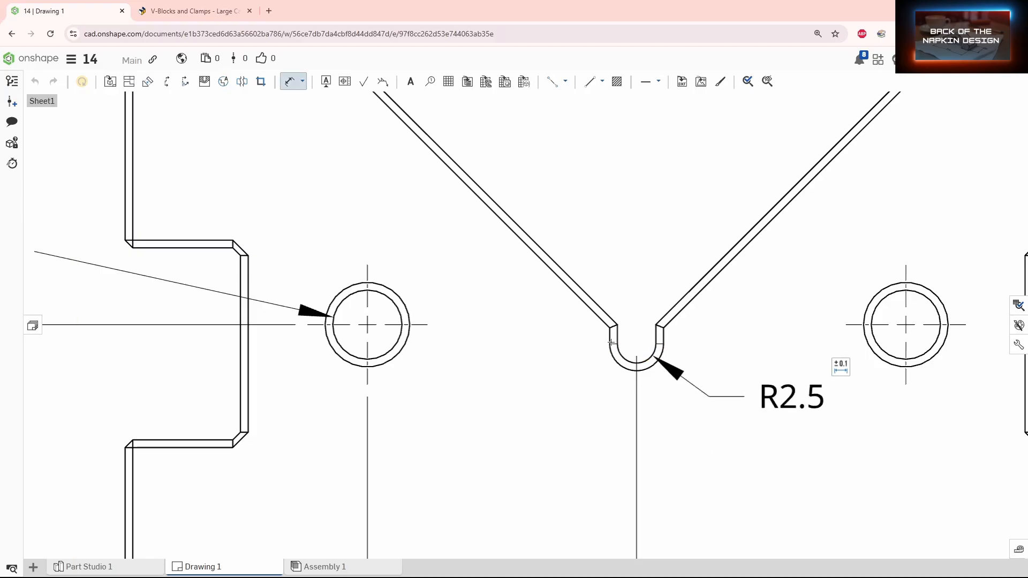
Step: Dimension the angle between the two sloped faces of the V, placing the dimension inside the V opening
{"action": "middle_click_drag", "start_coordinate": [696, 398], "coordinate": [677, 419]}
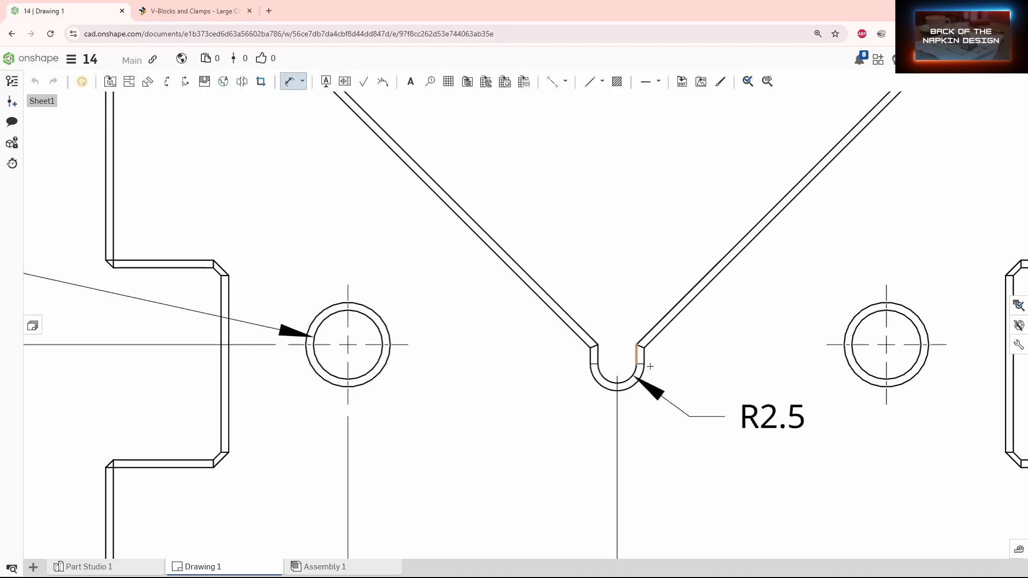
{"action": "scroll", "coordinate": [616, 372], "scroll_direction": "down", "scroll_amount": 5}
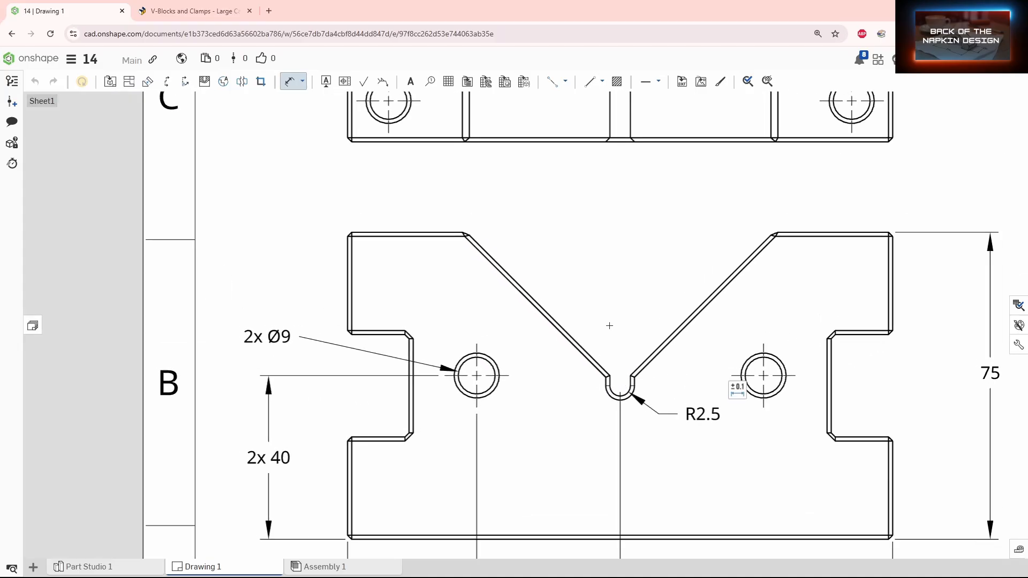
{"action": "left_click", "coordinate": [499, 267]}
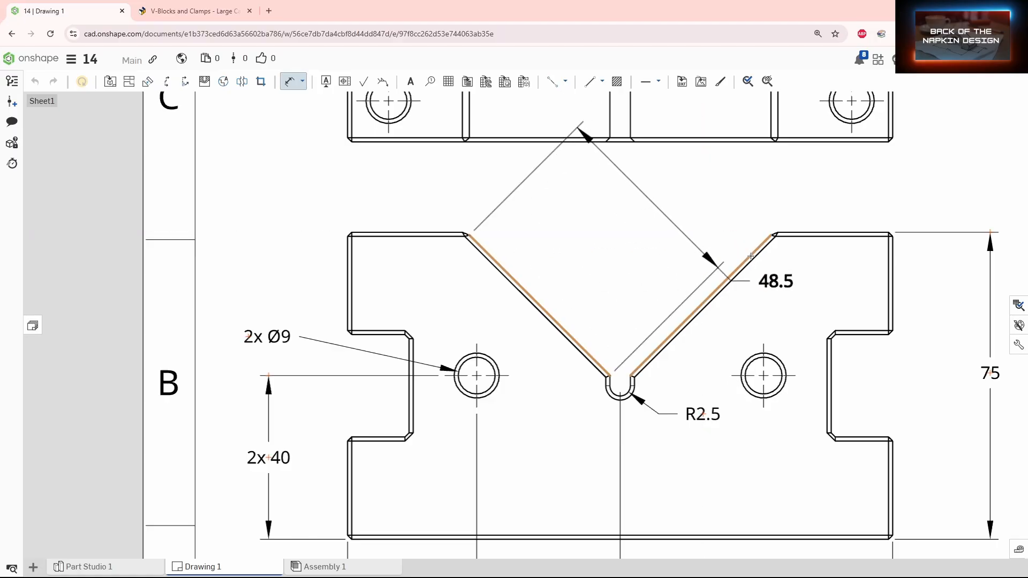
{"action": "left_click", "coordinate": [738, 271]}
{"action": "left_click", "coordinate": [626, 247]}
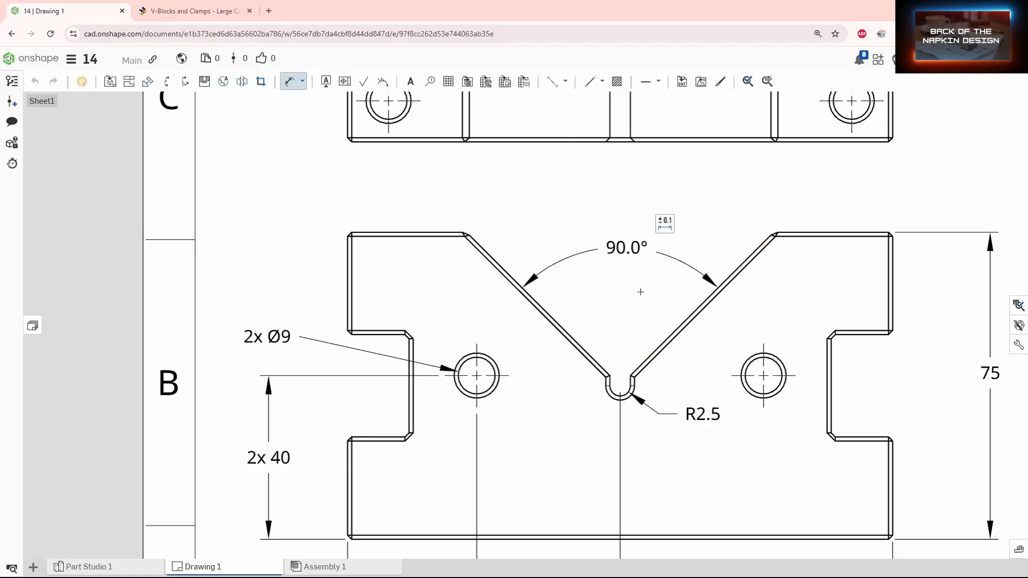
{"action": "scroll", "coordinate": [674, 336], "scroll_direction": "down", "scroll_amount": 3}
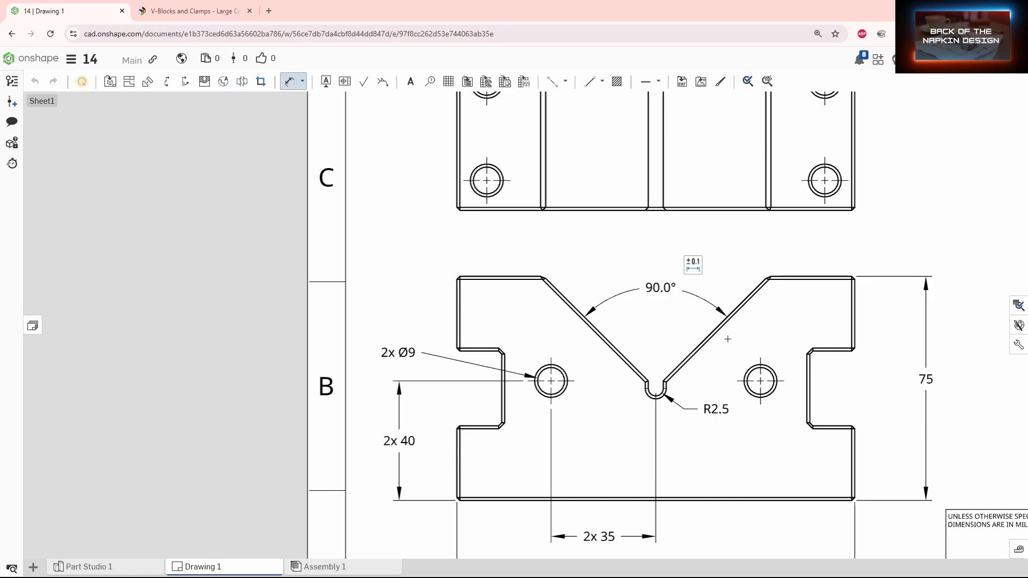
{"action": "key", "text": "Escape"}
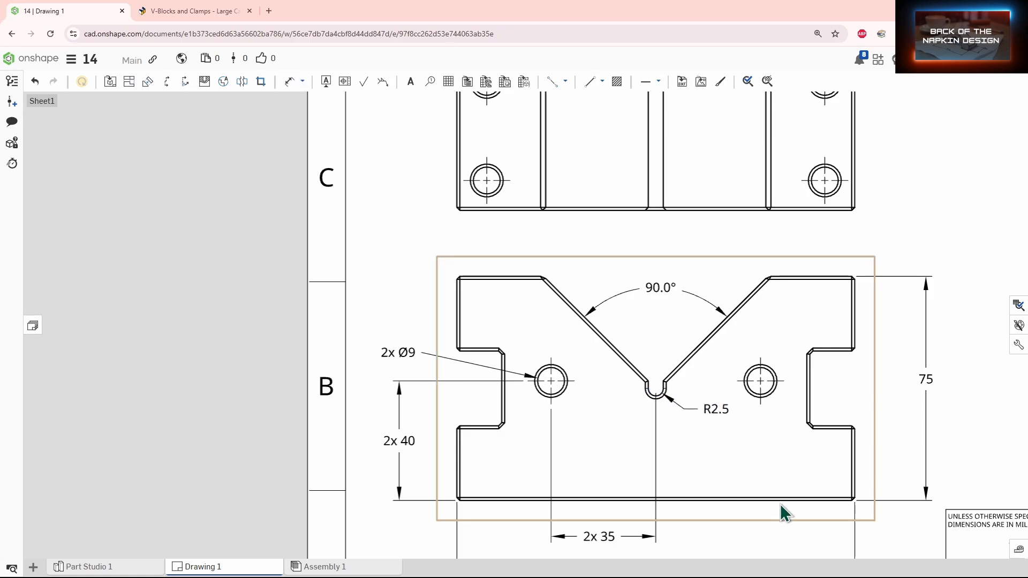
Step: Dimension the height from the block's base edge to the relief arc's centre in the front view, placing it between the block and the overall height
{"action": "key", "text": "d"}
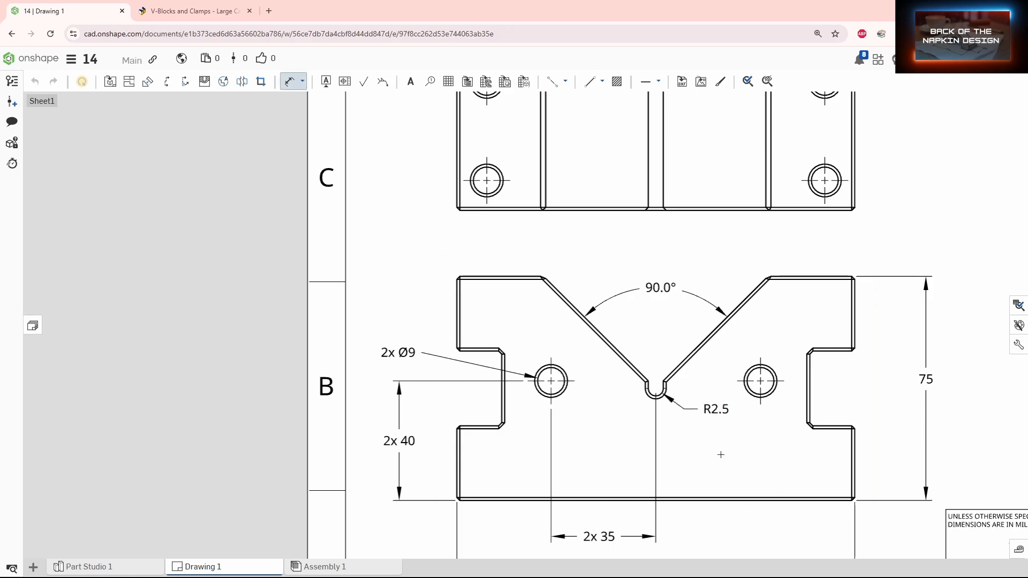
{"action": "left_click", "coordinate": [750, 500]}
{"action": "scroll", "coordinate": [610, 402], "scroll_direction": "up", "scroll_amount": 5}
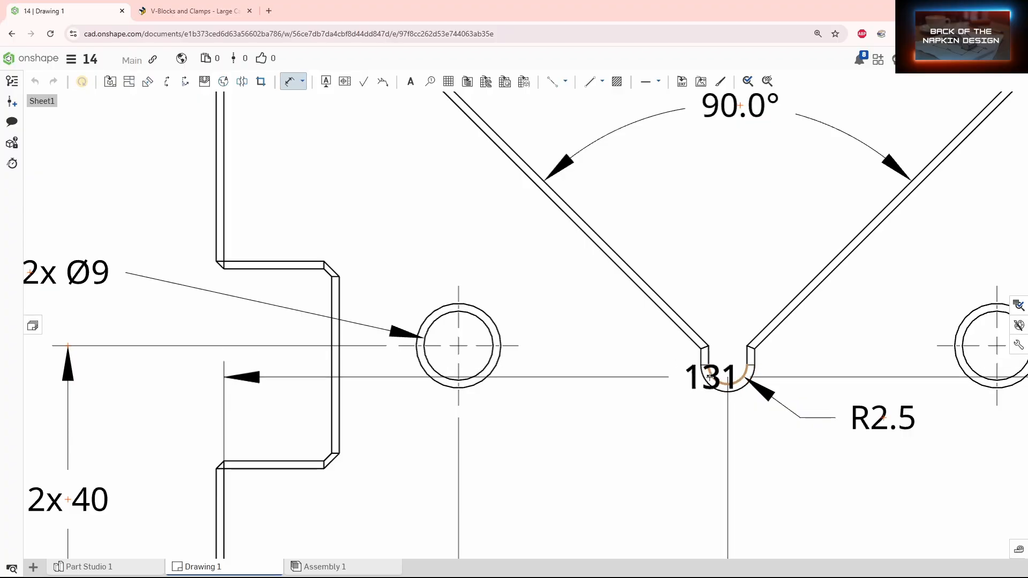
{"action": "left_click", "coordinate": [722, 378]}
{"action": "scroll", "coordinate": [589, 338], "scroll_direction": "down", "scroll_amount": 3}
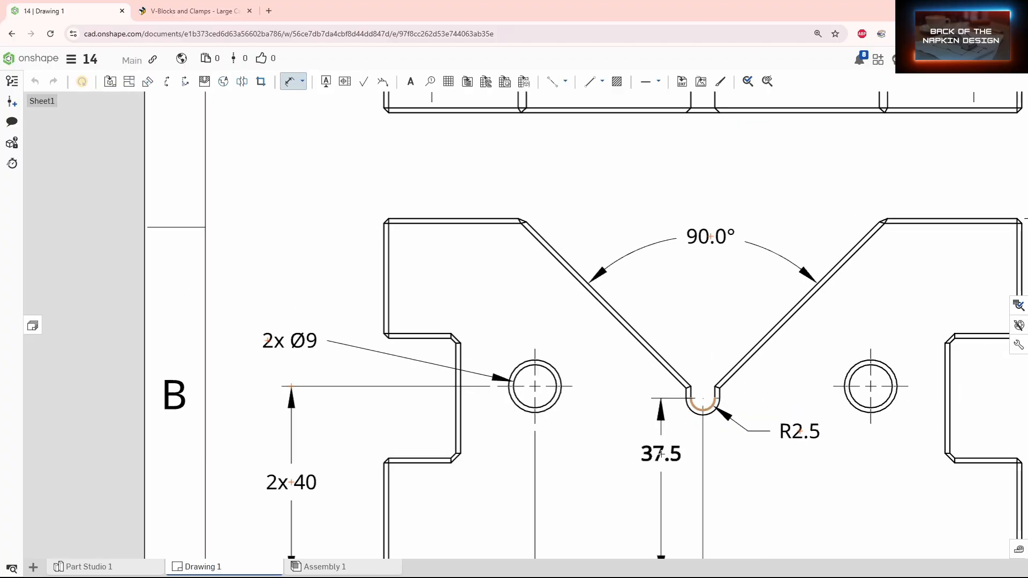
{"action": "middle_click_drag", "start_coordinate": [589, 337], "coordinate": [573, 333]}
{"action": "middle_click_drag", "start_coordinate": [895, 366], "coordinate": [736, 376]}
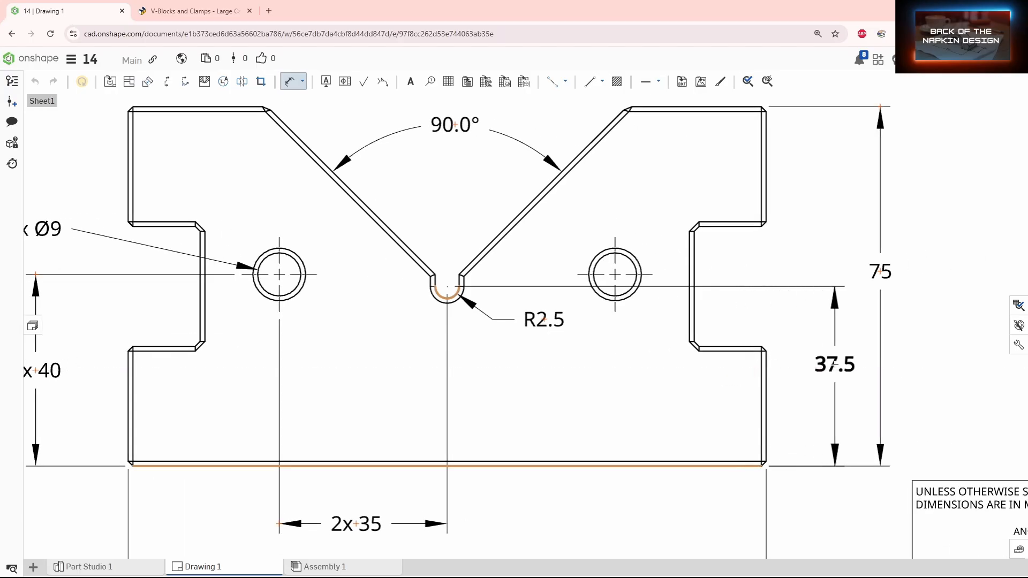
{"action": "left_click", "coordinate": [833, 385]}
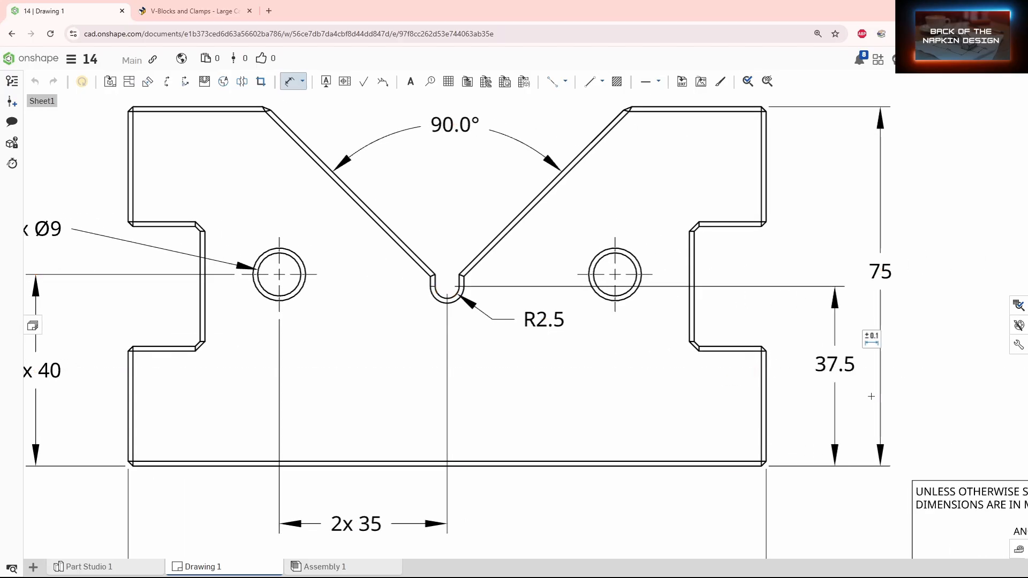
Step: Dimension the heights of the right side slot's lower and upper edges from the block's base edge in the front view
{"action": "left_click", "coordinate": [738, 467]}
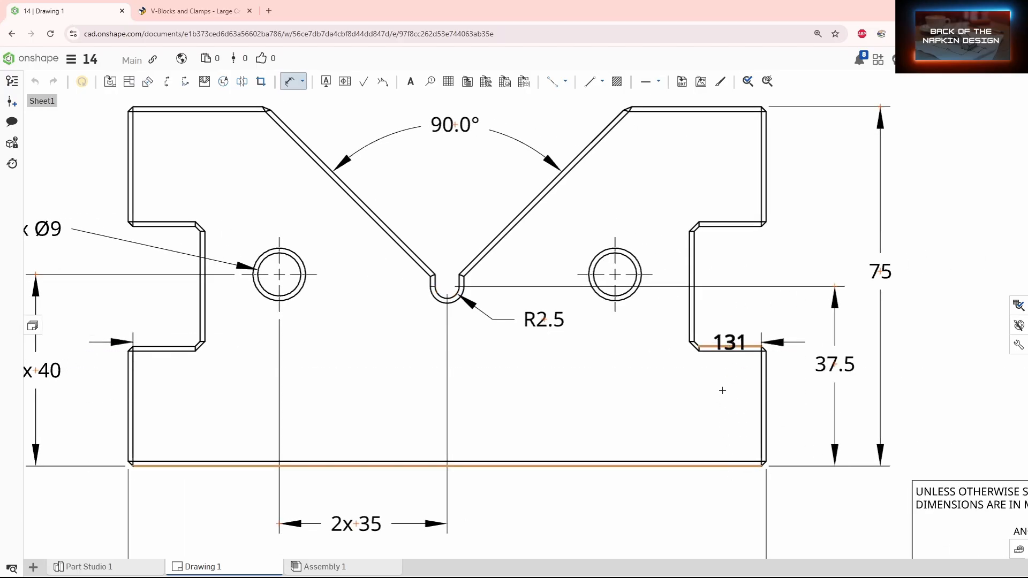
{"action": "left_click", "coordinate": [723, 382]}
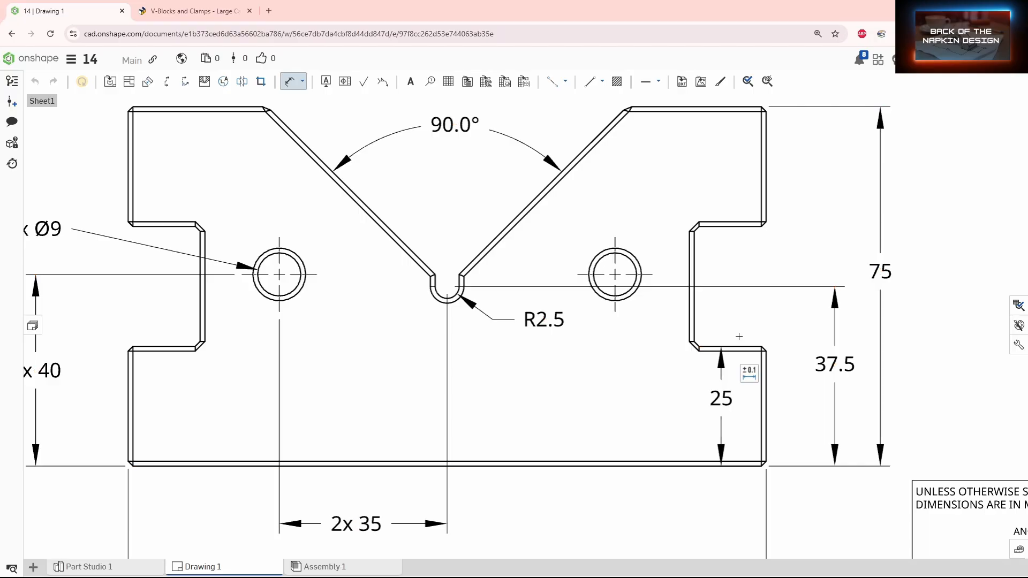
{"action": "left_click", "coordinate": [744, 466]}
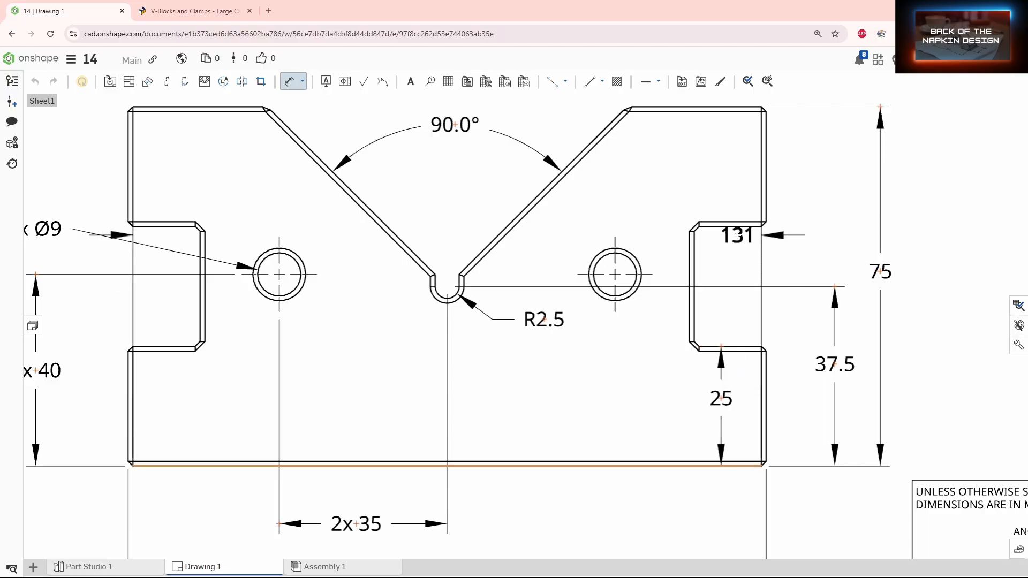
{"action": "left_click", "coordinate": [707, 226]}
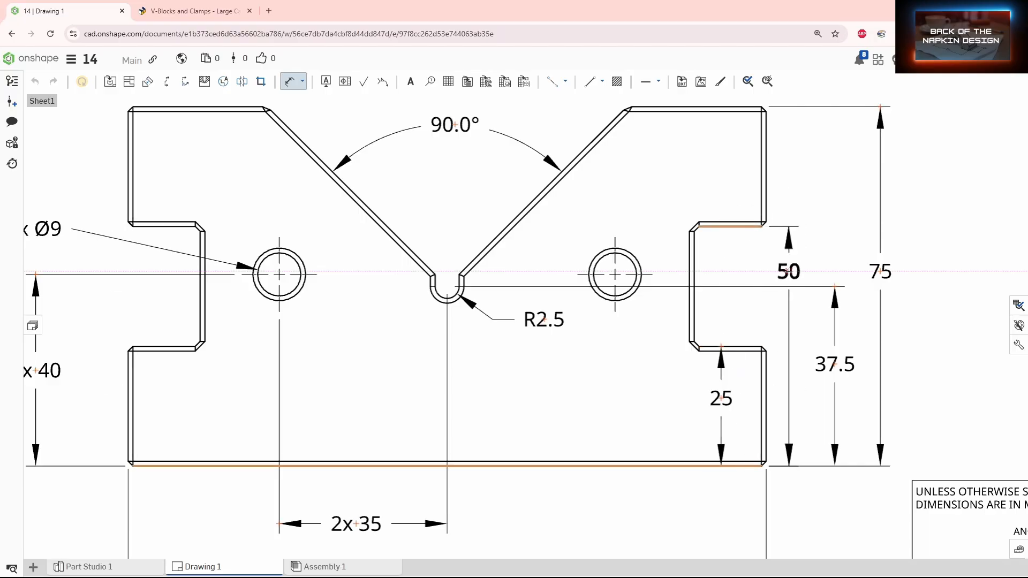
{"action": "key", "text": "Escape"}
Step: Rearrange the front view's right-side height dimensions outside the block, spacing them outward in the order 25, 37.5, 50 and 75
{"action": "middle_click_drag", "start_coordinate": [871, 378], "coordinate": [720, 399]}
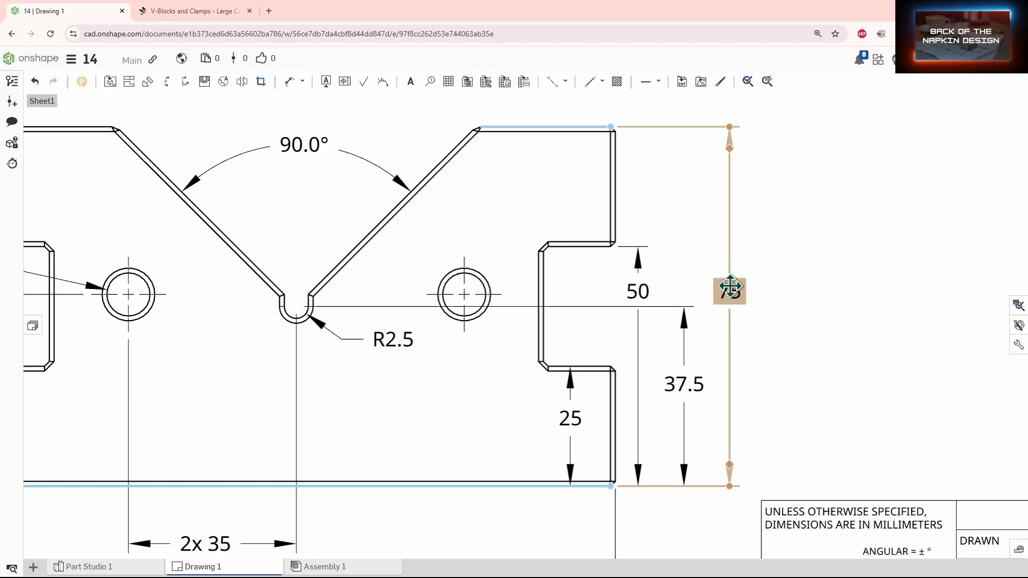
{"action": "left_click_drag", "start_coordinate": [729, 290], "coordinate": [769, 283]}
{"action": "left_click_drag", "start_coordinate": [637, 291], "coordinate": [762, 352]}
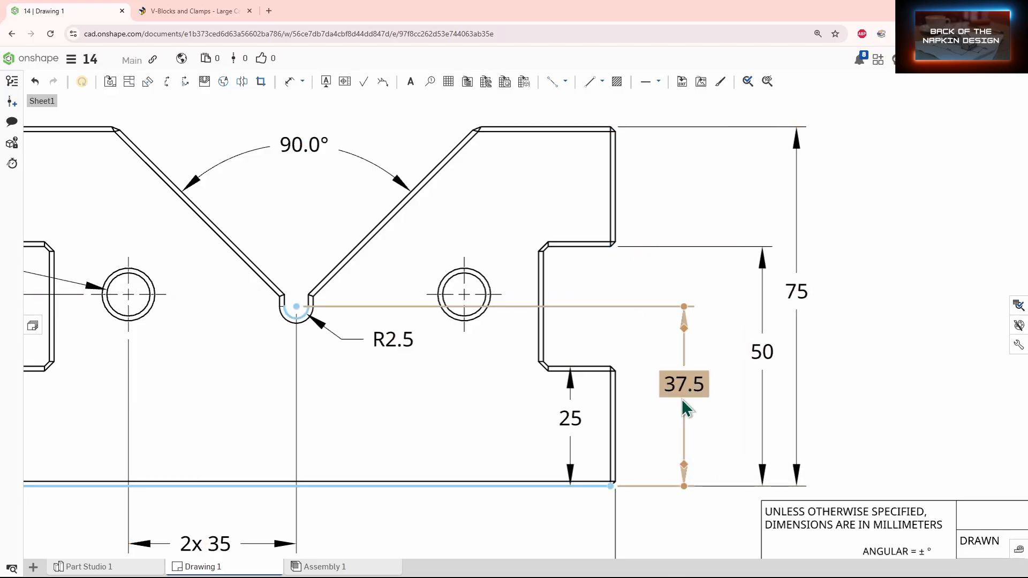
{"action": "left_click_drag", "start_coordinate": [684, 385], "coordinate": [716, 381]}
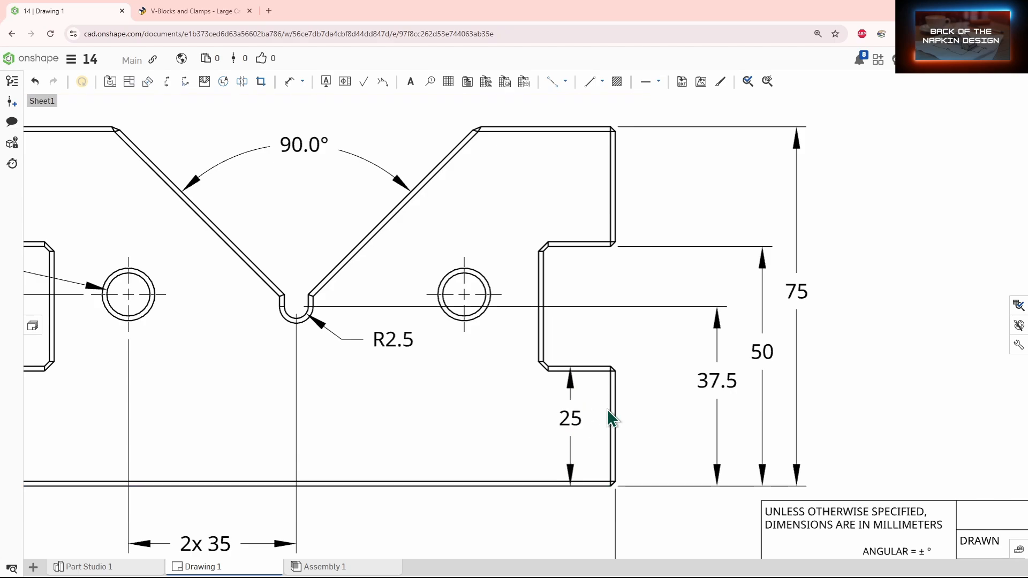
{"action": "left_click_drag", "start_coordinate": [580, 419], "coordinate": [685, 408]}
{"action": "scroll", "coordinate": [629, 402], "scroll_direction": "down", "scroll_amount": 3}
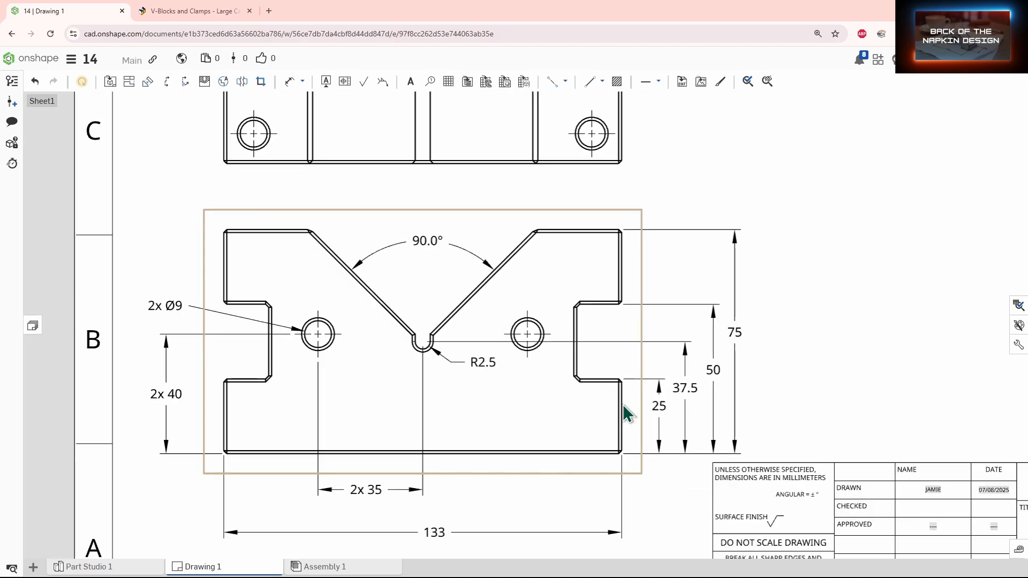
Step: Dimension the right side slot's horizontal depth in the front view, placing it below the block in line with the hole spacing dimension
{"action": "middle_click_drag", "start_coordinate": [624, 413], "coordinate": [714, 366]}
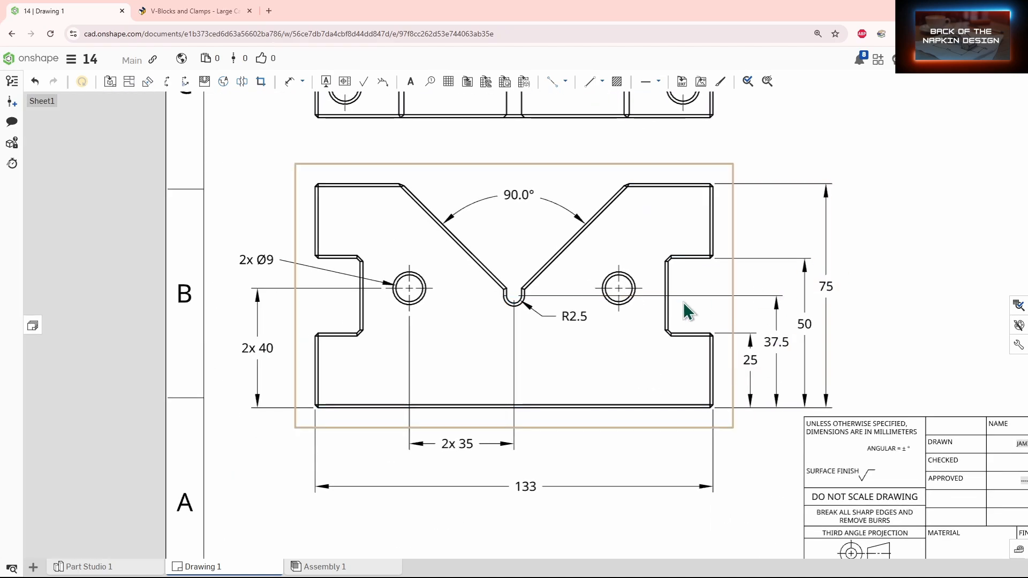
{"action": "mouse_move", "coordinate": [684, 303]}
{"action": "middle_mouse_down"}
{"action": "mouse_move", "coordinate": [803, 320]}
{"action": "mouse_move", "coordinate": [785, 341]}
{"action": "middle_mouse_up"}
{"action": "key", "text": "d"}
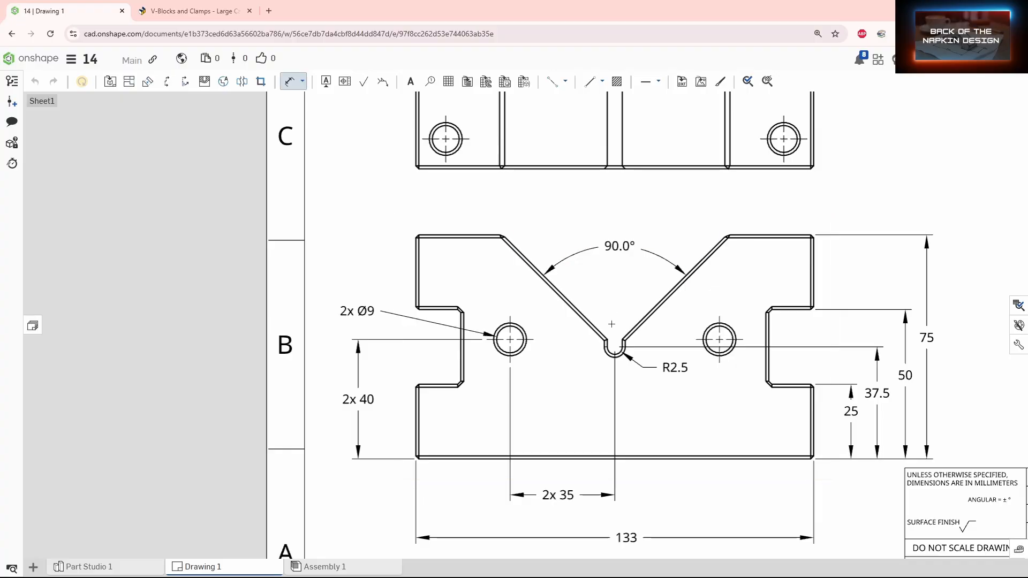
{"action": "left_click", "coordinate": [814, 422]}
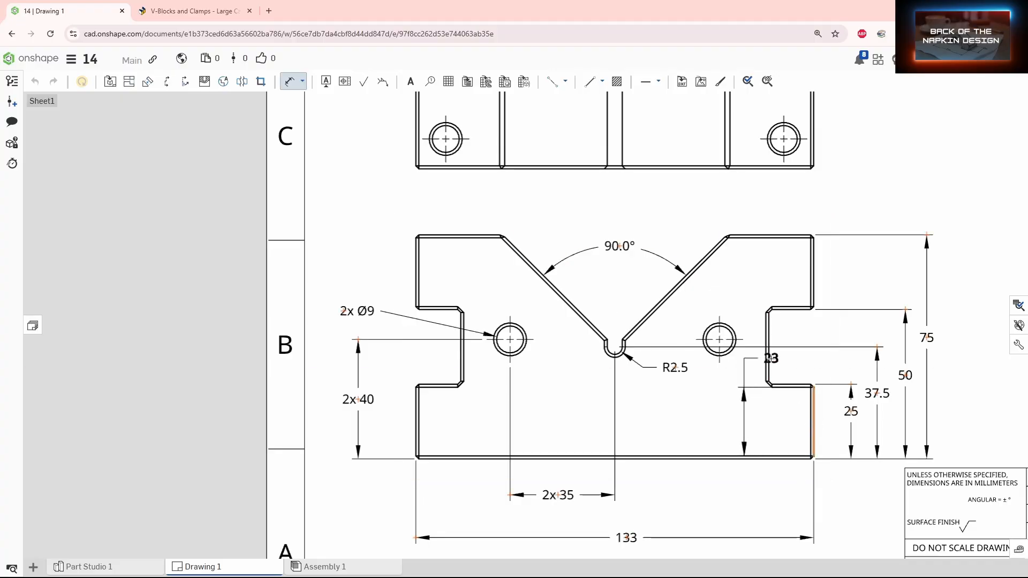
{"action": "left_click", "coordinate": [769, 358]}
{"action": "left_click", "coordinate": [787, 485]}
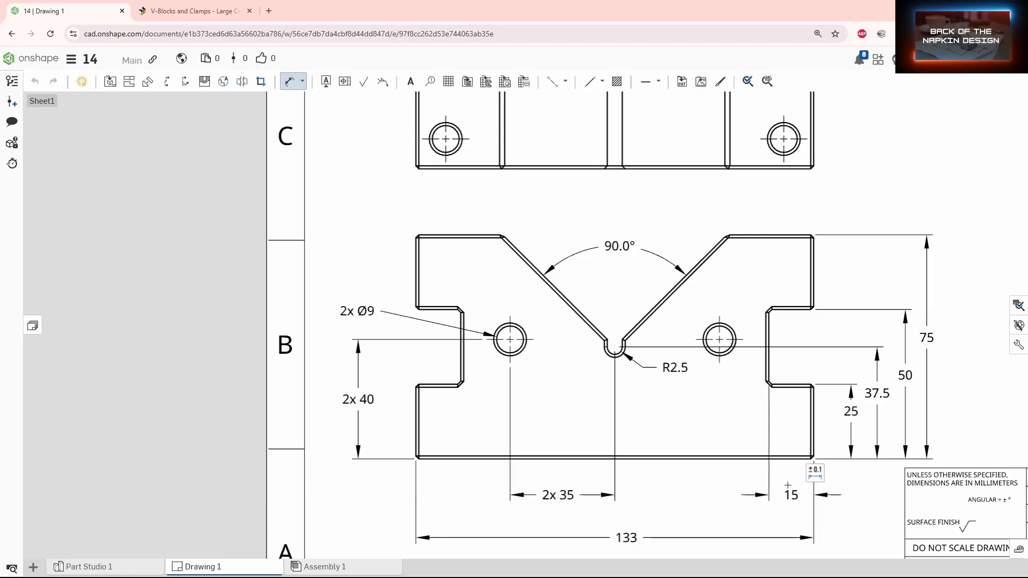
{"action": "key", "text": "Escape"}
Step: Add a "2x" prefix followed by a space to the side slot's depth dimension
{"action": "left_click", "coordinate": [790, 496]}
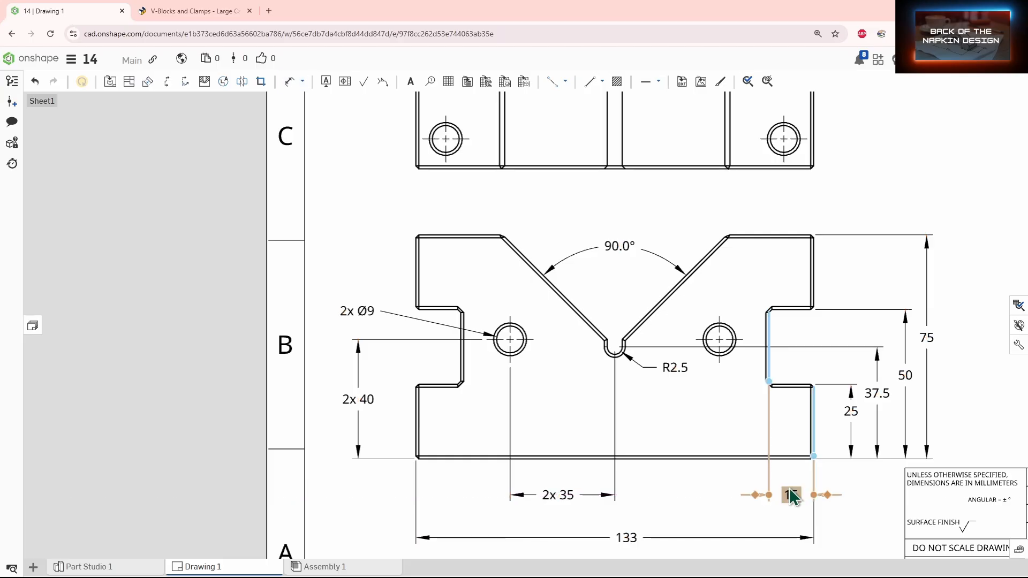
{"action": "double_click", "coordinate": [792, 496]}
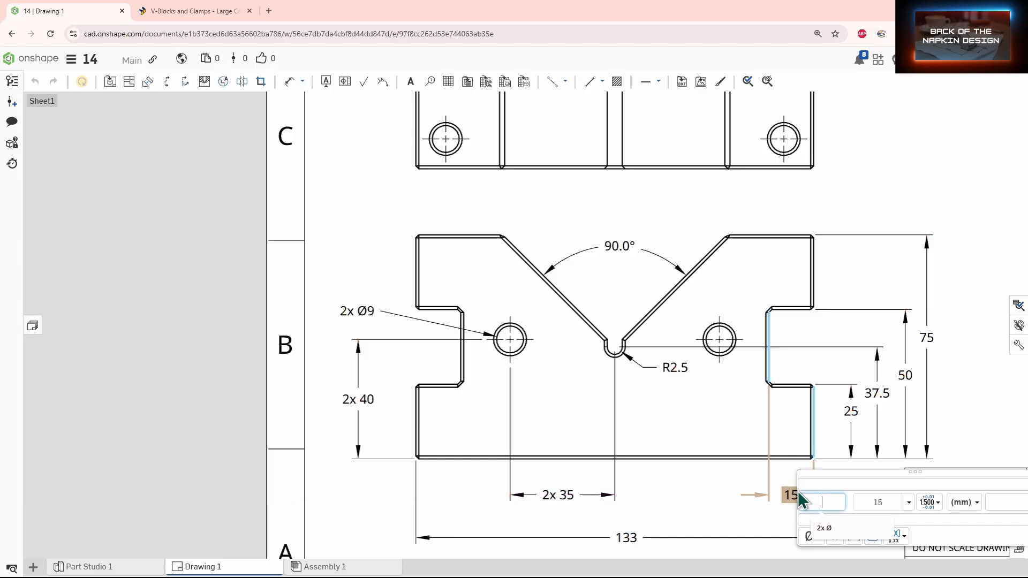
{"action": "left_click", "coordinate": [706, 502]}
Step: Dimension the block's overall depth in the top view, placing the dimension to the right of the view
{"action": "scroll", "coordinate": [711, 498], "scroll_direction": "down", "scroll_amount": 1}
{"action": "mouse_move", "coordinate": [689, 496]}
{"action": "middle_mouse_down"}
{"action": "mouse_move", "coordinate": [715, 383]}
{"action": "mouse_move", "coordinate": [695, 403]}
{"action": "middle_mouse_up"}
{"action": "scroll", "coordinate": [707, 384], "scroll_direction": "down", "scroll_amount": 1}
{"action": "middle_click_drag", "start_coordinate": [725, 316], "coordinate": [717, 367]}
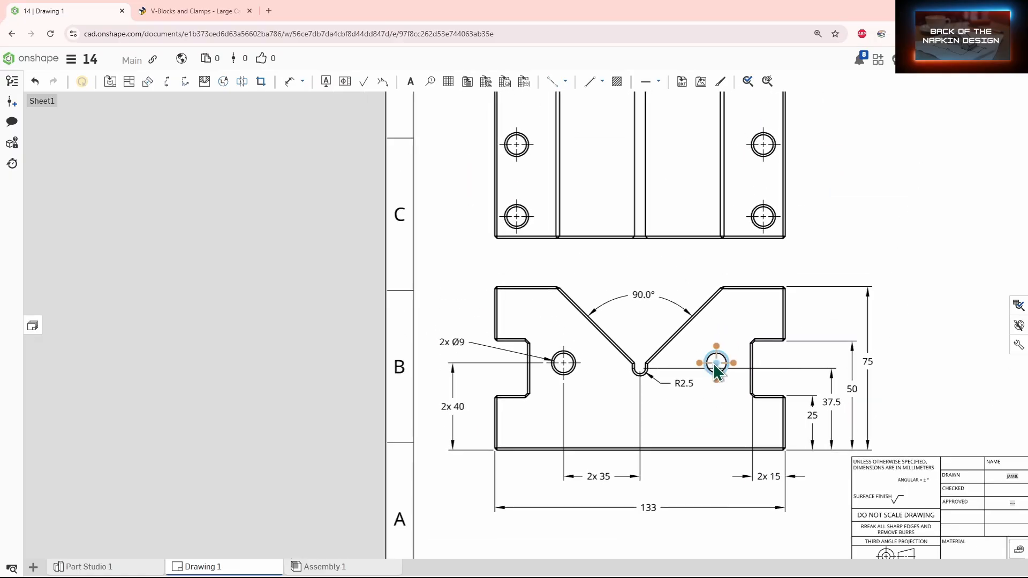
{"action": "middle_click_drag", "start_coordinate": [736, 328], "coordinate": [696, 413]}
{"action": "key", "text": "d"}
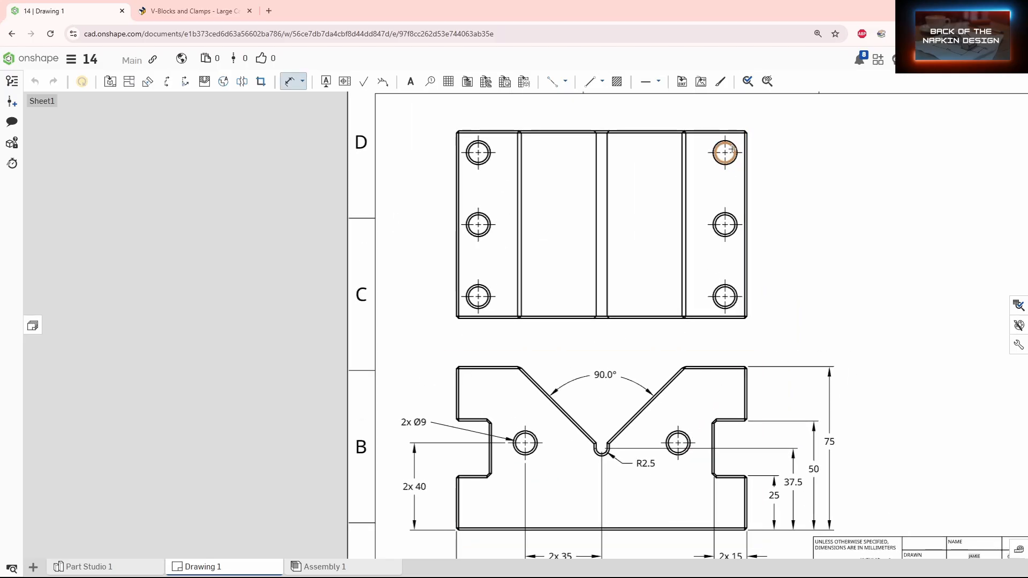
{"action": "left_click", "coordinate": [729, 129]}
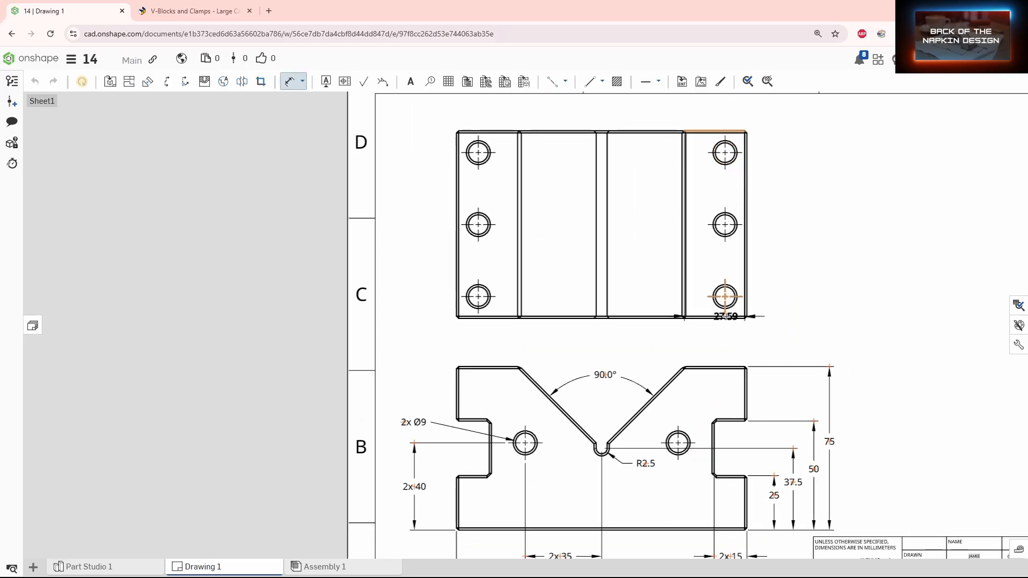
{"action": "left_click", "coordinate": [729, 318]}
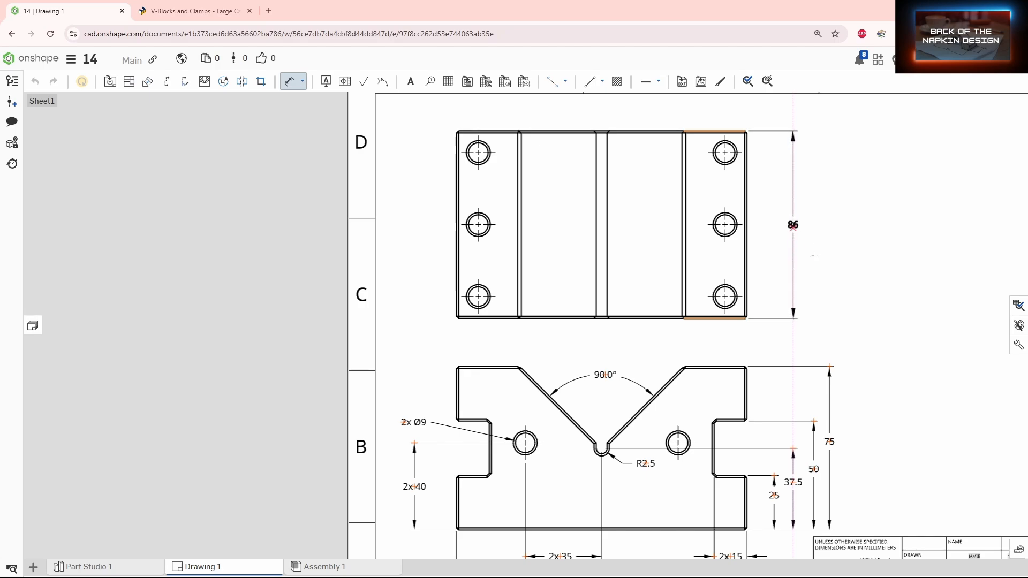
{"action": "left_click", "coordinate": [792, 222]}
Step: Dimension the lower and middle right holes' centres from the top view's lower edge, placing both dimensions right of the block
{"action": "scroll", "coordinate": [728, 278], "scroll_direction": "up", "scroll_amount": 3}
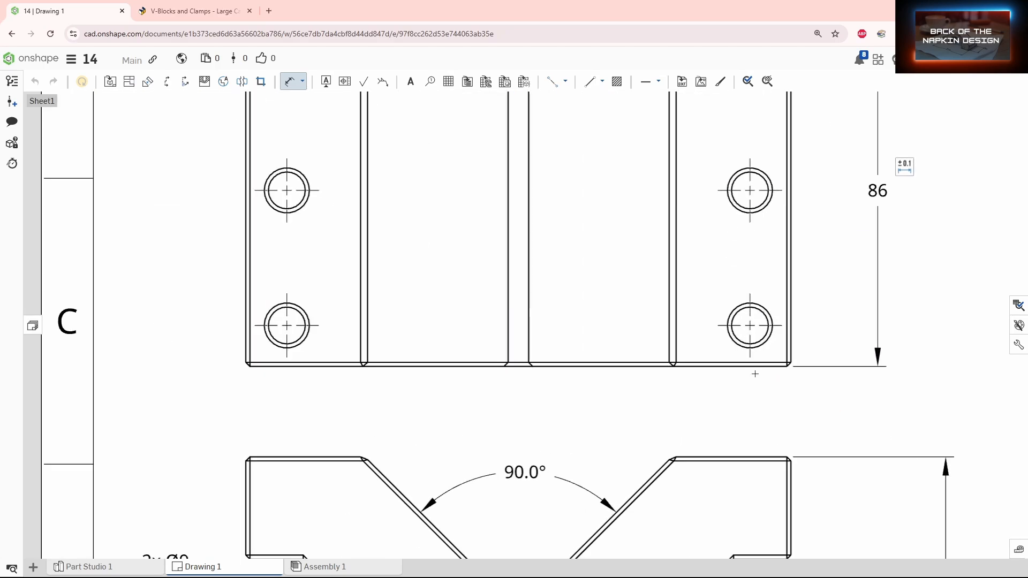
{"action": "left_click", "coordinate": [755, 367]}
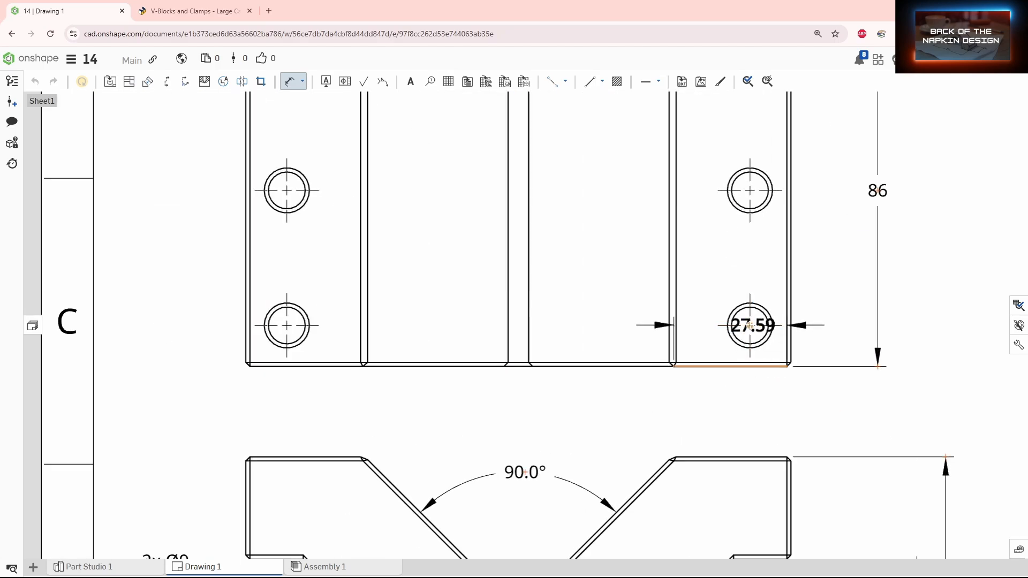
{"action": "left_click", "coordinate": [750, 325]}
{"action": "left_click", "coordinate": [818, 346]}
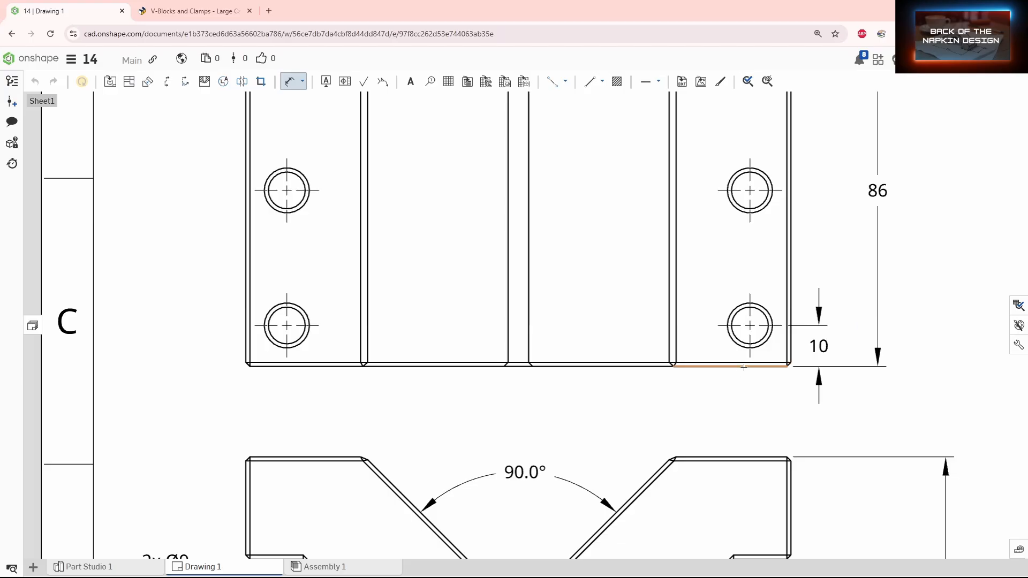
{"action": "left_click", "coordinate": [743, 367]}
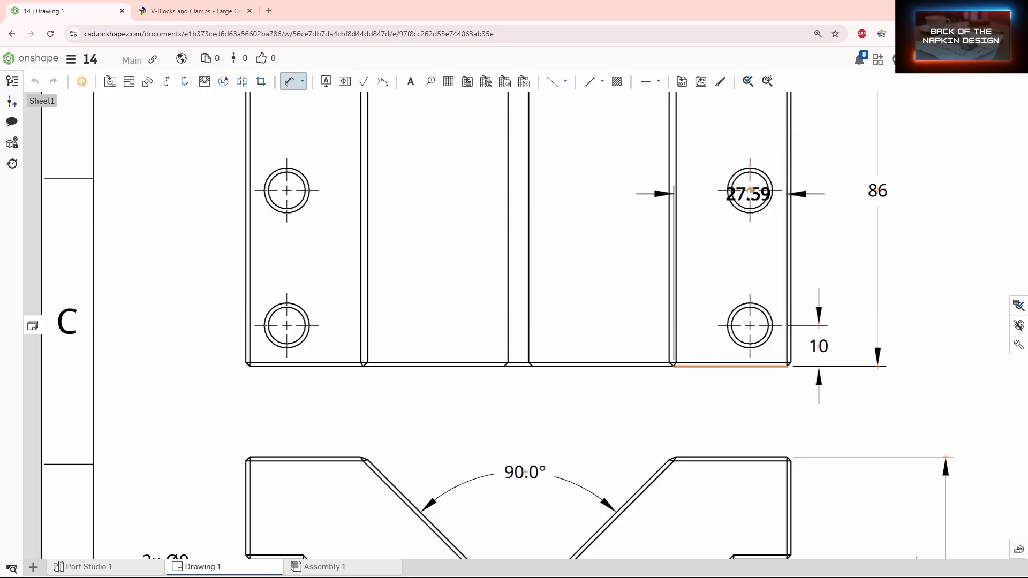
{"action": "left_click", "coordinate": [749, 191]}
{"action": "left_click", "coordinate": [843, 279]}
Step: Dimension the upper right hole's centre from the top view's lower edge, placing the dimension right of the block
{"action": "middle_click_drag", "start_coordinate": [788, 243], "coordinate": [724, 322]}
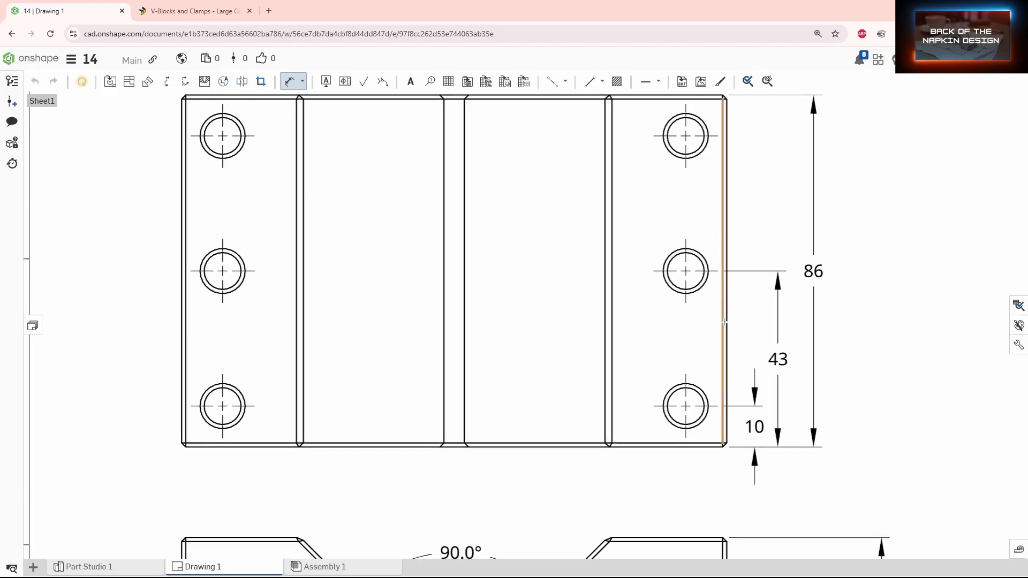
{"action": "left_click", "coordinate": [691, 446]}
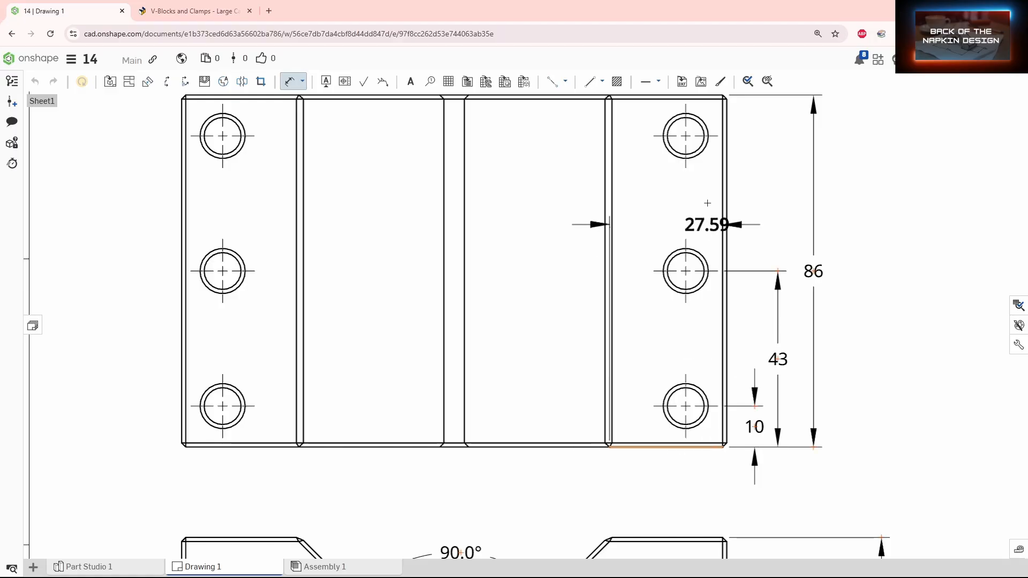
{"action": "left_click", "coordinate": [685, 135]}
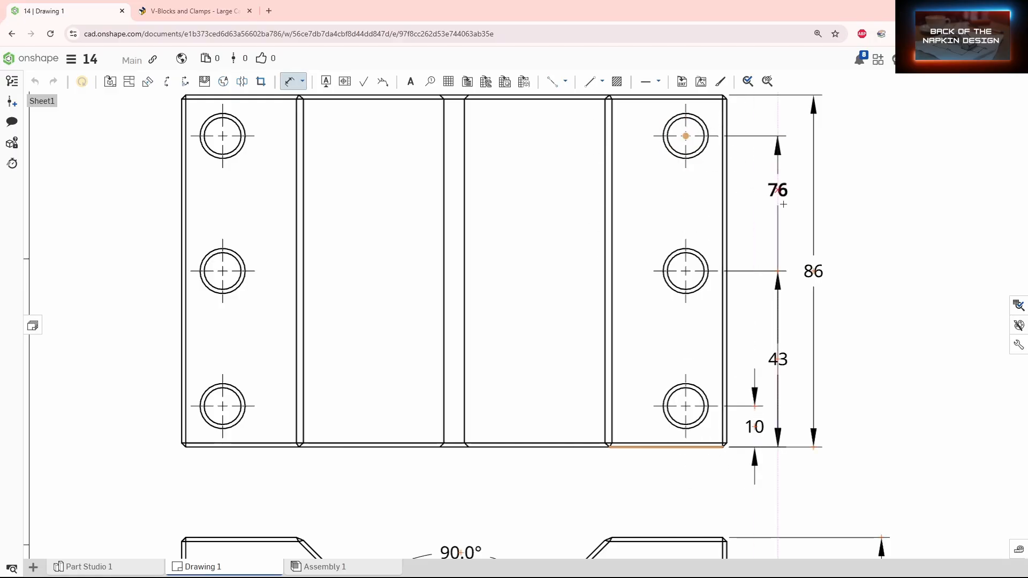
{"action": "left_click", "coordinate": [776, 193]}
Step: Rearrange the top view's right-side dimensions so that 43, 76 and 86 are spaced outward from the block in that order
{"action": "middle_click_drag", "start_coordinate": [855, 268], "coordinate": [795, 288]}
{"action": "scroll", "coordinate": [794, 288], "scroll_direction": "down", "scroll_amount": 2}
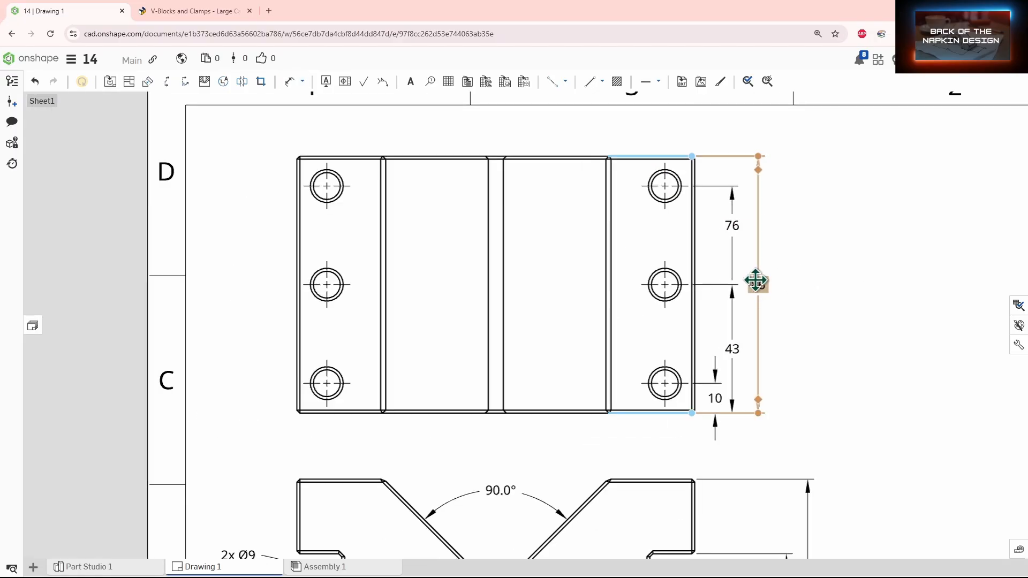
{"action": "key", "text": "Escape"}
{"action": "left_click_drag", "start_coordinate": [731, 226], "coordinate": [743, 341]}
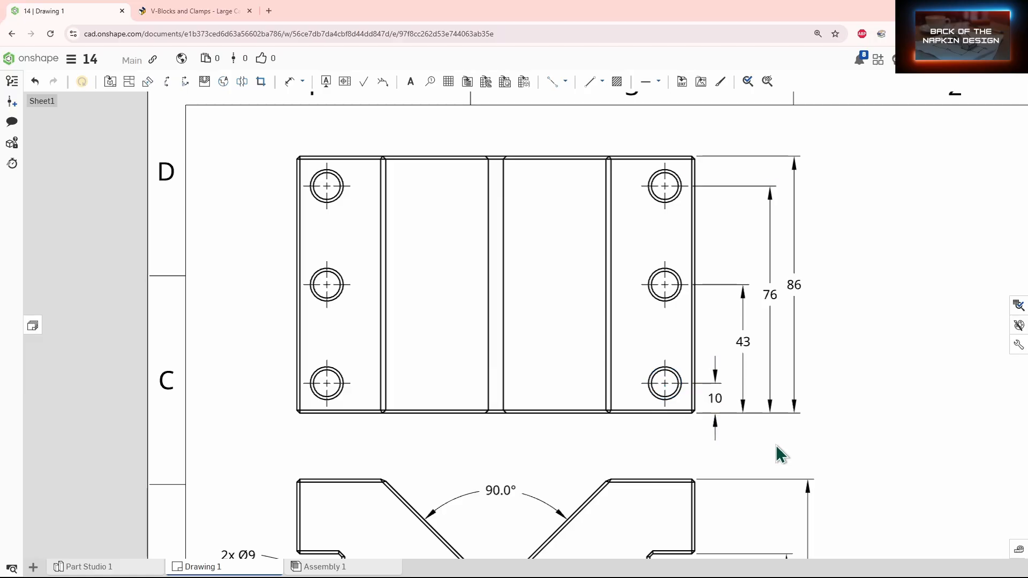
Step: Dimension the lower right hole's centre from the top view's right edge, placing the dimension below the block
{"action": "middle_click_drag", "start_coordinate": [775, 445], "coordinate": [844, 394]}
{"action": "scroll", "coordinate": [743, 375], "scroll_direction": "down", "scroll_amount": 1}
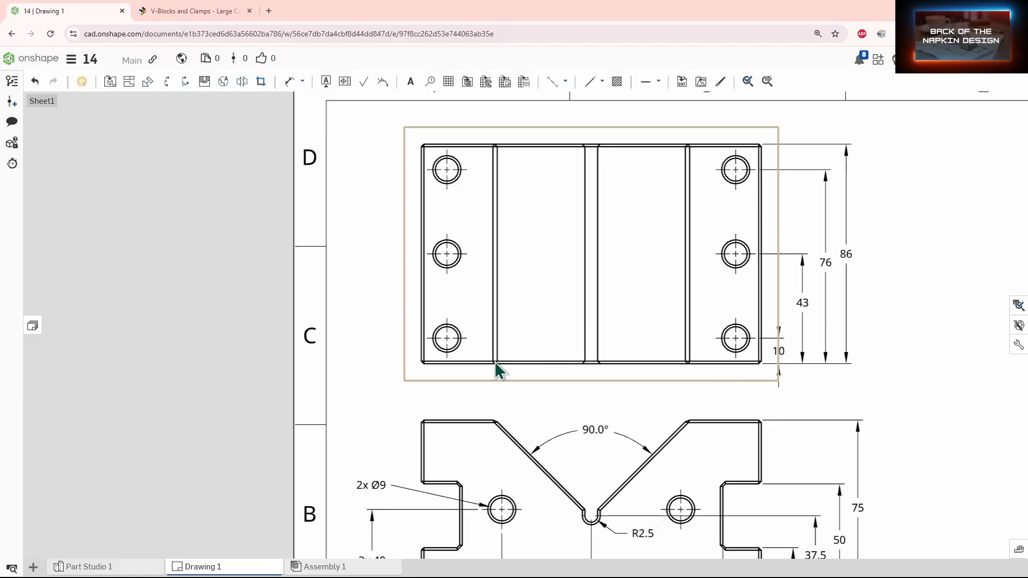
{"action": "key", "text": "d"}
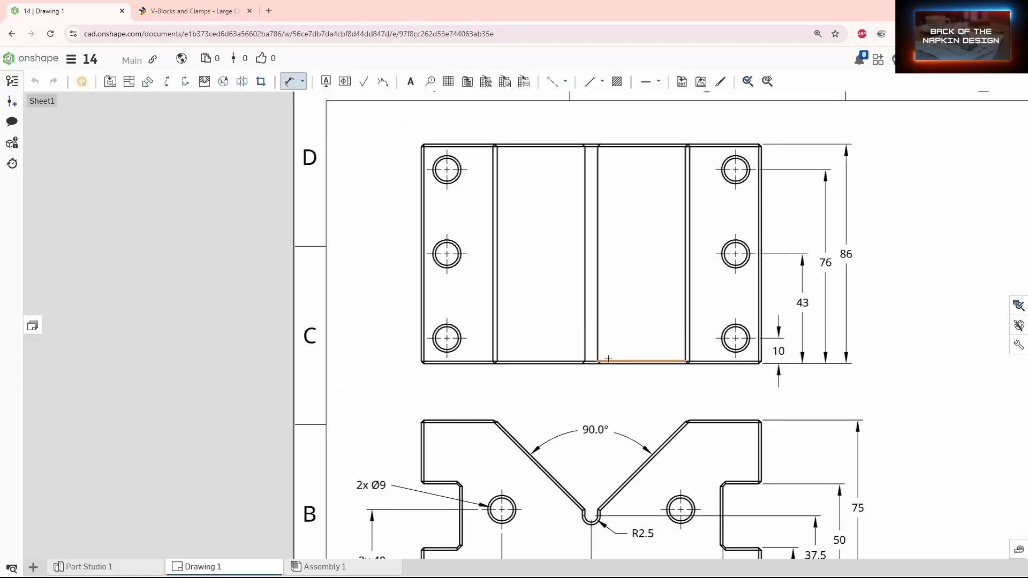
{"action": "left_click", "coordinate": [761, 341]}
{"action": "left_click", "coordinate": [735, 339]}
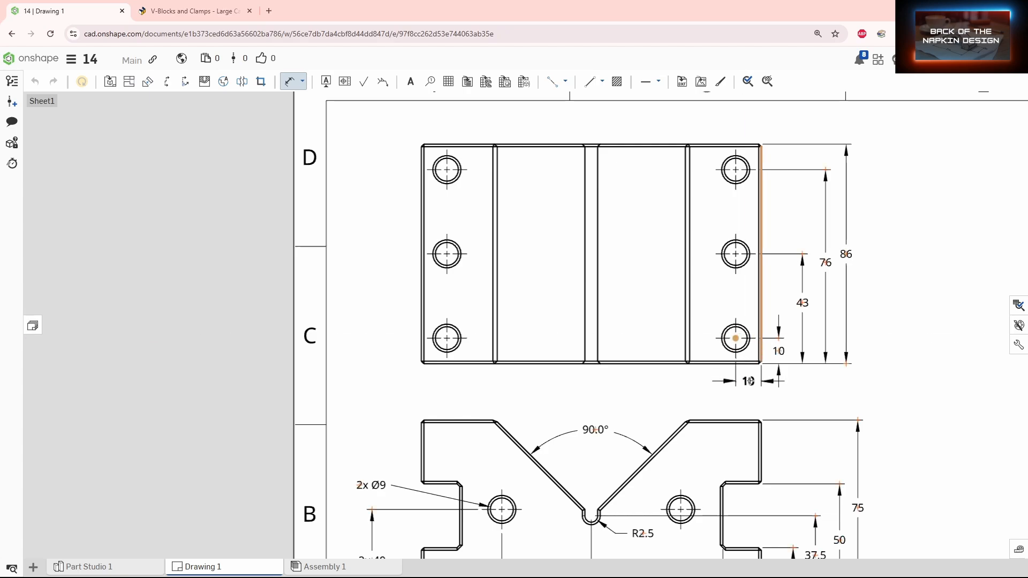
{"action": "left_click", "coordinate": [748, 381]}
Step: Dimension the lower left hole's centre from the top view's left edge, placing the dimension below the block
{"action": "middle_click_drag", "start_coordinate": [643, 378], "coordinate": [858, 345]}
{"action": "scroll", "coordinate": [640, 326], "scroll_direction": "up", "scroll_amount": 1}
{"action": "scroll", "coordinate": [639, 327], "scroll_direction": "up", "scroll_amount": 1}
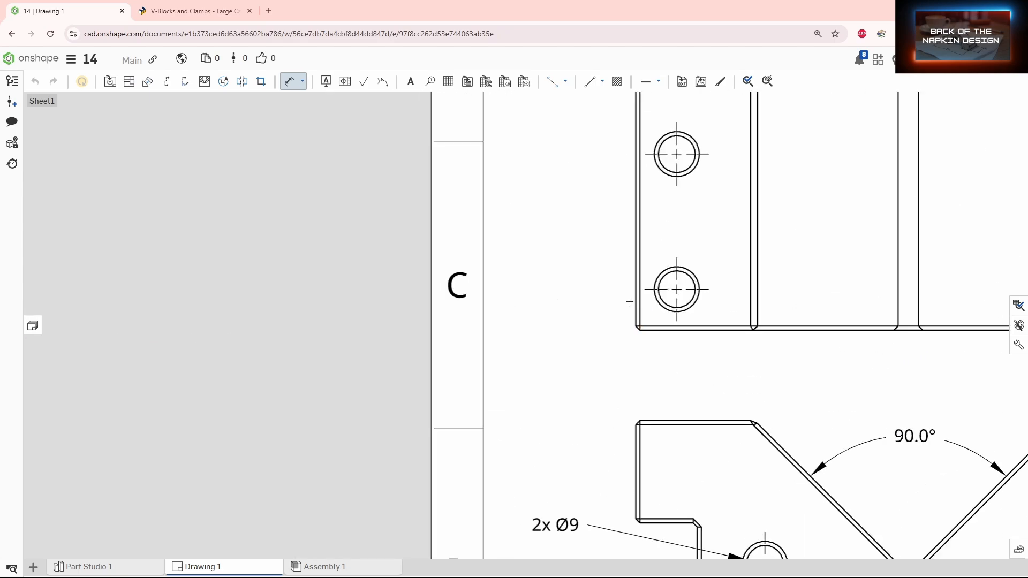
{"action": "left_click", "coordinate": [676, 289]}
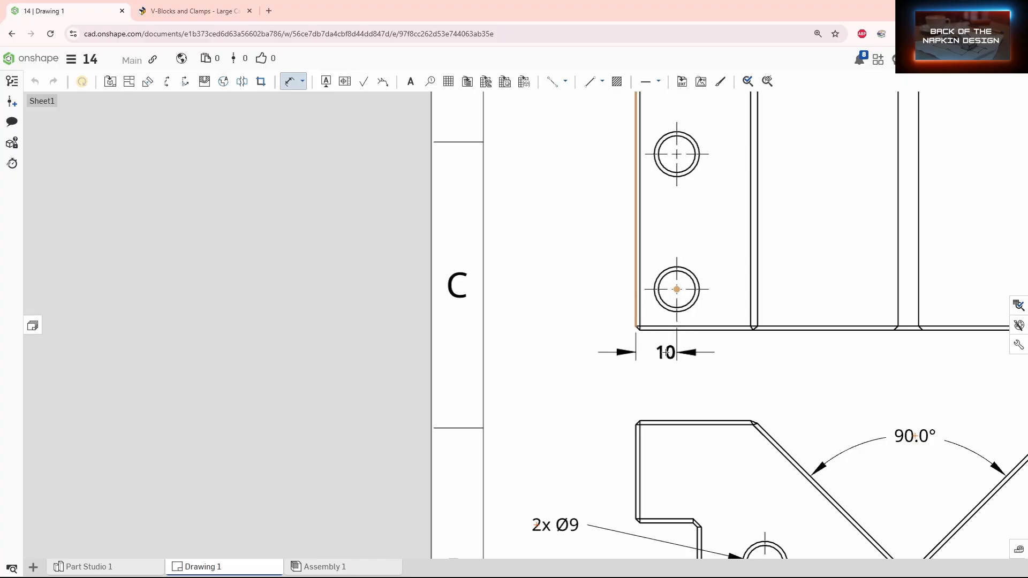
{"action": "left_click", "coordinate": [656, 351]}
{"action": "scroll", "coordinate": [554, 389], "scroll_direction": "down", "scroll_amount": 3}
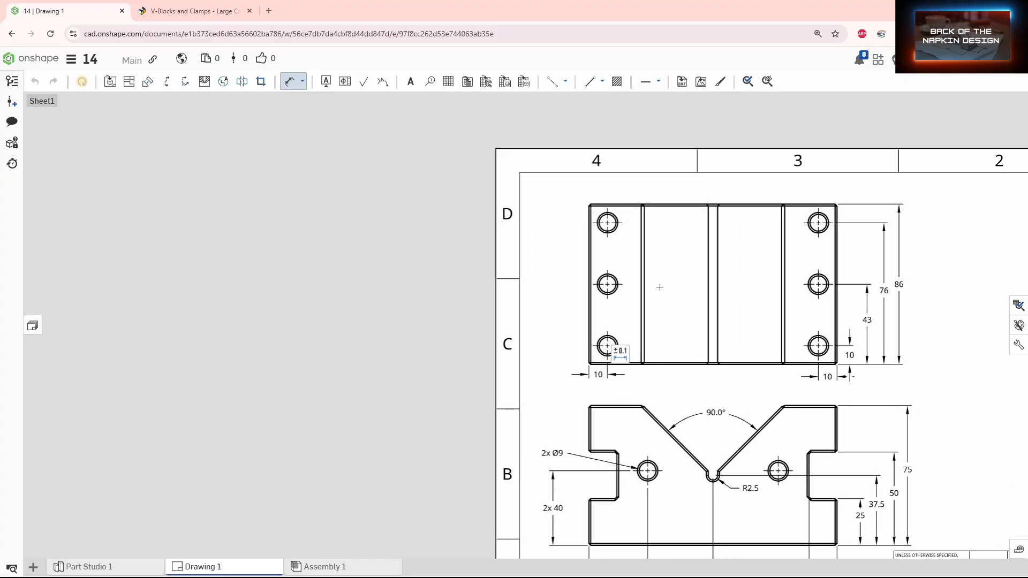
{"action": "key", "text": "Escape"}
Step: Add a diameter dimension to the top view's upper right hole, placing it above and to the right of the block
{"action": "scroll", "coordinate": [894, 232], "scroll_direction": "up", "scroll_amount": 3}
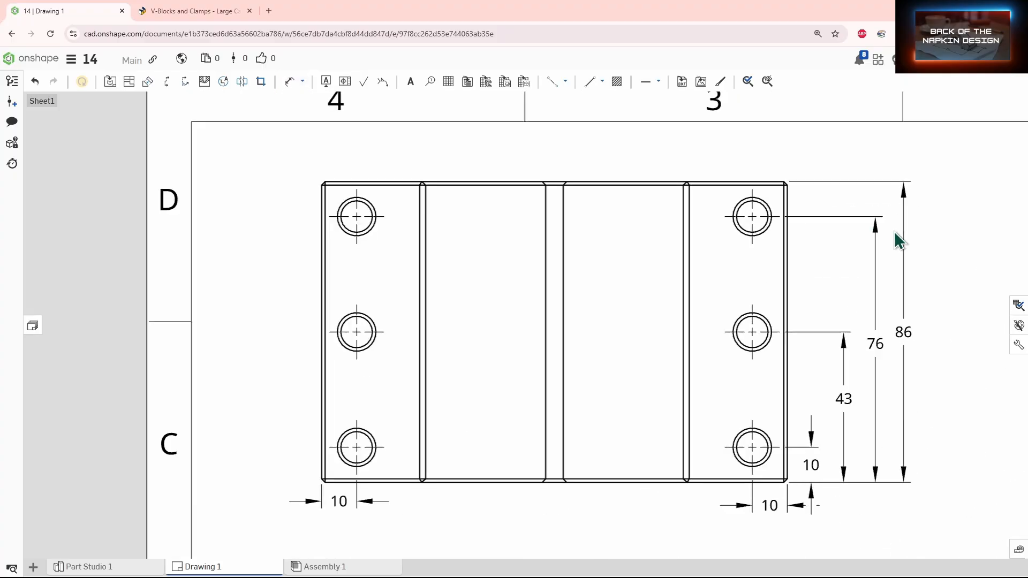
{"action": "key", "text": "d"}
{"action": "left_click", "coordinate": [766, 204]}
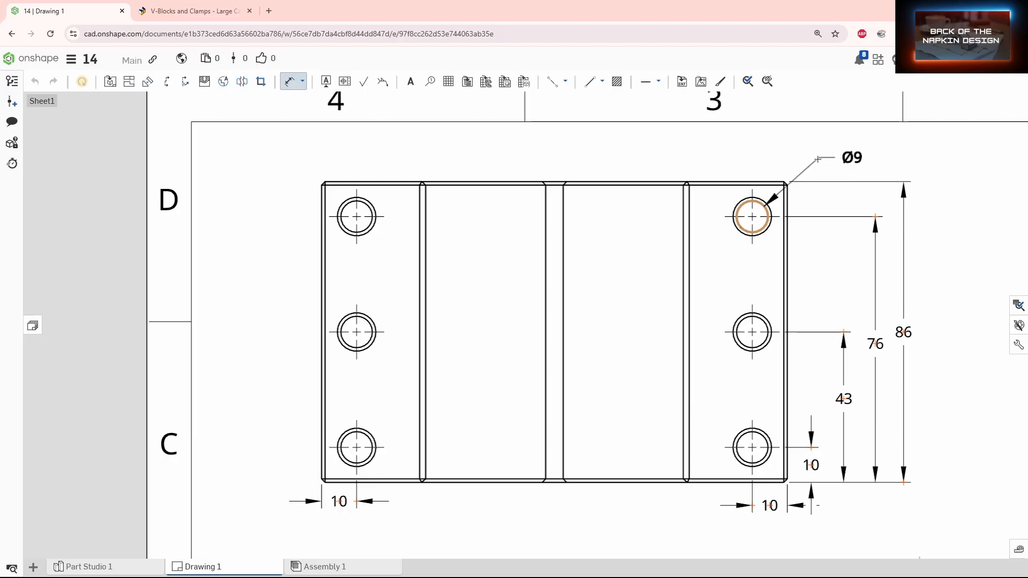
{"action": "left_click", "coordinate": [851, 157]}
{"action": "middle_click_drag", "start_coordinate": [882, 211], "coordinate": [818, 246]}
{"action": "key", "text": "Escape"}
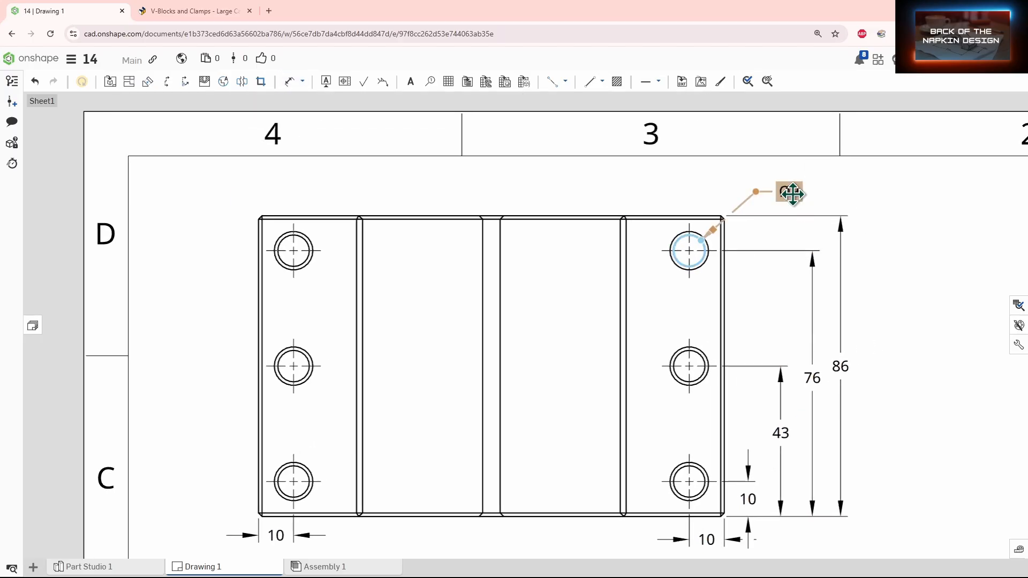
Step: Prefix the upper right hole's diameter dimension with 6x so that it reads 6x Ø9
{"action": "double_click", "coordinate": [792, 193]}
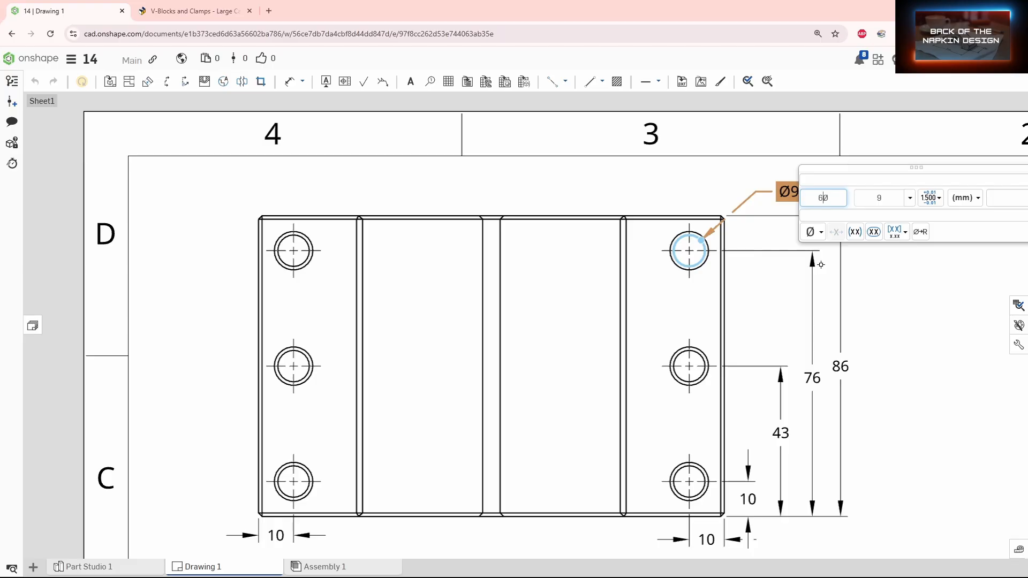
{"action": "type", "text": "6x"}
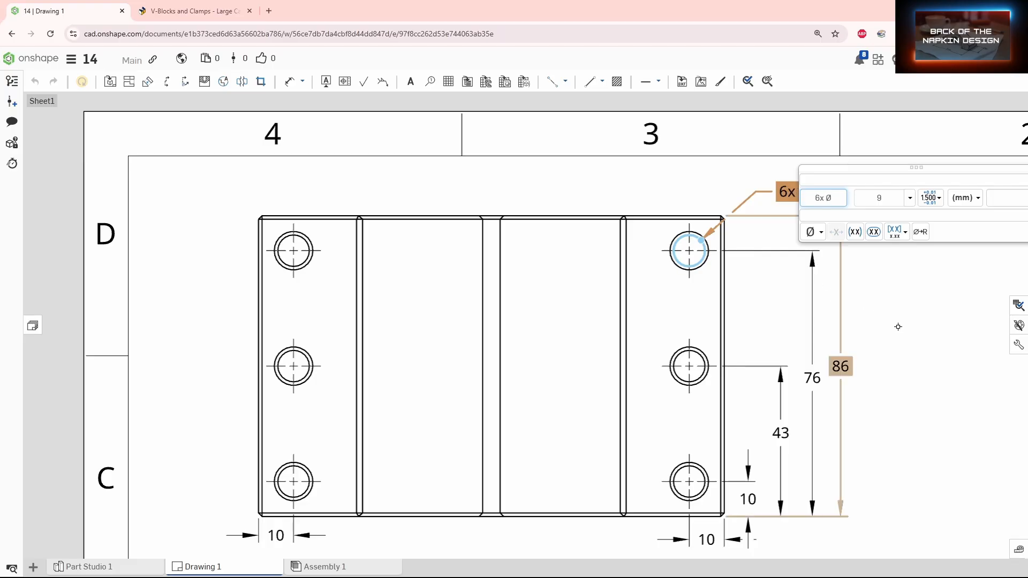
{"action": "left_click", "coordinate": [902, 336]}
{"action": "scroll", "coordinate": [910, 344], "scroll_direction": "down", "scroll_amount": 2}
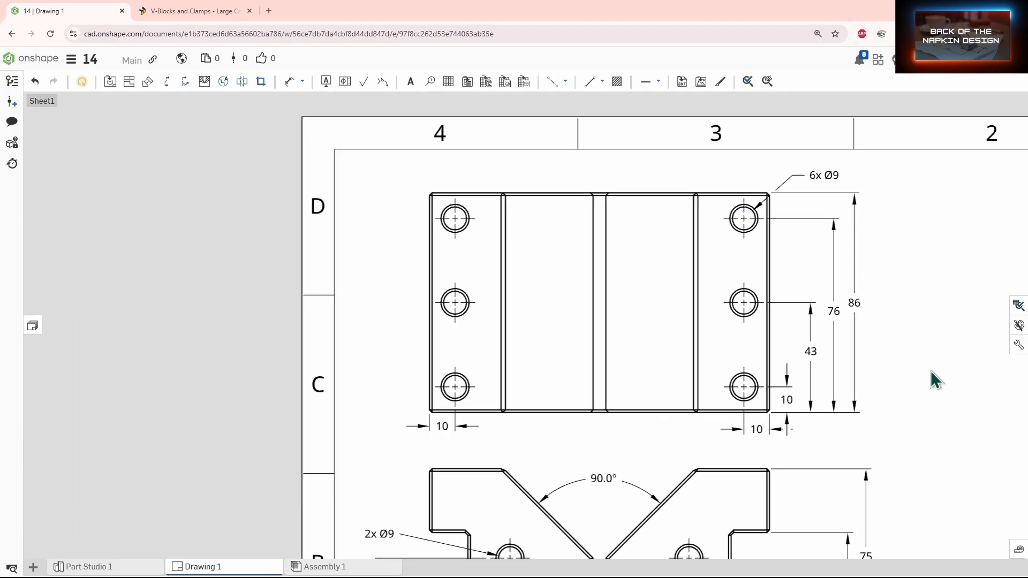
Step: Add a chamfer dimension to the front view's upper right corner, placing the callout above and to the right of the corner
{"action": "mouse_move", "coordinate": [932, 372]}
{"action": "middle_mouse_down"}
{"action": "mouse_move", "coordinate": [936, 254]}
{"action": "mouse_move", "coordinate": [920, 276]}
{"action": "middle_mouse_up"}
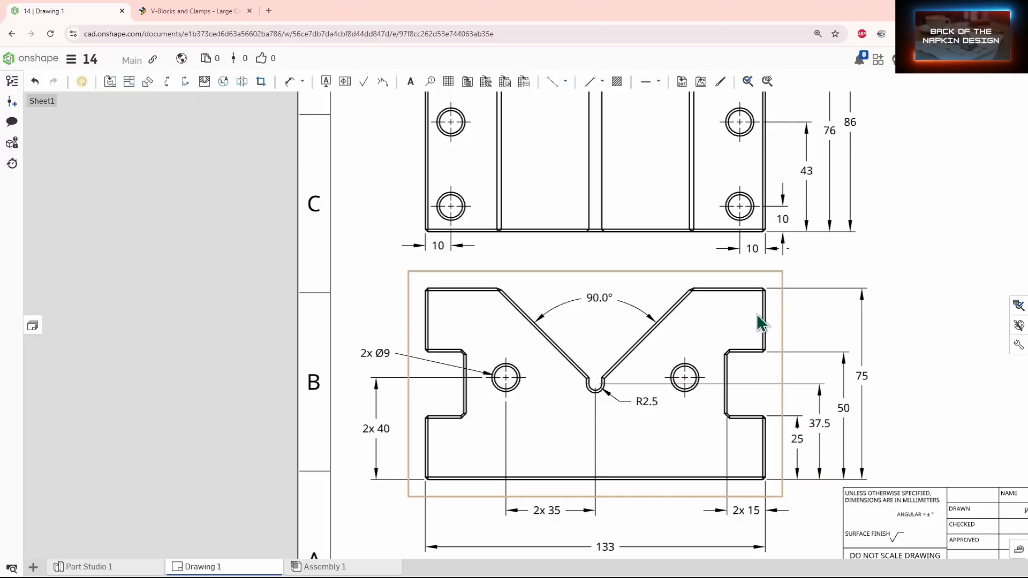
{"action": "scroll", "coordinate": [781, 295], "scroll_direction": "up", "scroll_amount": 4}
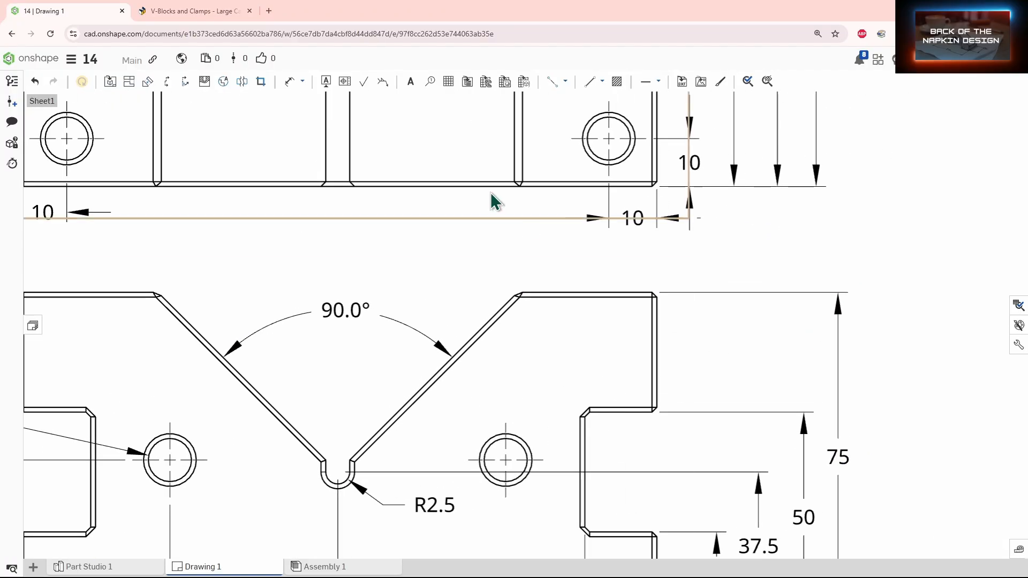
{"action": "left_click", "coordinate": [303, 81]}
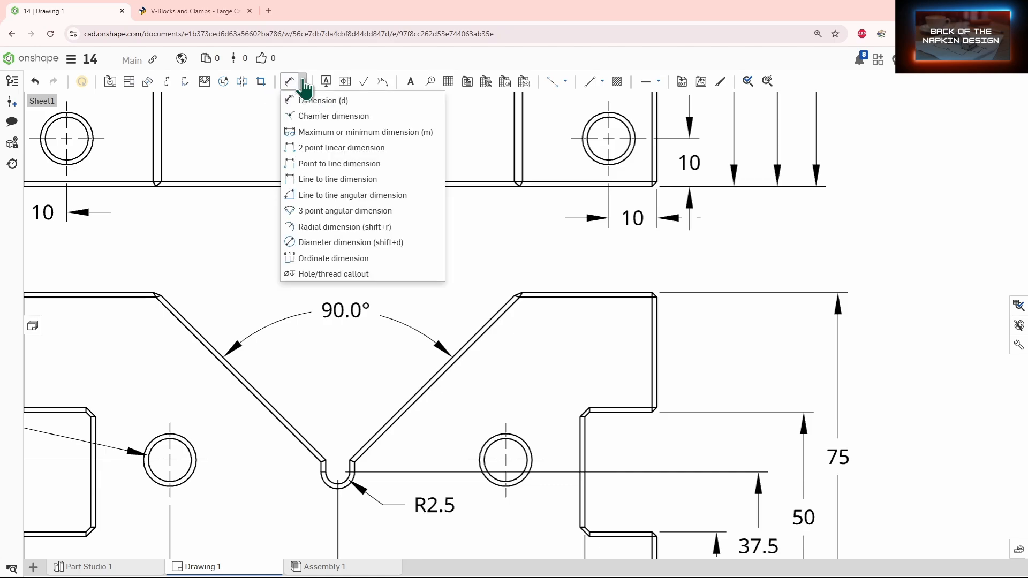
{"action": "left_click", "coordinate": [305, 116]}
{"action": "scroll", "coordinate": [642, 304], "scroll_direction": "up", "scroll_amount": 5}
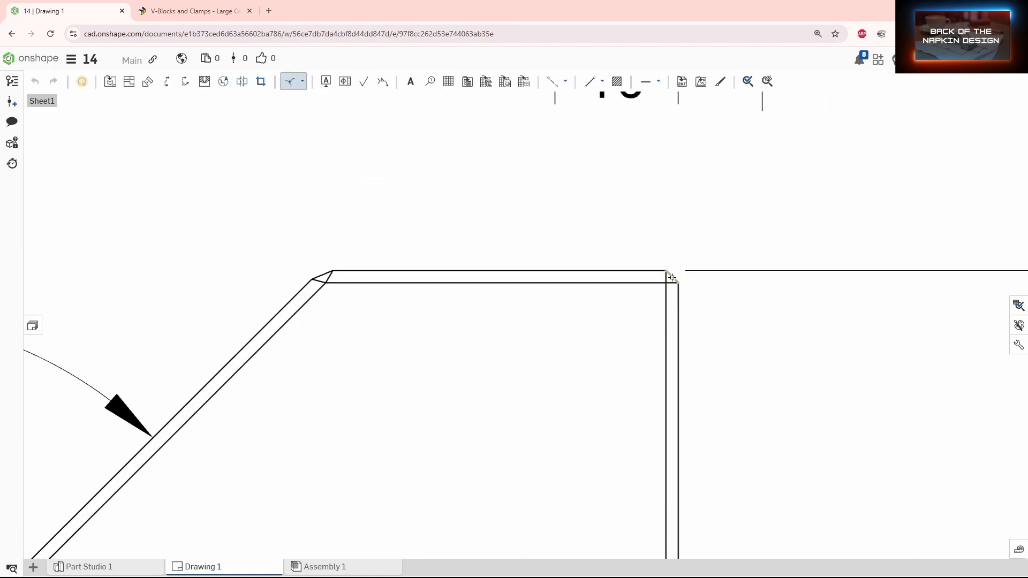
{"action": "left_click", "coordinate": [644, 272]}
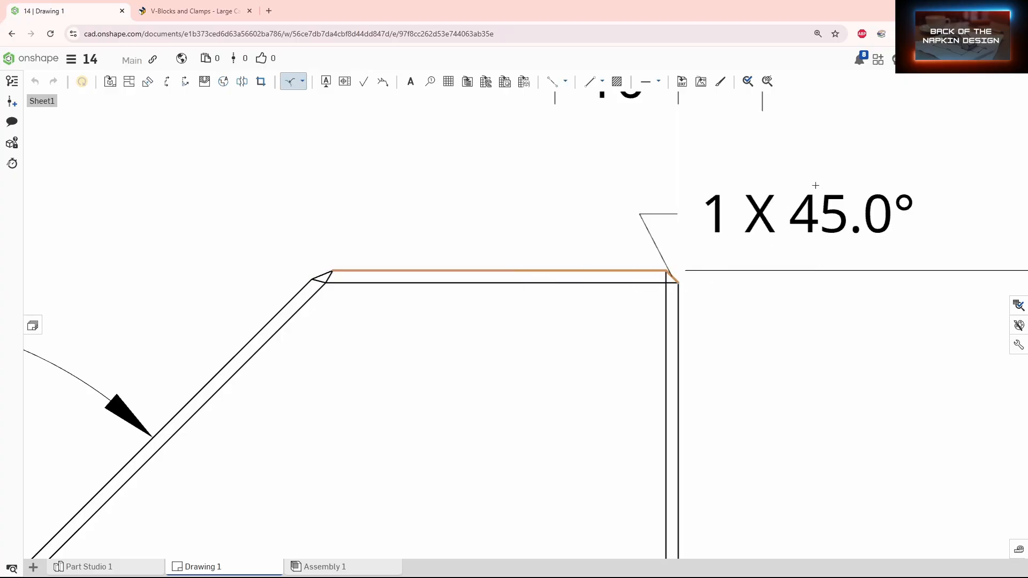
{"action": "left_click", "coordinate": [910, 190]}
{"action": "scroll", "coordinate": [747, 309], "scroll_direction": "down", "scroll_amount": 3}
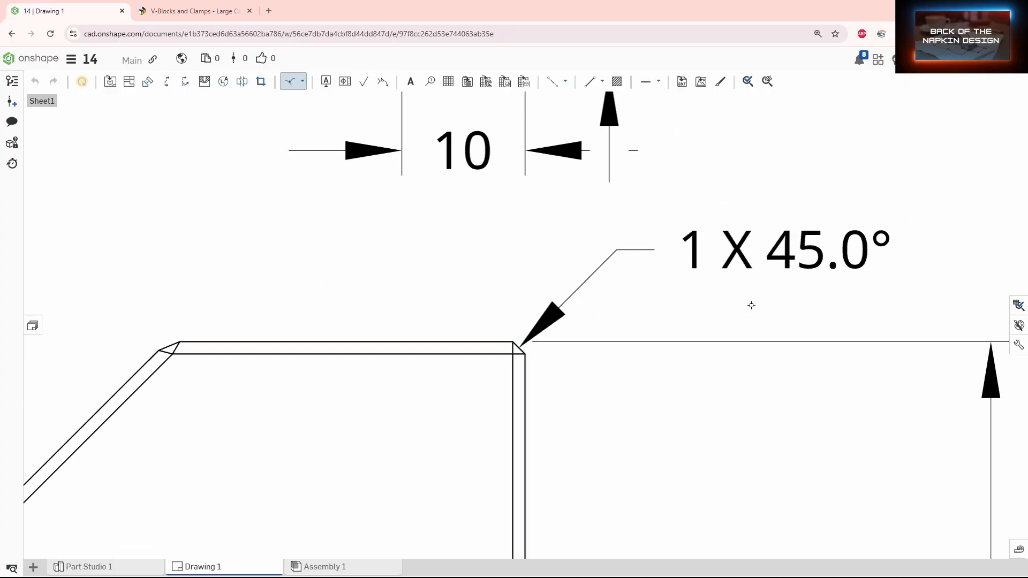
{"action": "key", "text": "Escape"}
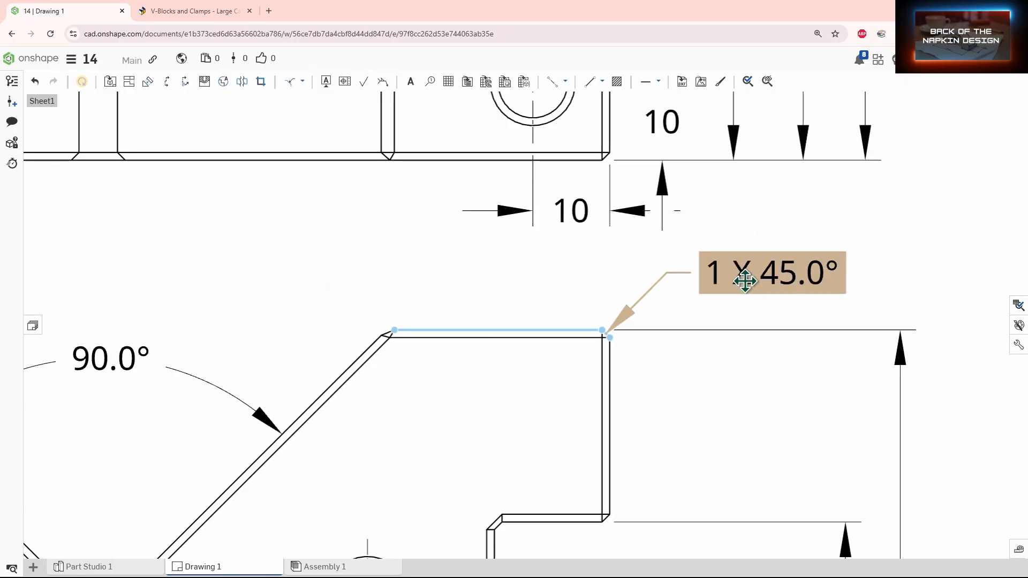
Step: Add the text ALL AROUND on a line below the front view's chamfer dimension, leaving its prefix empty
{"action": "left_click", "coordinate": [745, 281]}
{"action": "left_click", "coordinate": [857, 265]}
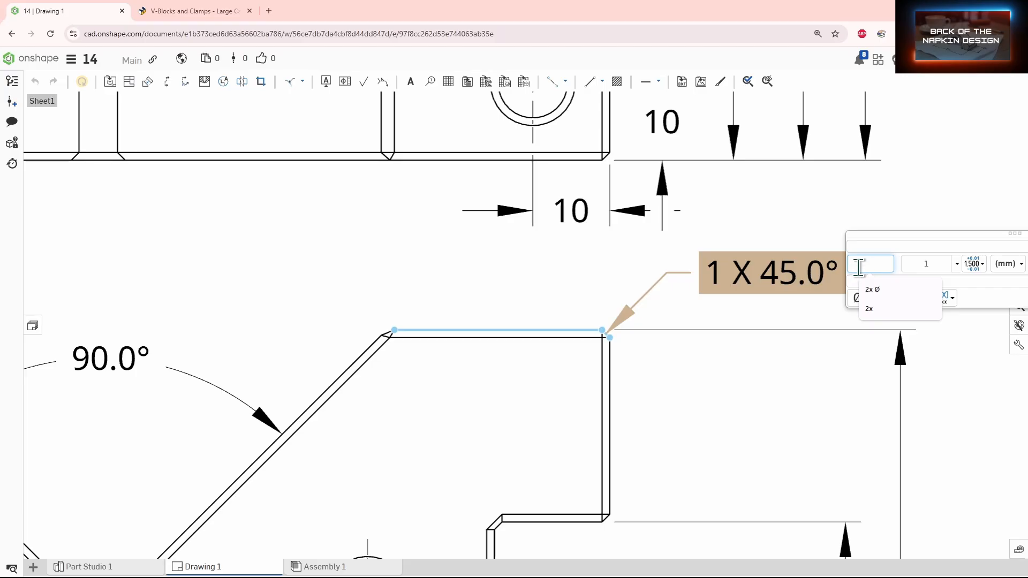
{"action": "type", "text": "ALL"}
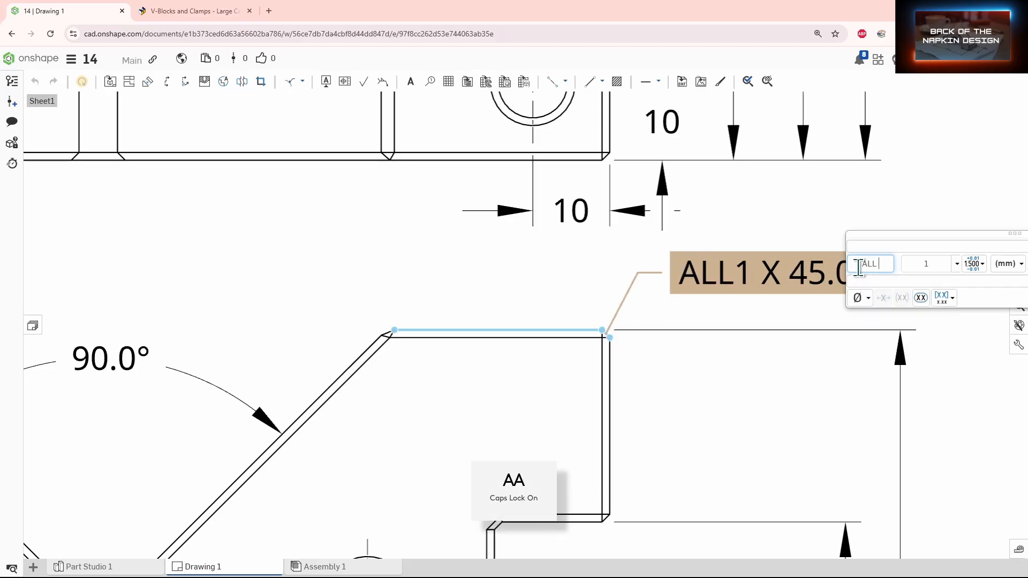
{"action": "type", "text": " AROUND"}
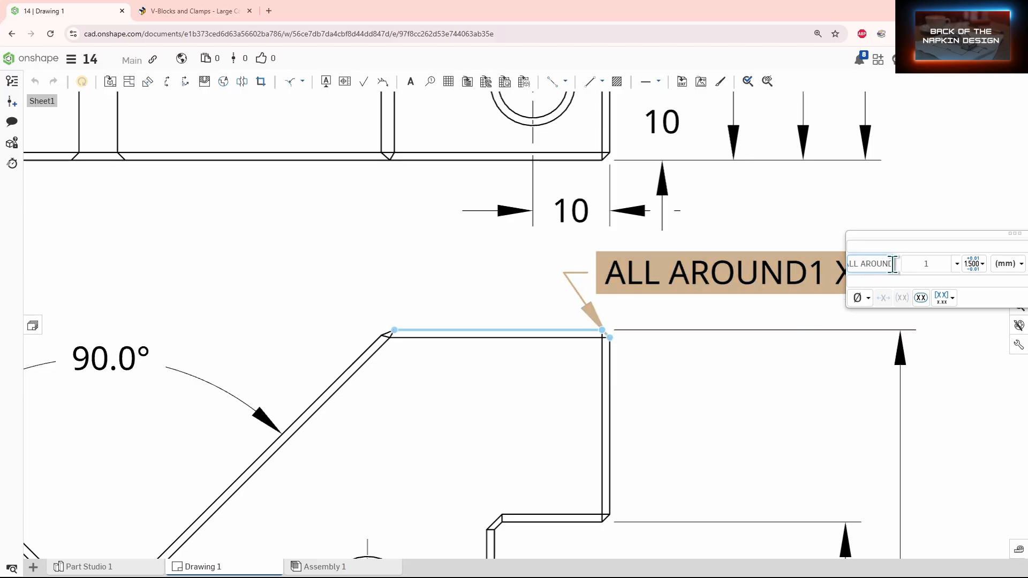
{"action": "key", "text": "ctrl+a"}
{"action": "key", "text": "ctrl+c"}
{"action": "key", "text": "BackSpace"}
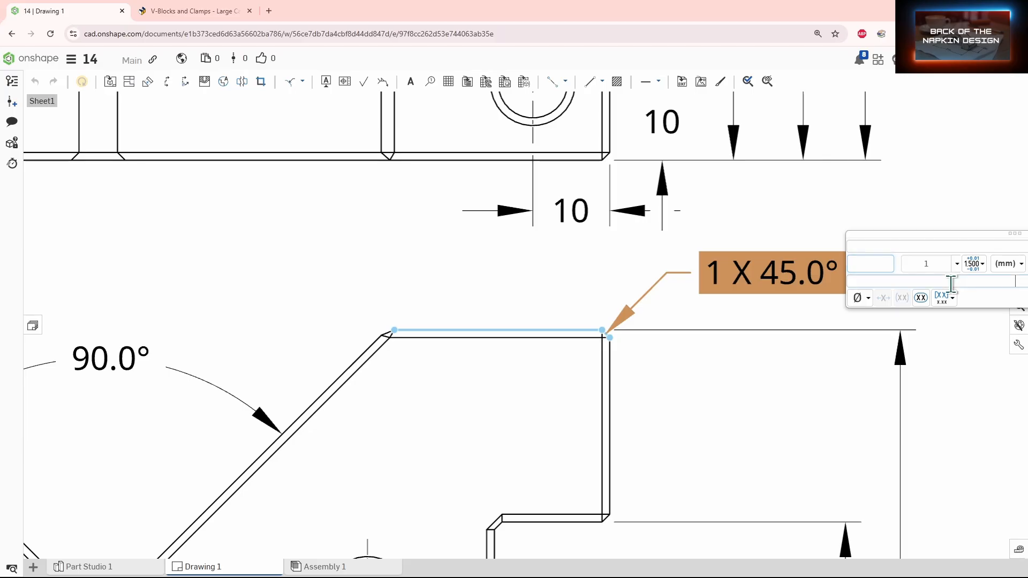
{"action": "key", "text": "ctrl+v"}
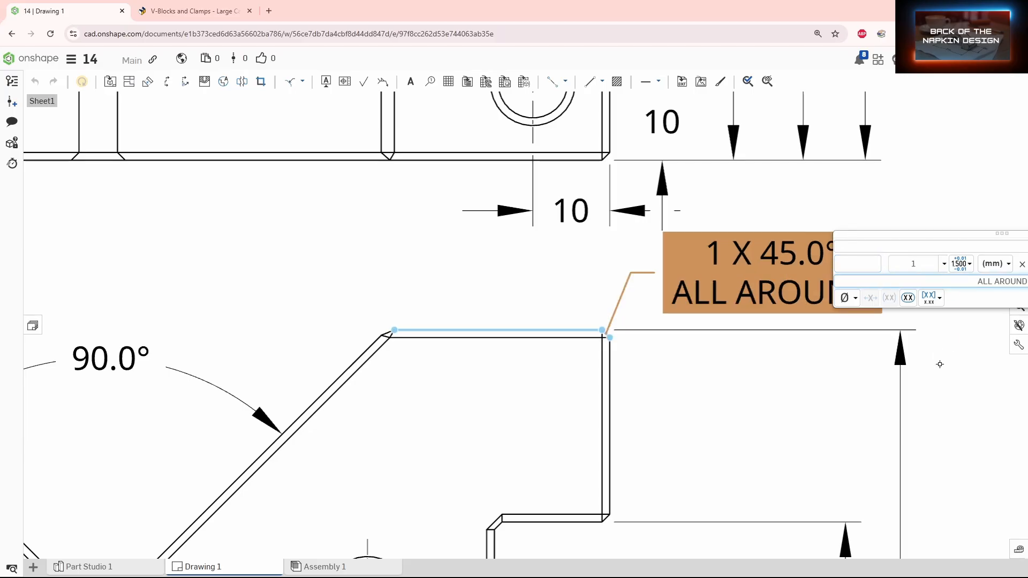
{"action": "left_click", "coordinate": [980, 386]}
Step: Reposition the chamfer callout farther right, between the two views and clear of the 10 and 75 dimensions
{"action": "middle_click_drag", "start_coordinate": [961, 394], "coordinate": [862, 390]}
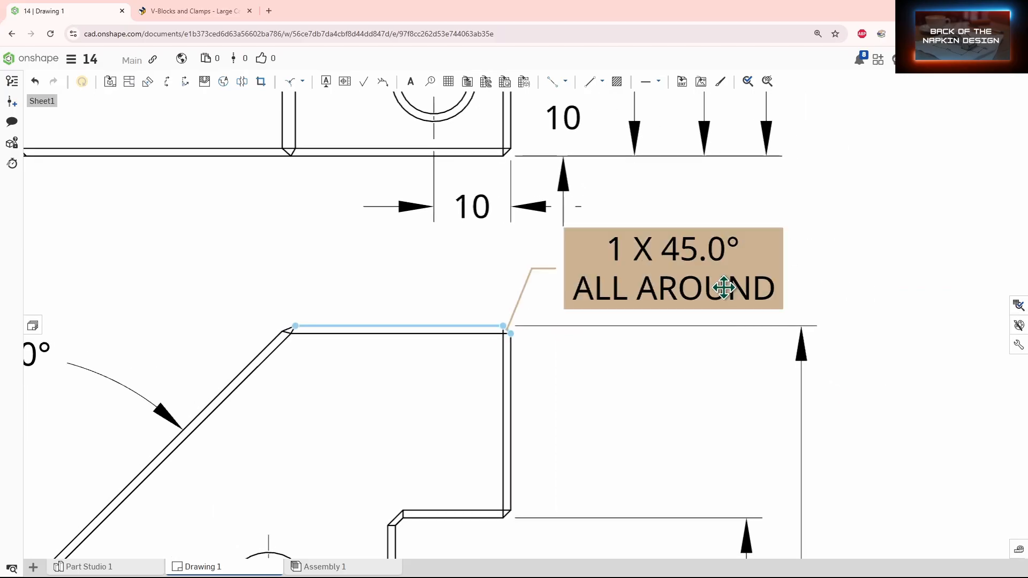
{"action": "left_click_drag", "start_coordinate": [715, 265], "coordinate": [794, 356]}
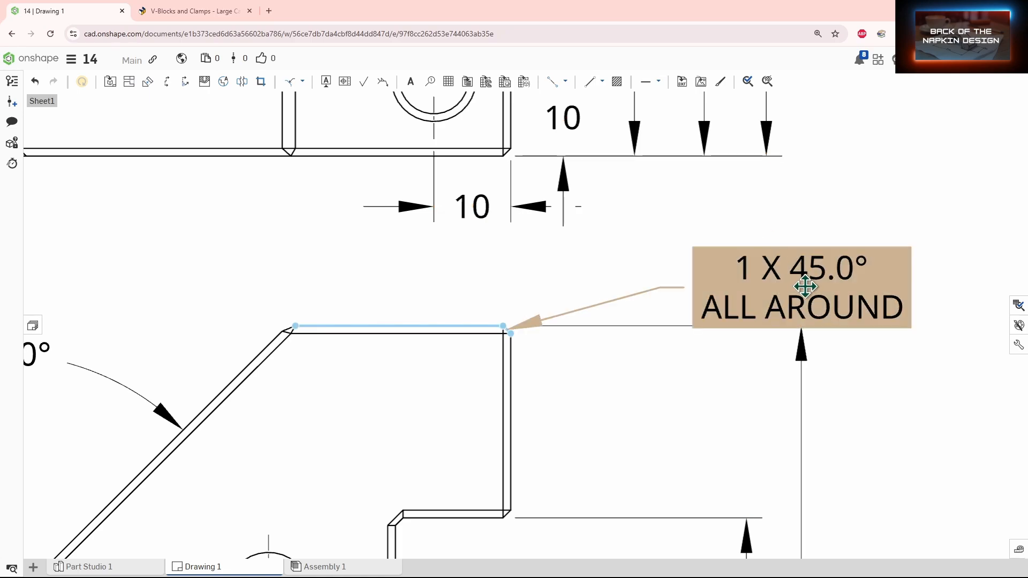
{"action": "mouse_move", "coordinate": [806, 287]}
{"action": "left_mouse_down"}
{"action": "mouse_move", "coordinate": [794, 248]}
{"action": "mouse_move", "coordinate": [808, 236]}
{"action": "left_mouse_up"}
{"action": "scroll", "coordinate": [809, 284], "scroll_direction": "down", "scroll_amount": 4}
{"action": "scroll", "coordinate": [816, 312], "scroll_direction": "down", "scroll_amount": 4}
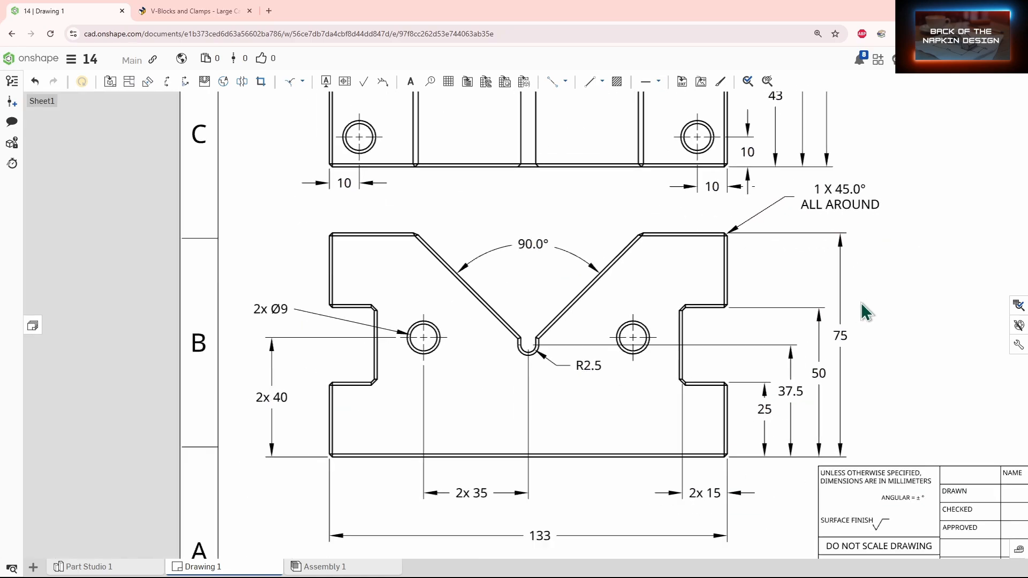
{"action": "scroll", "coordinate": [755, 332], "scroll_direction": "up", "scroll_amount": 3}
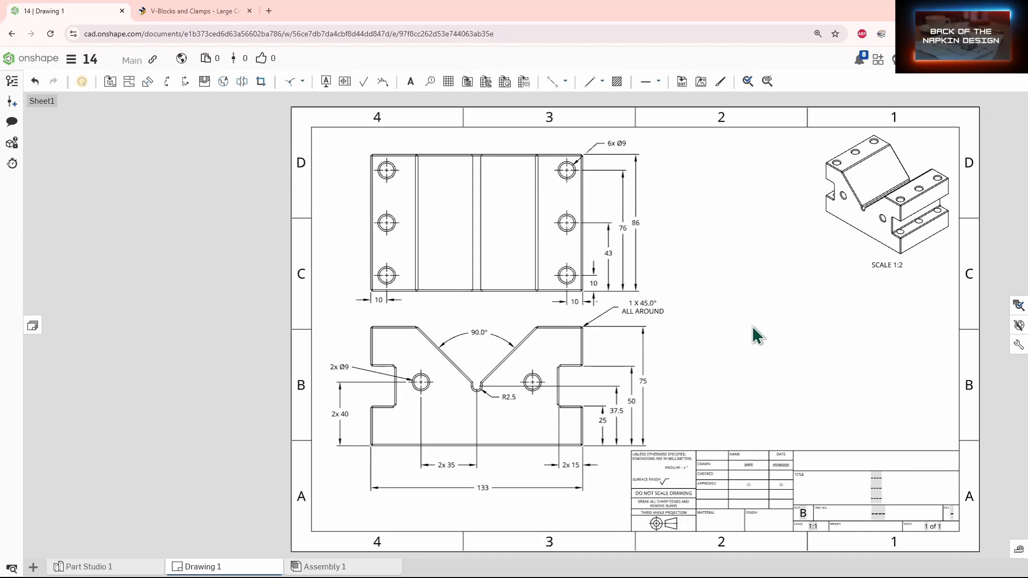